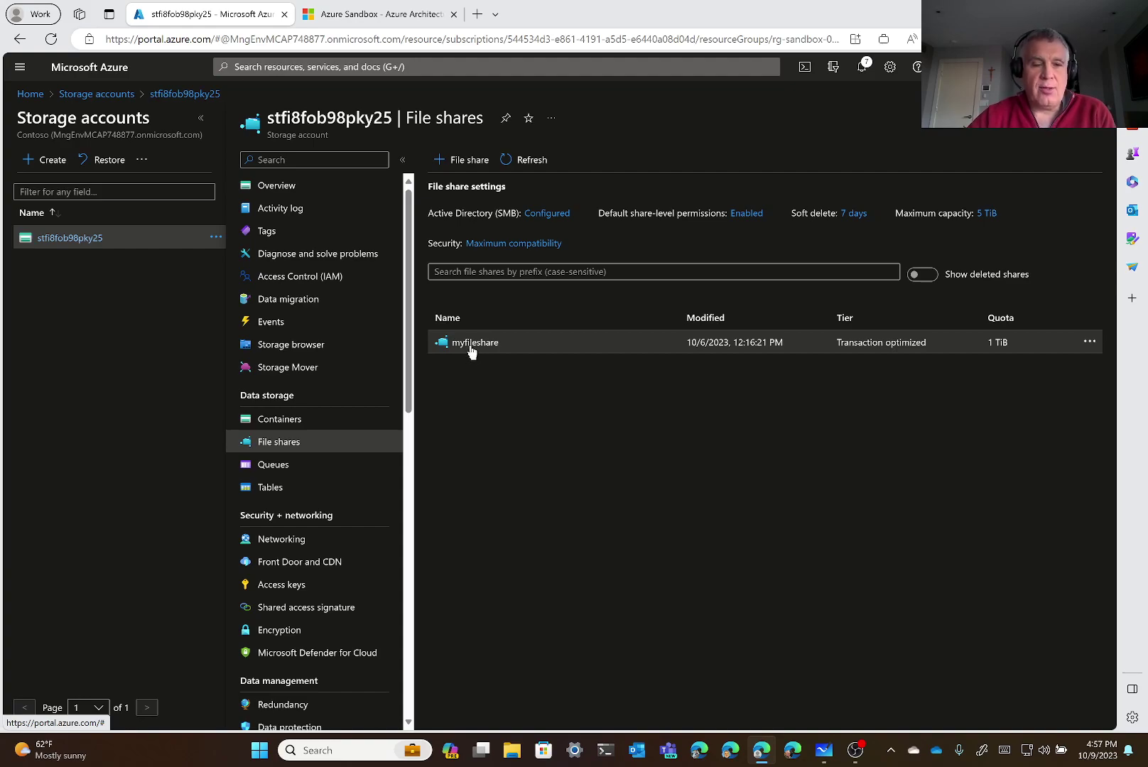
Open the storage account's Networking settings, which show the allowed firewall address 69.139.82.225
click(282, 540)
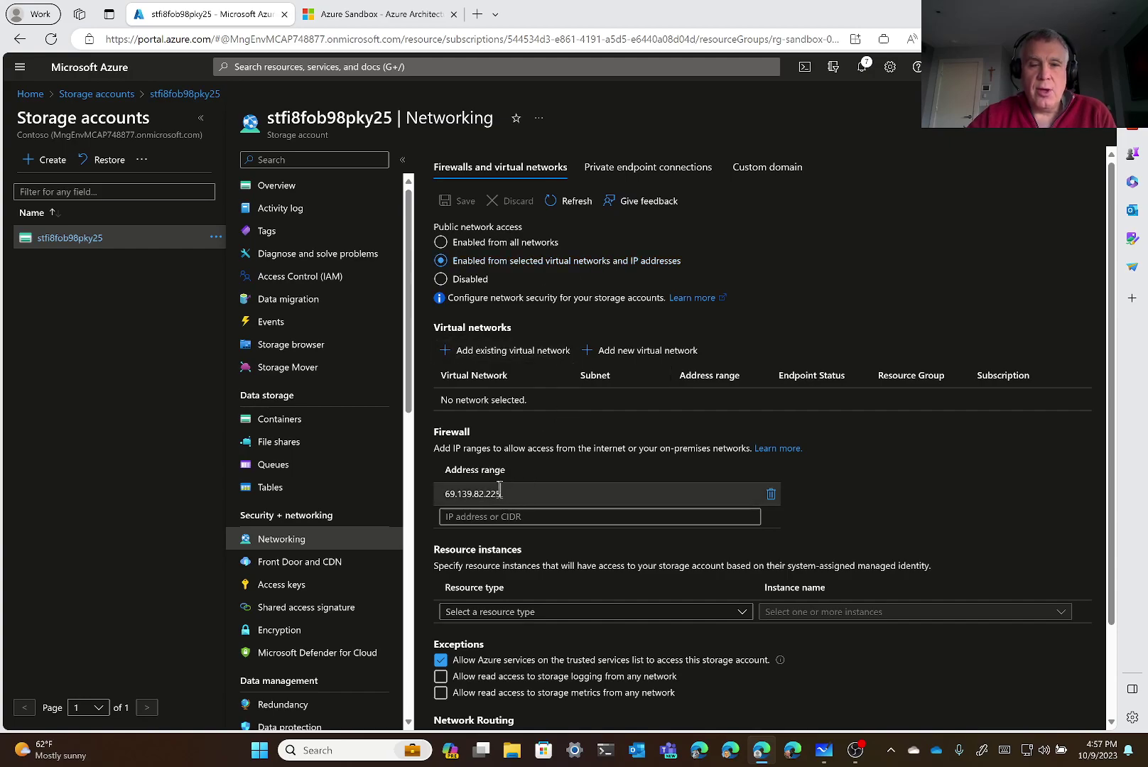
drag(543, 493, 395, 487)
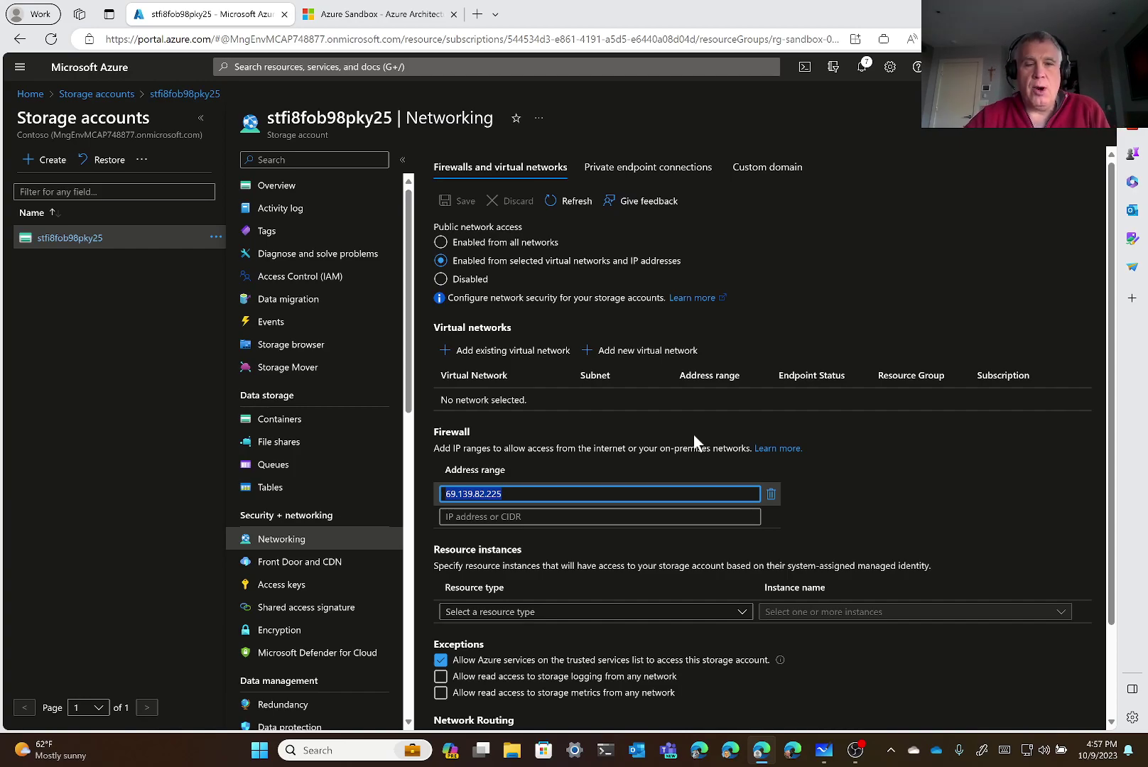
click(624, 175)
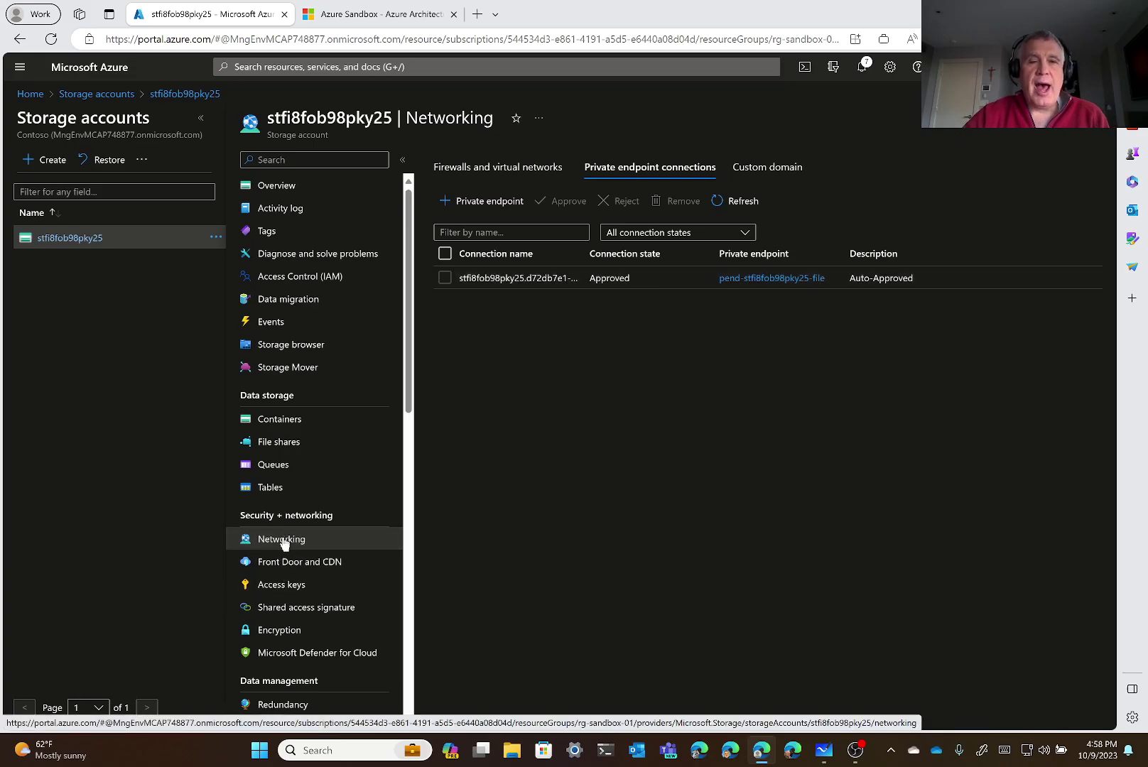
click(460, 171)
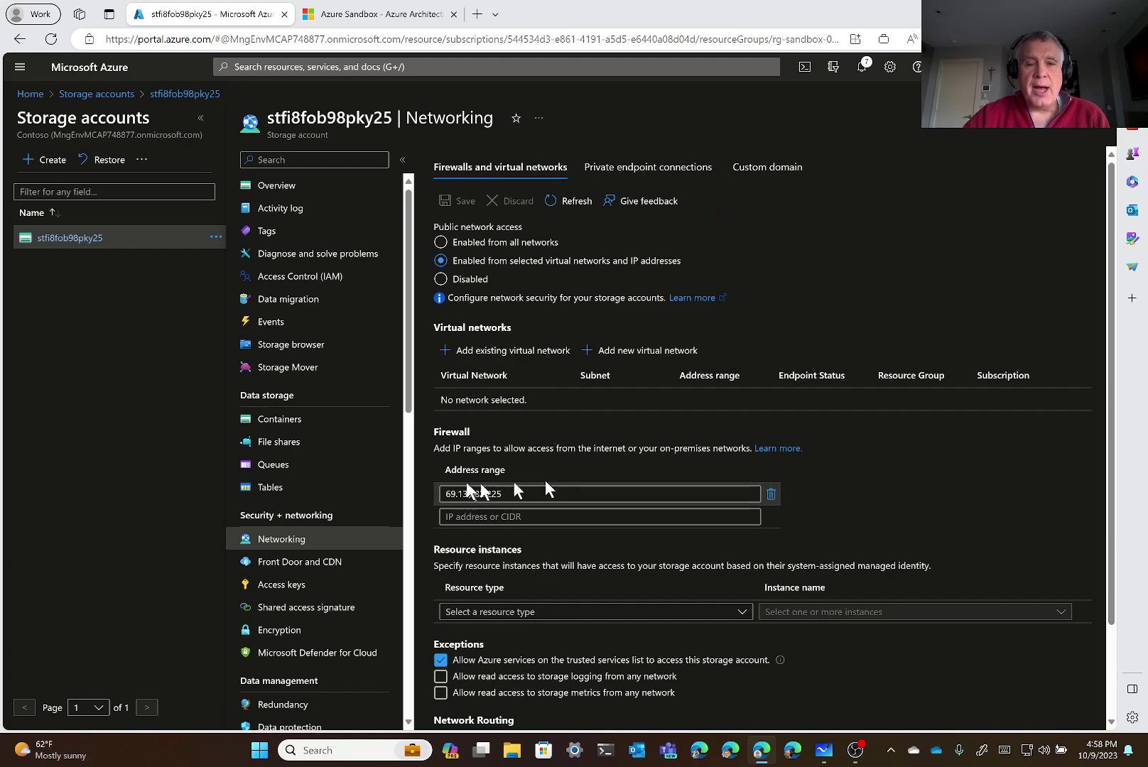
drag(503, 494, 427, 491)
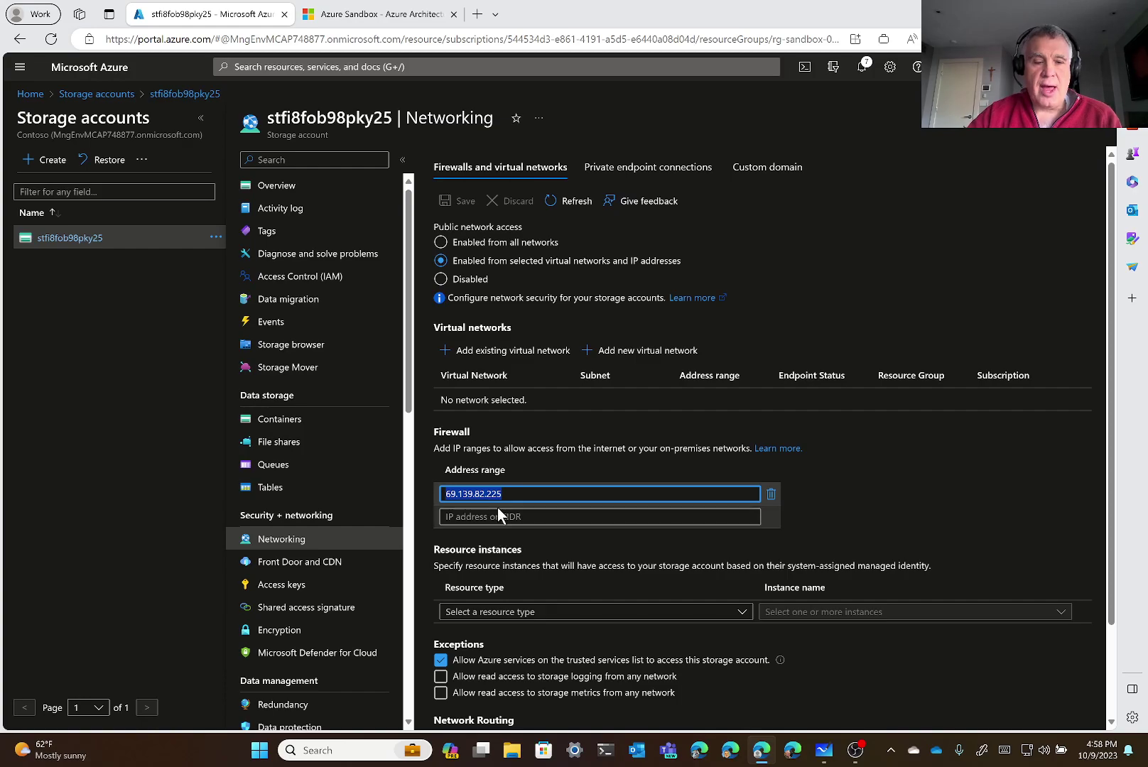
click(259, 758)
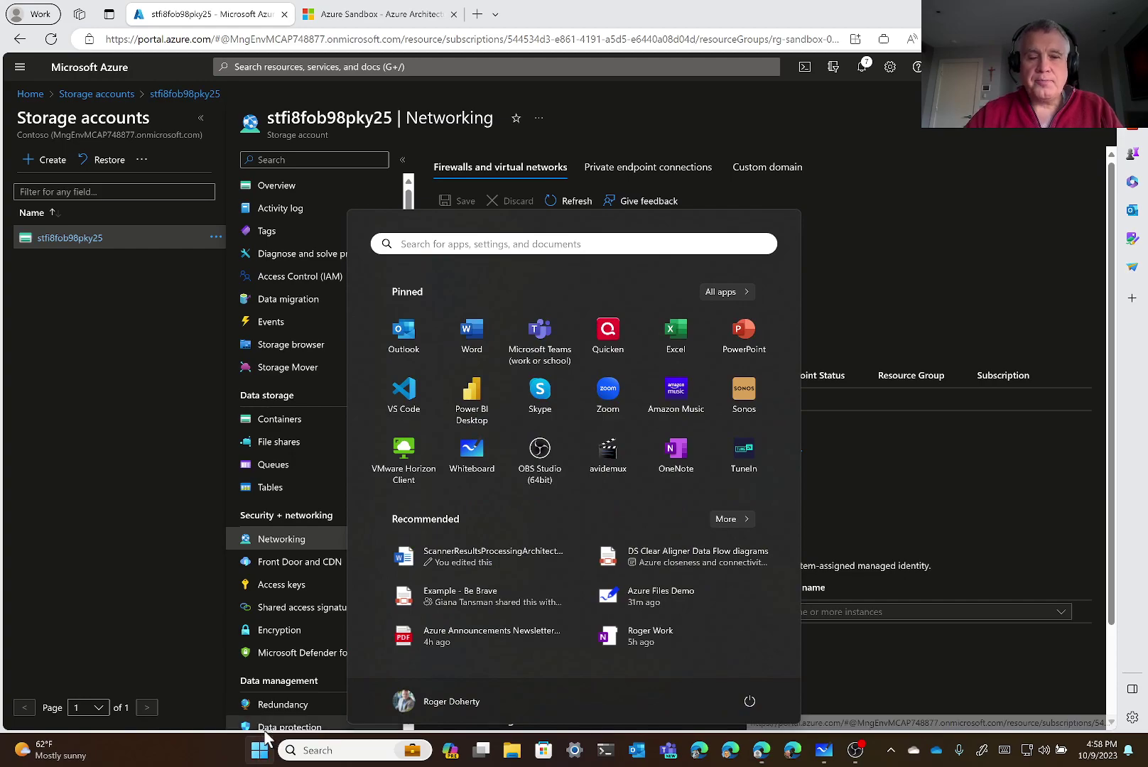
Search 'azure' in Start and launch Microsoft Azure Storage Explorer
click(531, 245)
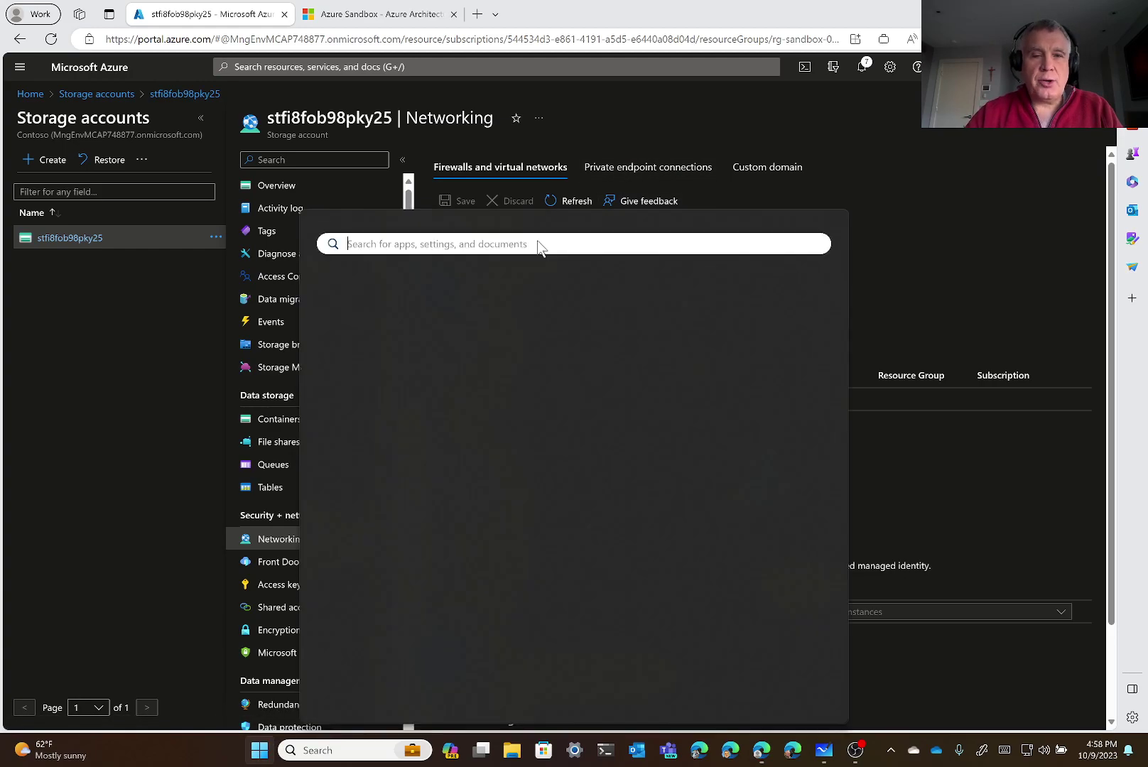
text(azure)
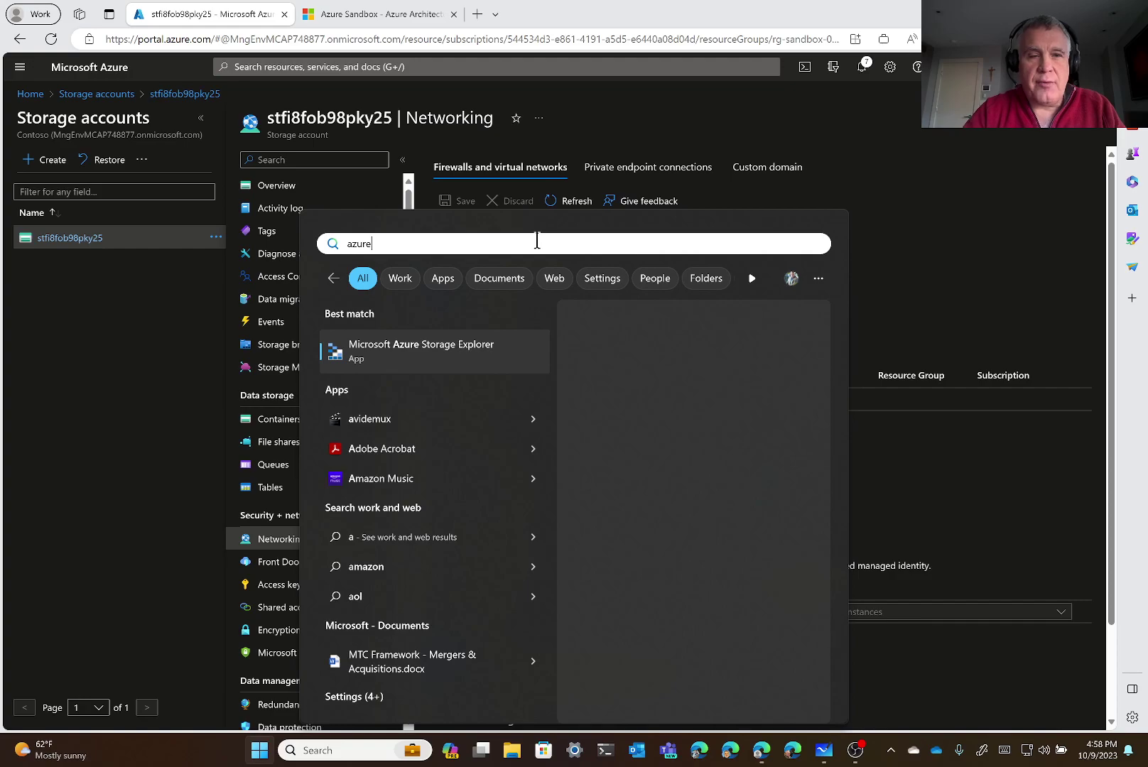
click(442, 351)
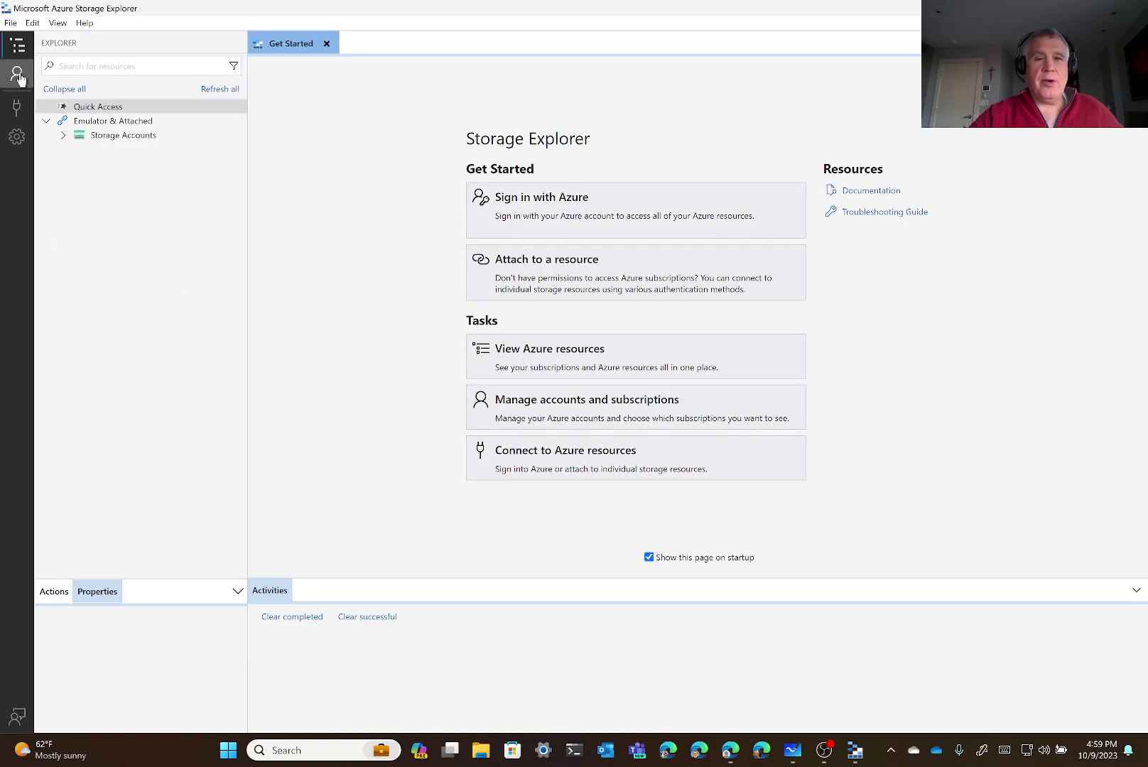
Begin Storage Explorer's Azure sign-in using the global Azure environment
click(570, 222)
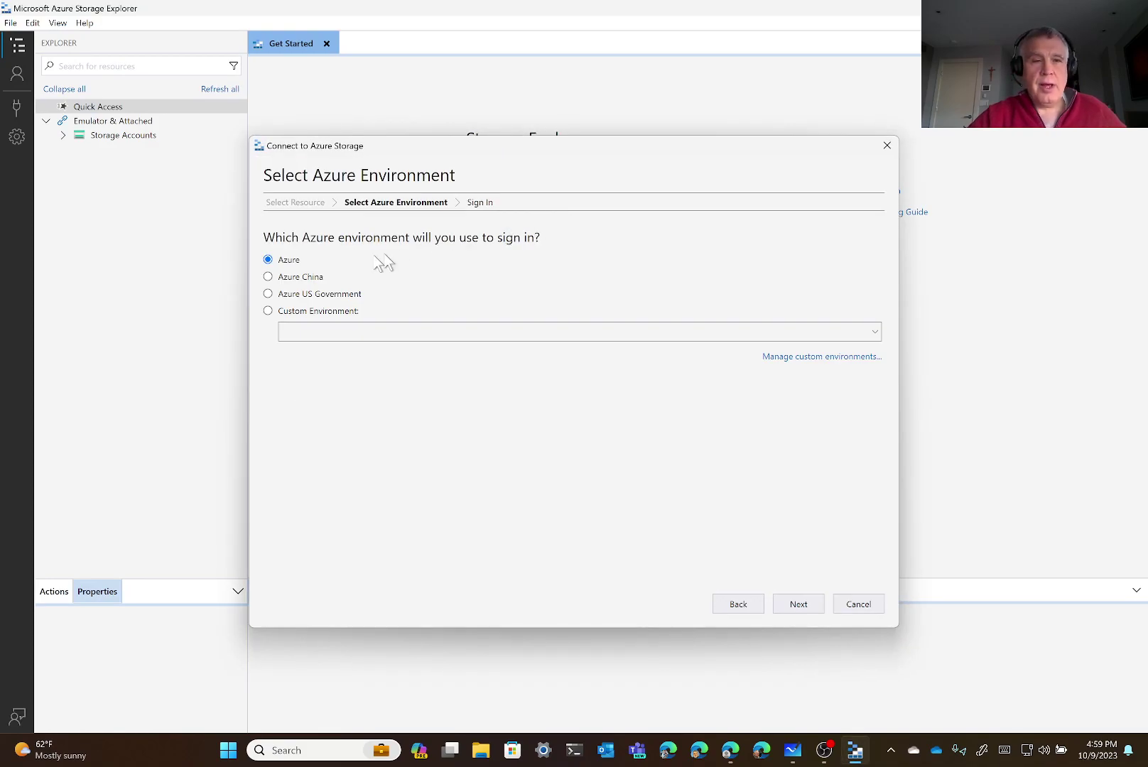
click(798, 606)
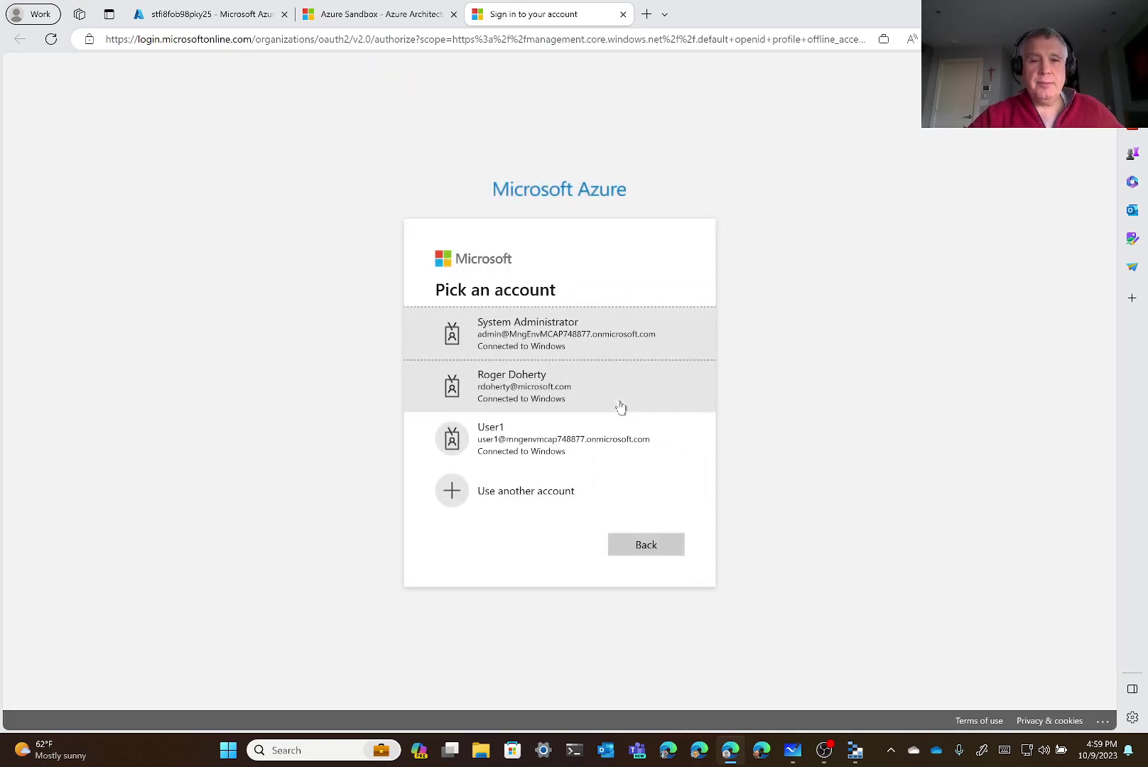
Authenticate as the System Administrator account and return to Storage Explorer
click(593, 353)
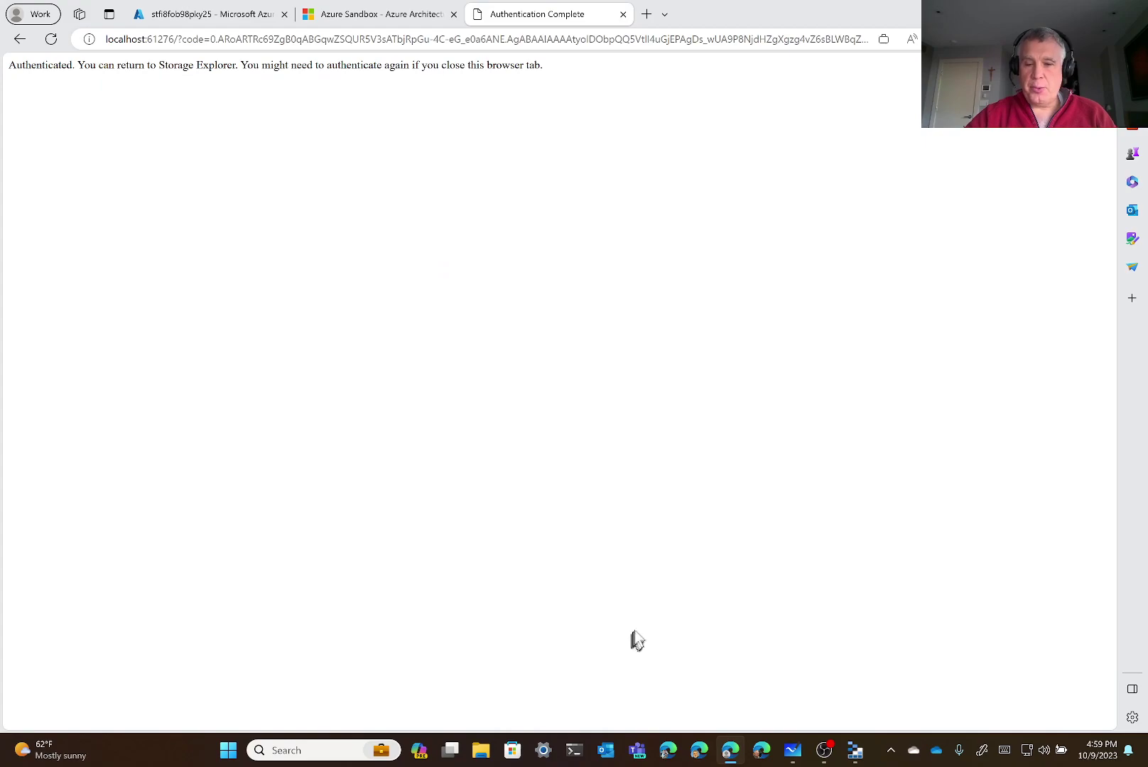
click(855, 752)
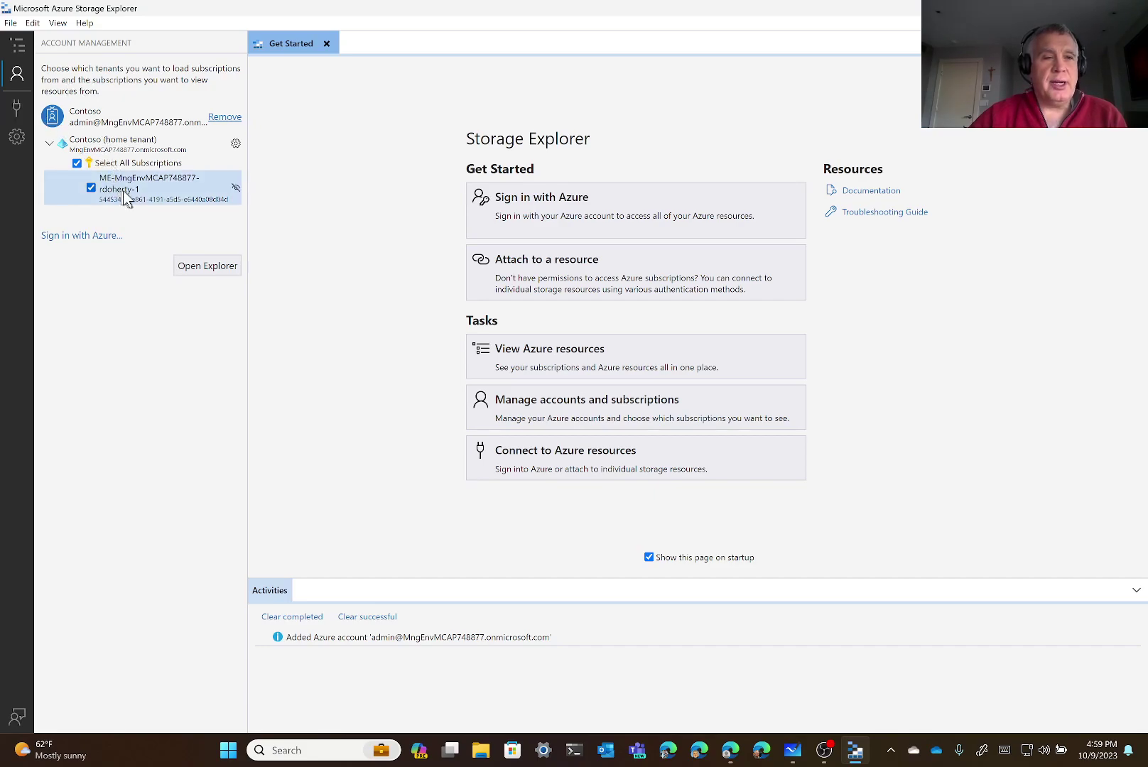
Expand the subscription down to stfi8fob98pky25's File Shares to reveal myfileshare
click(210, 267)
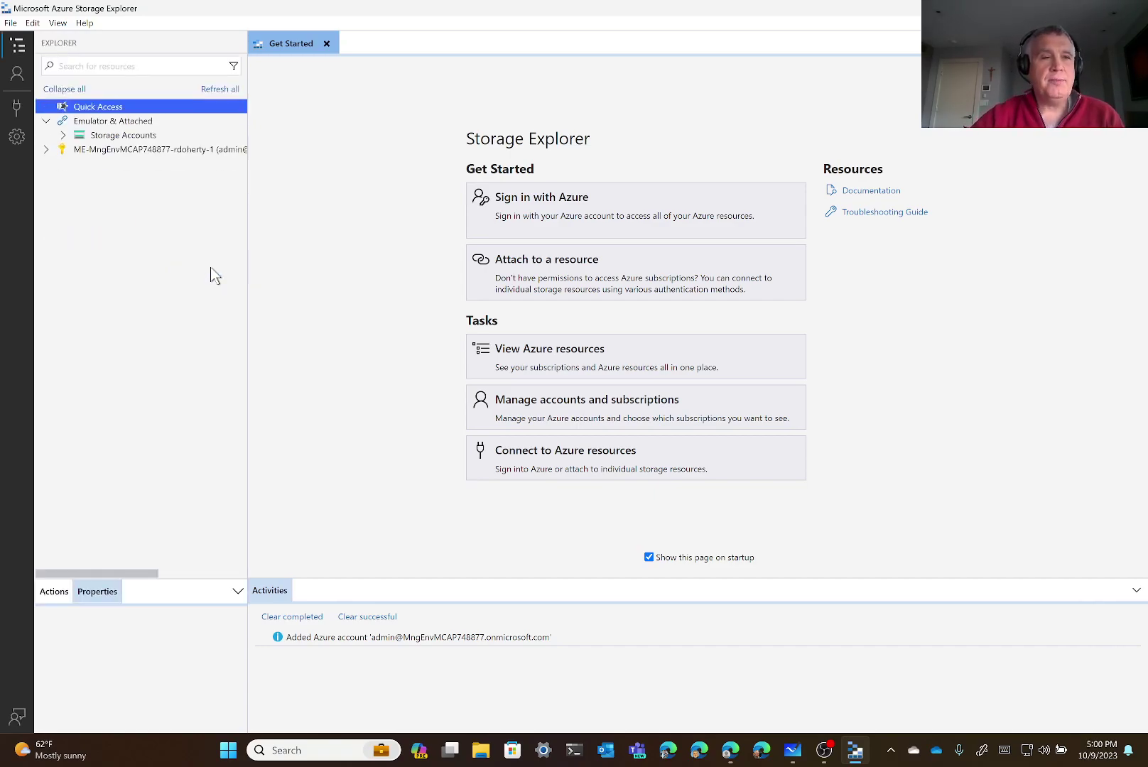
click(45, 151)
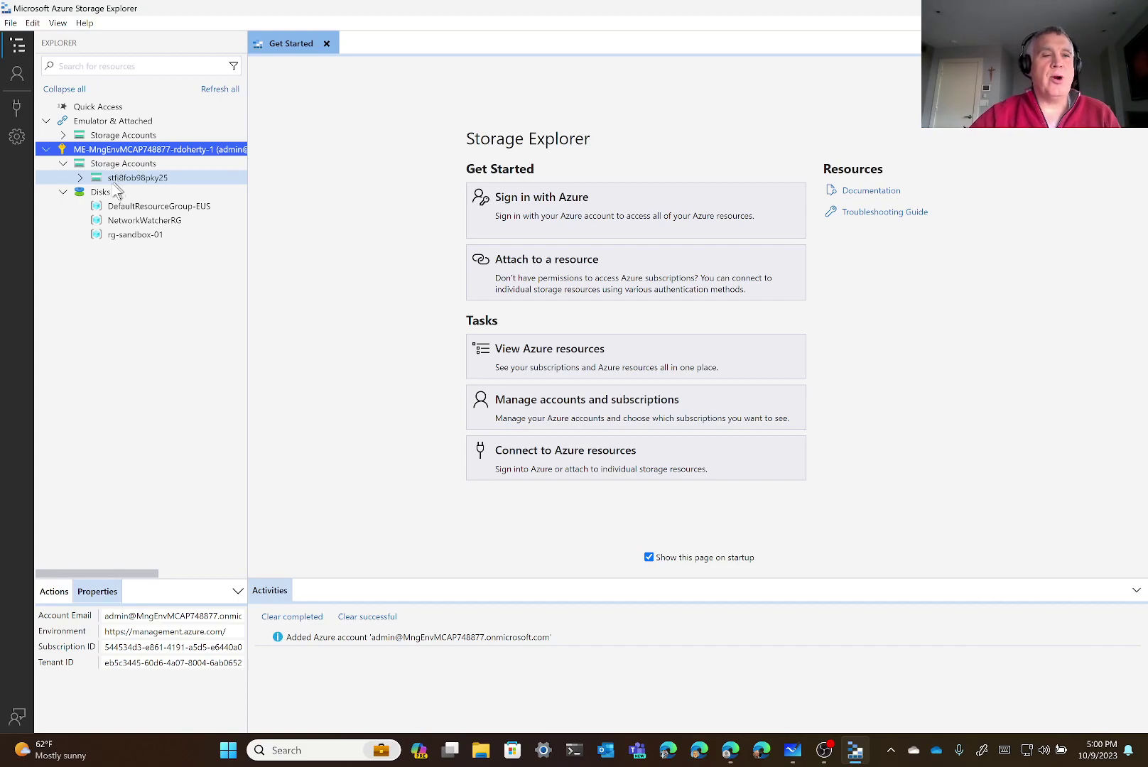
click(81, 177)
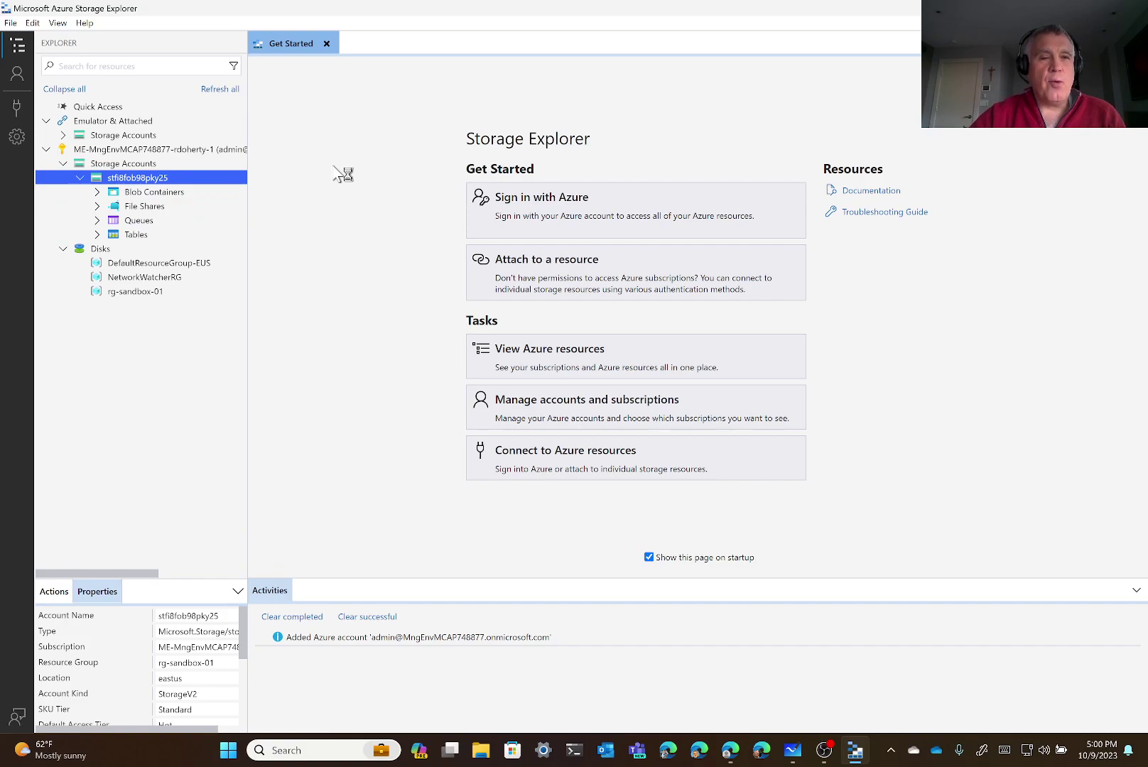
click(98, 207)
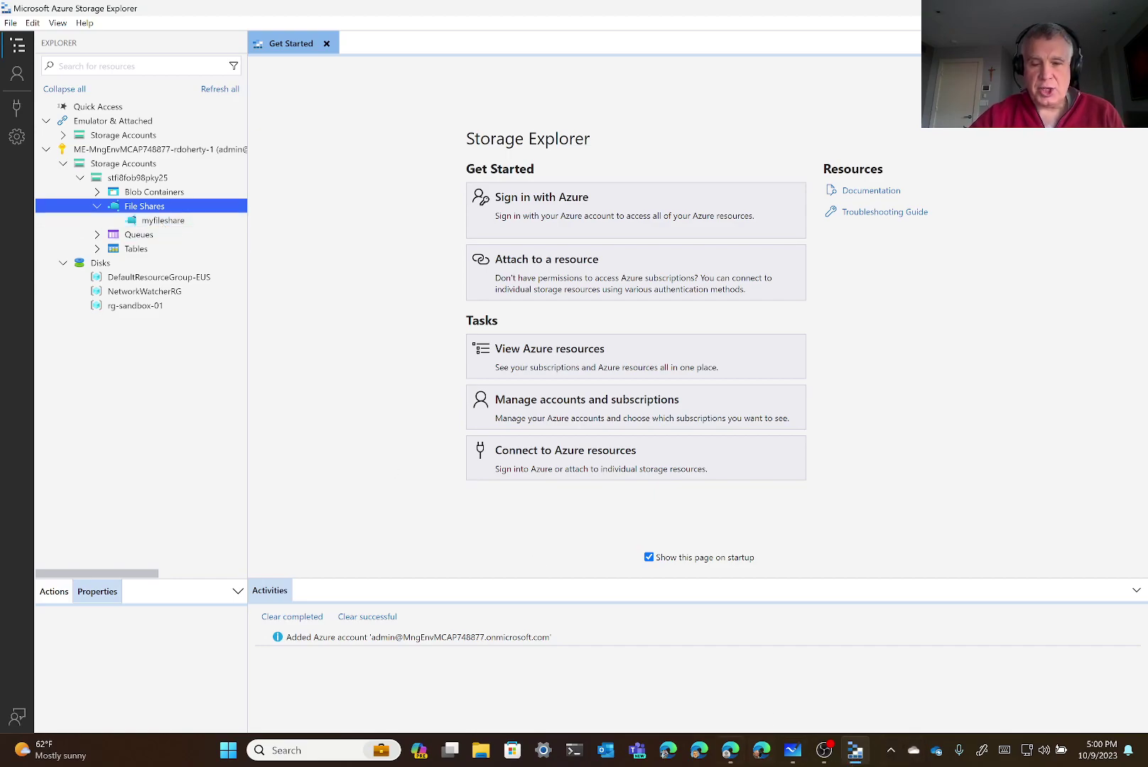
mouse_move(731, 751)
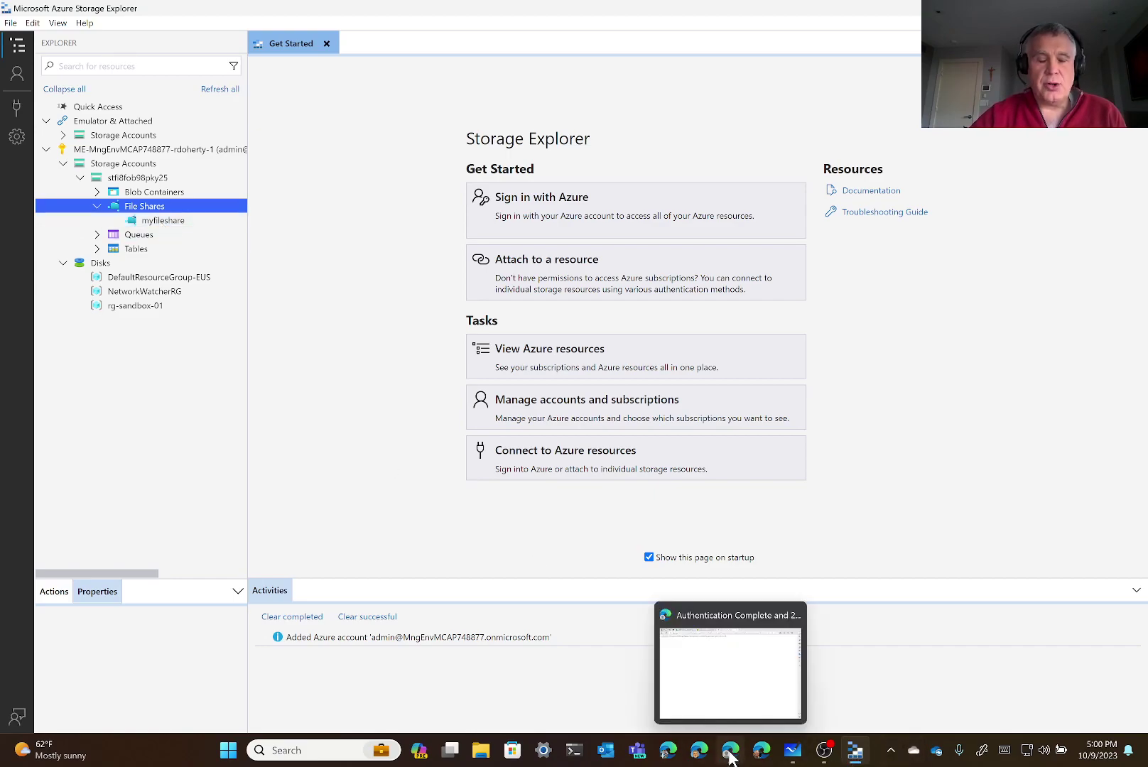
click(730, 753)
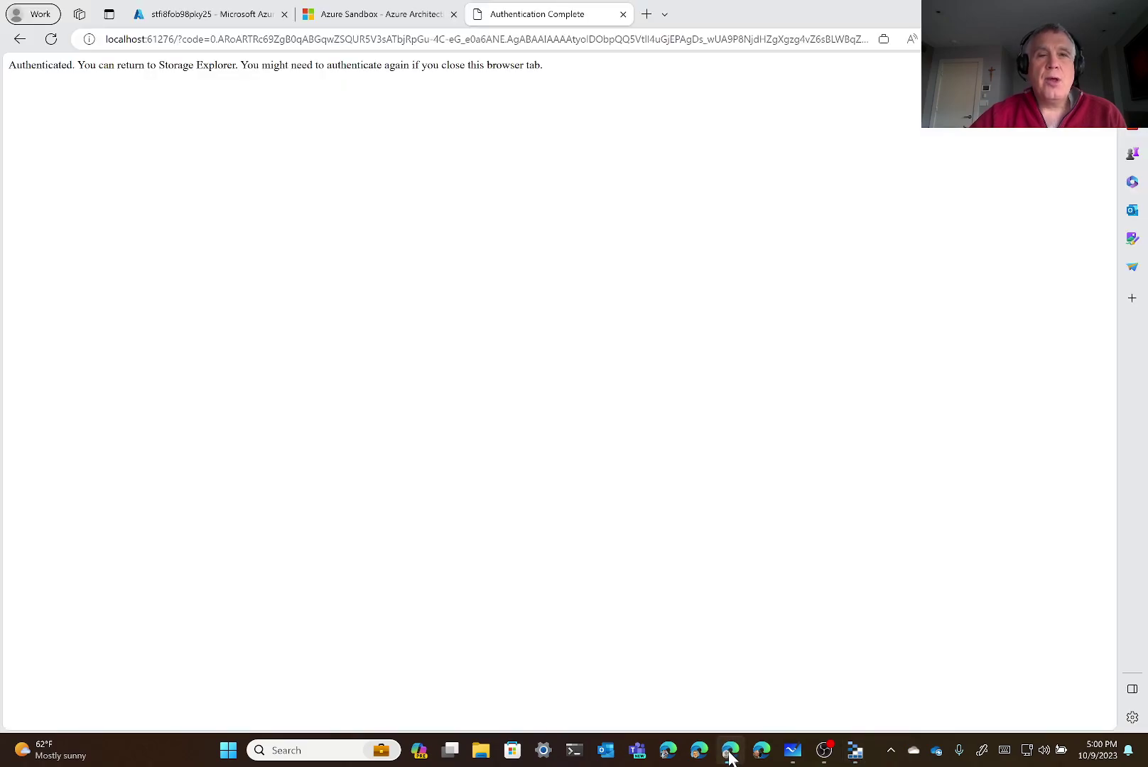
Navigate from the portal home to virtual machine jumpwin1 and open its Bastion connection page
click(206, 14)
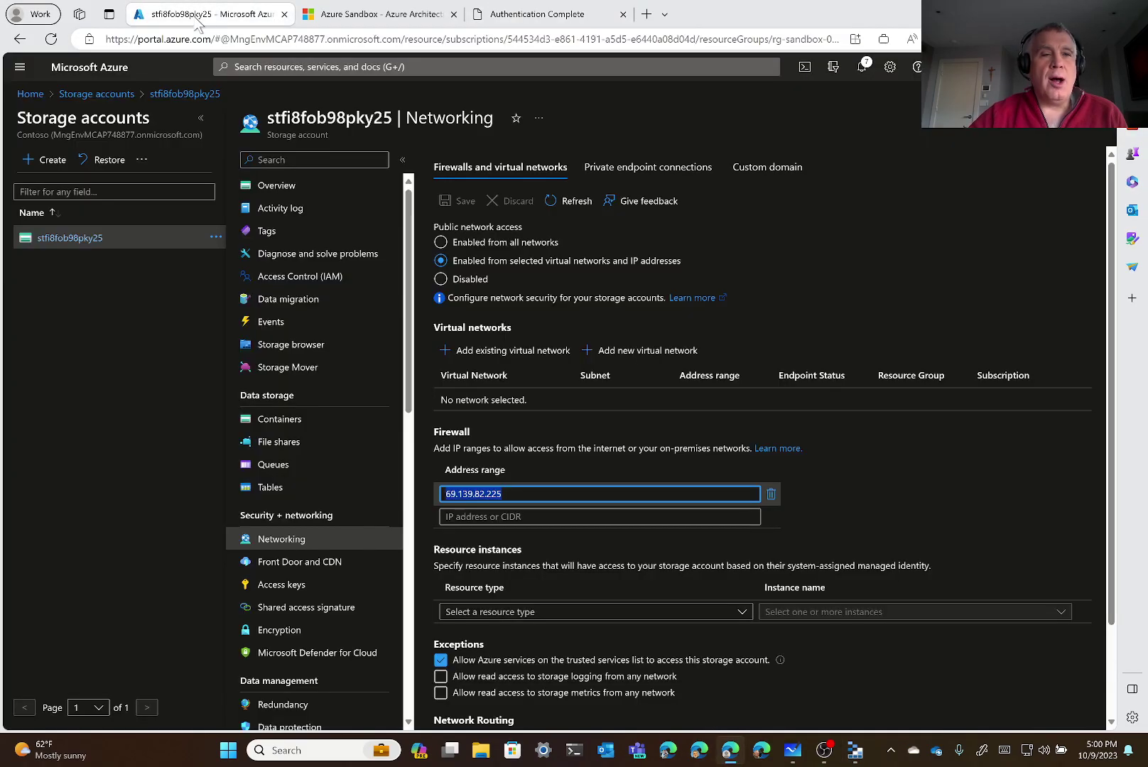
click(32, 94)
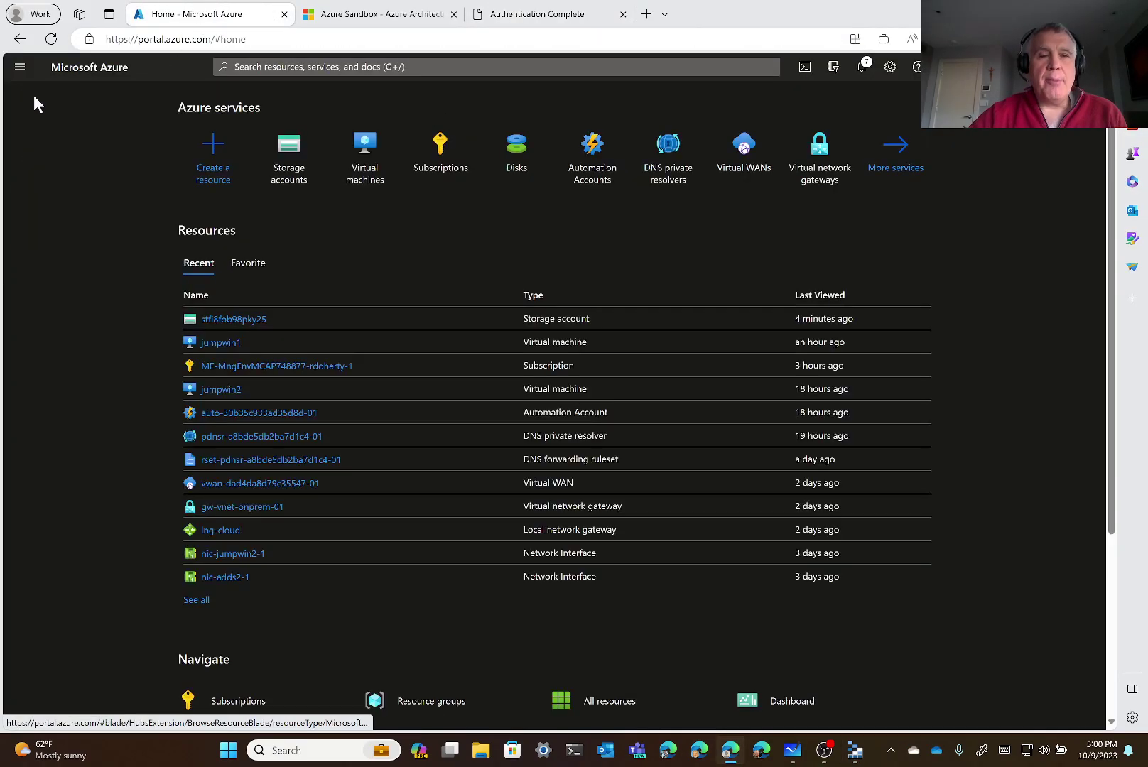
click(375, 175)
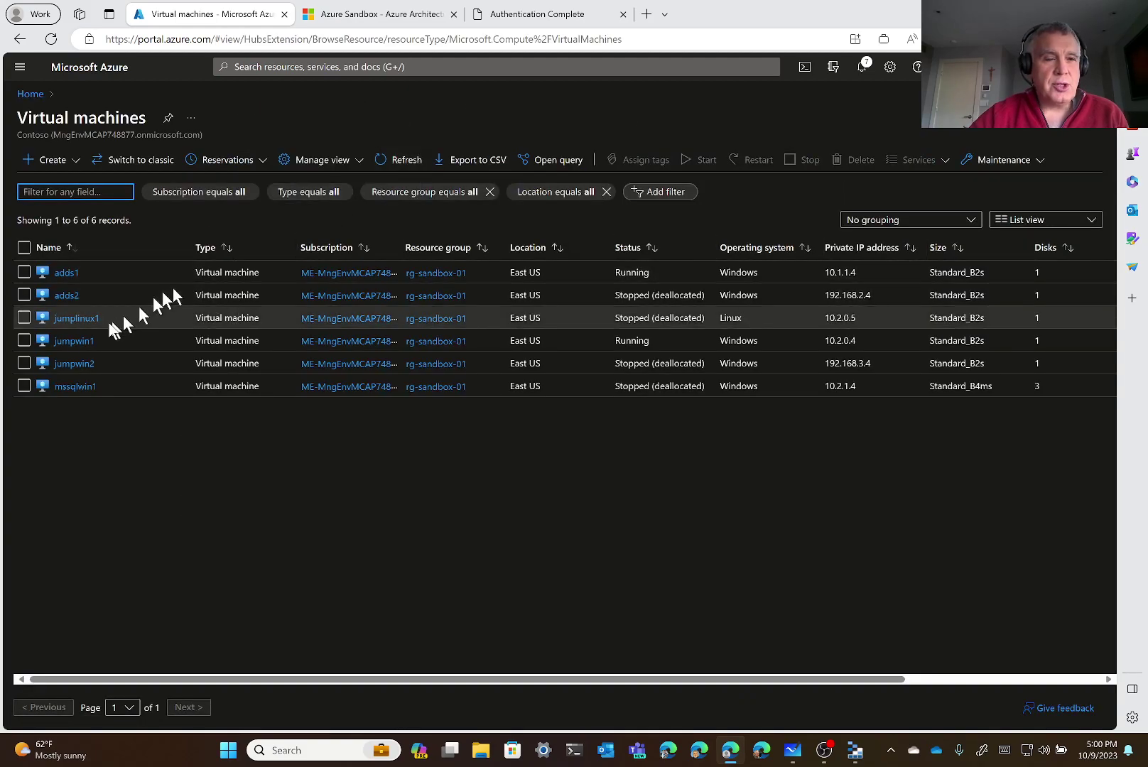
click(74, 342)
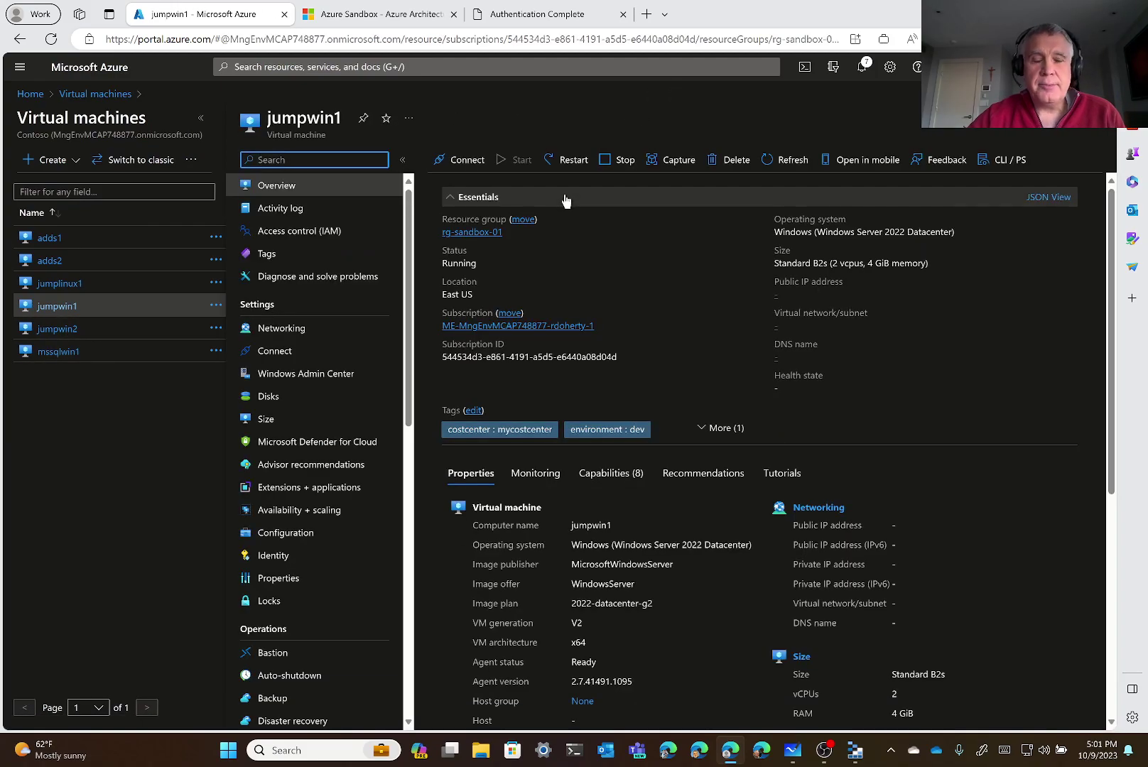
click(465, 159)
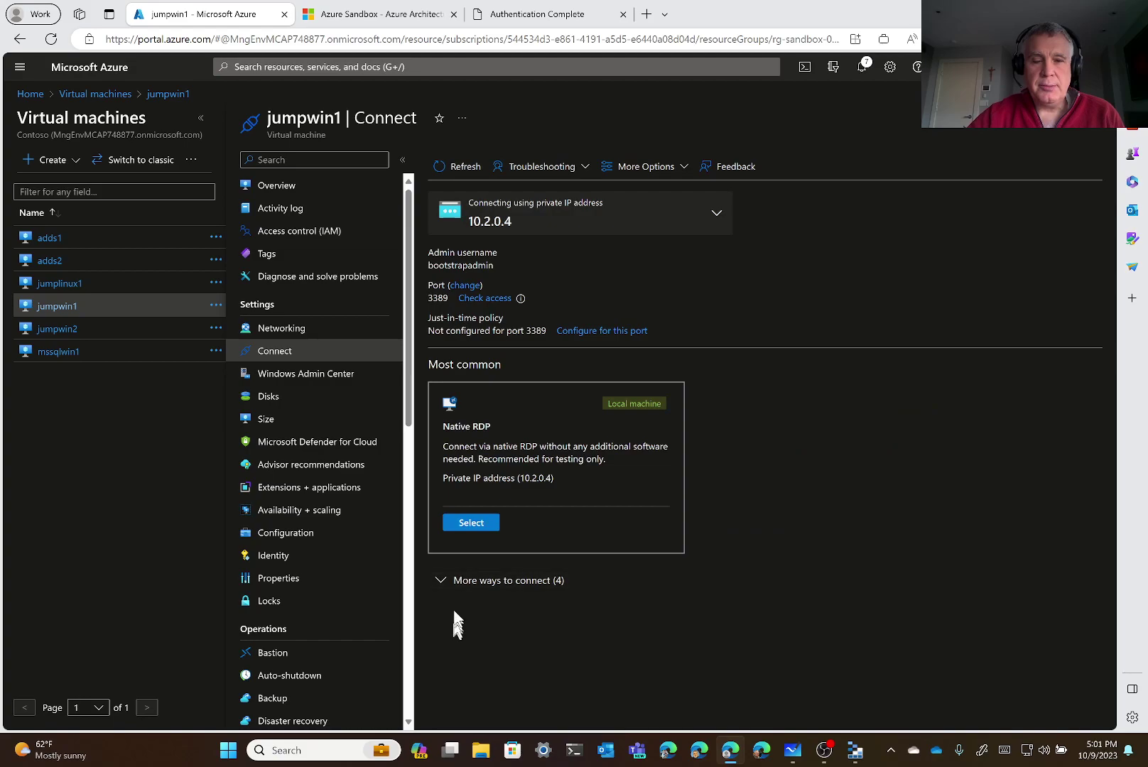
click(466, 582)
scroll(469, 588, down, 3)
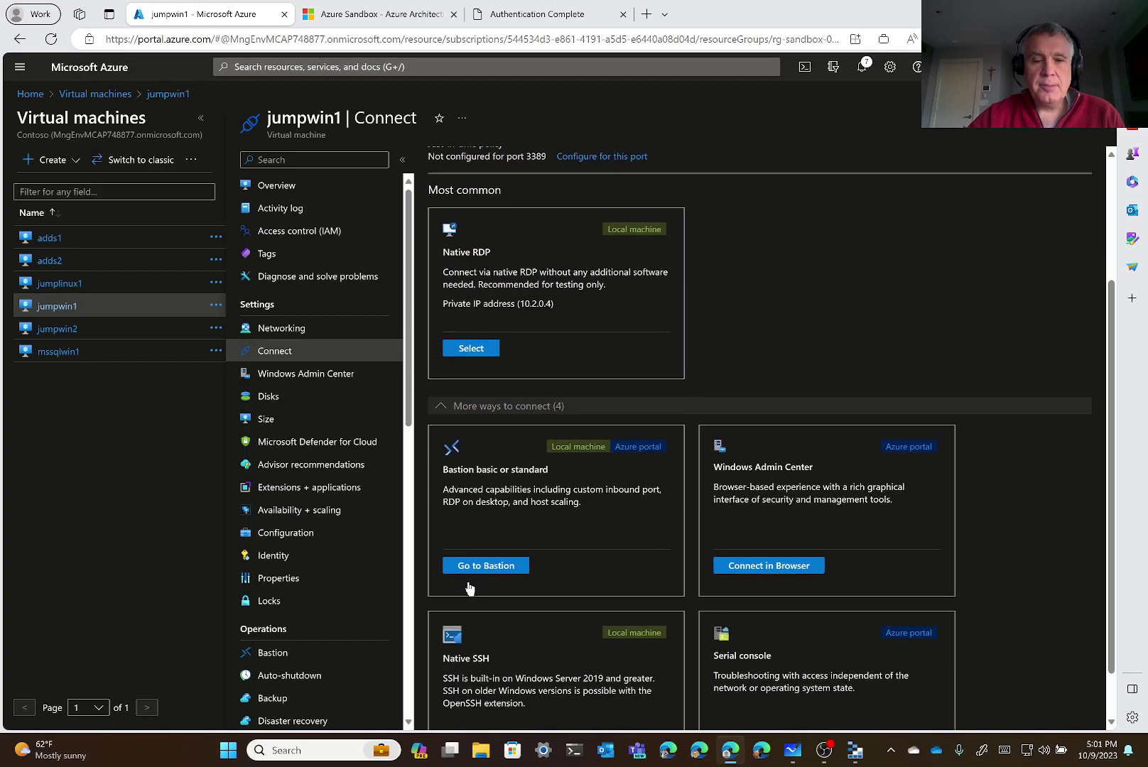
click(469, 567)
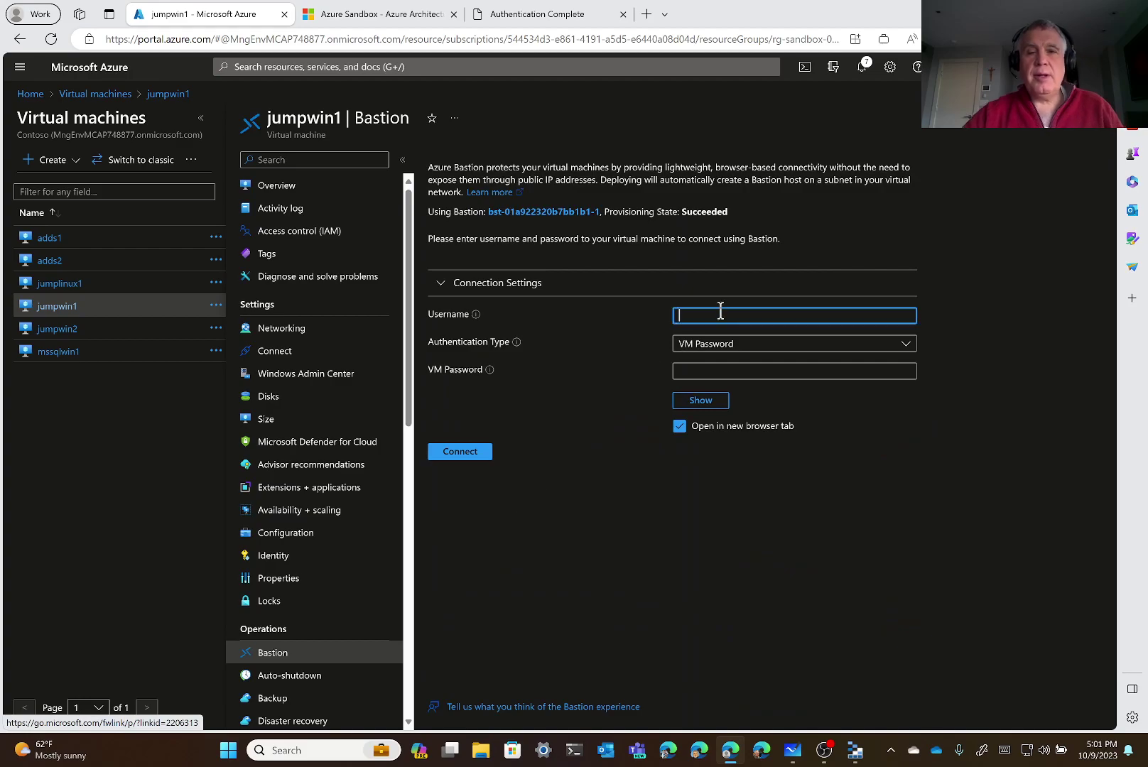
Connect to jumpwin1 with the VM admin username and the adminpassword secret from vault kv-9yx3ils0a2ahy6l
click(719, 313)
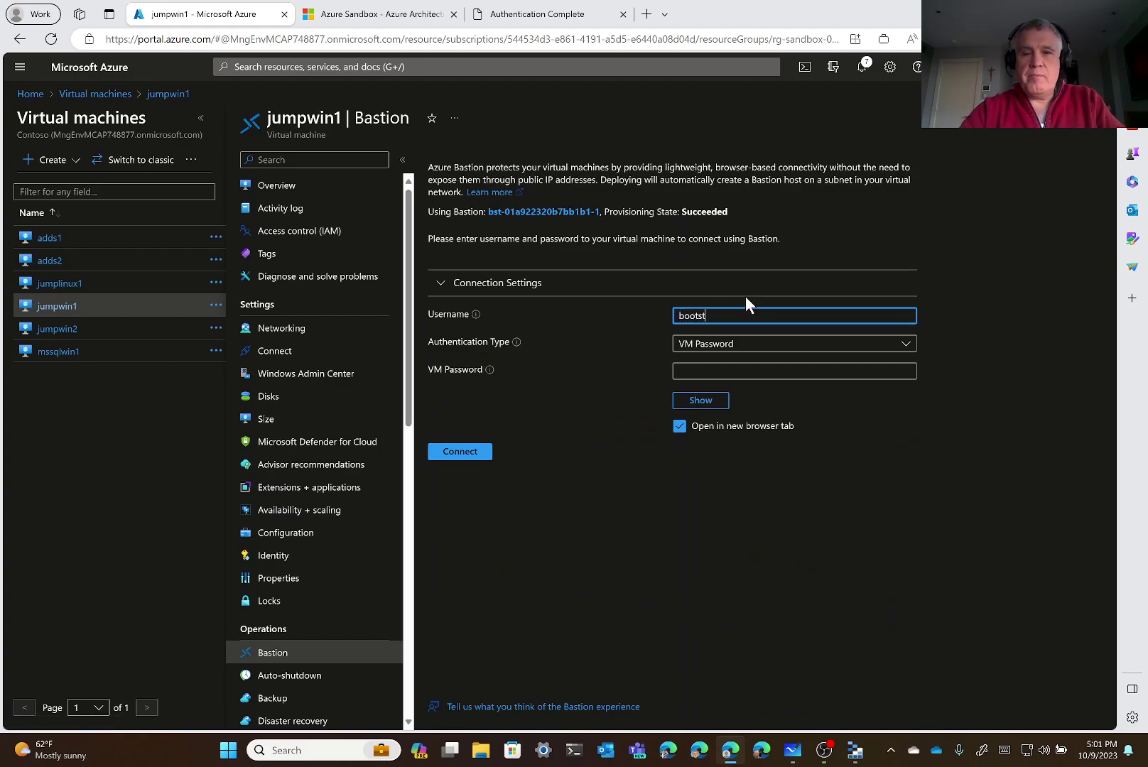
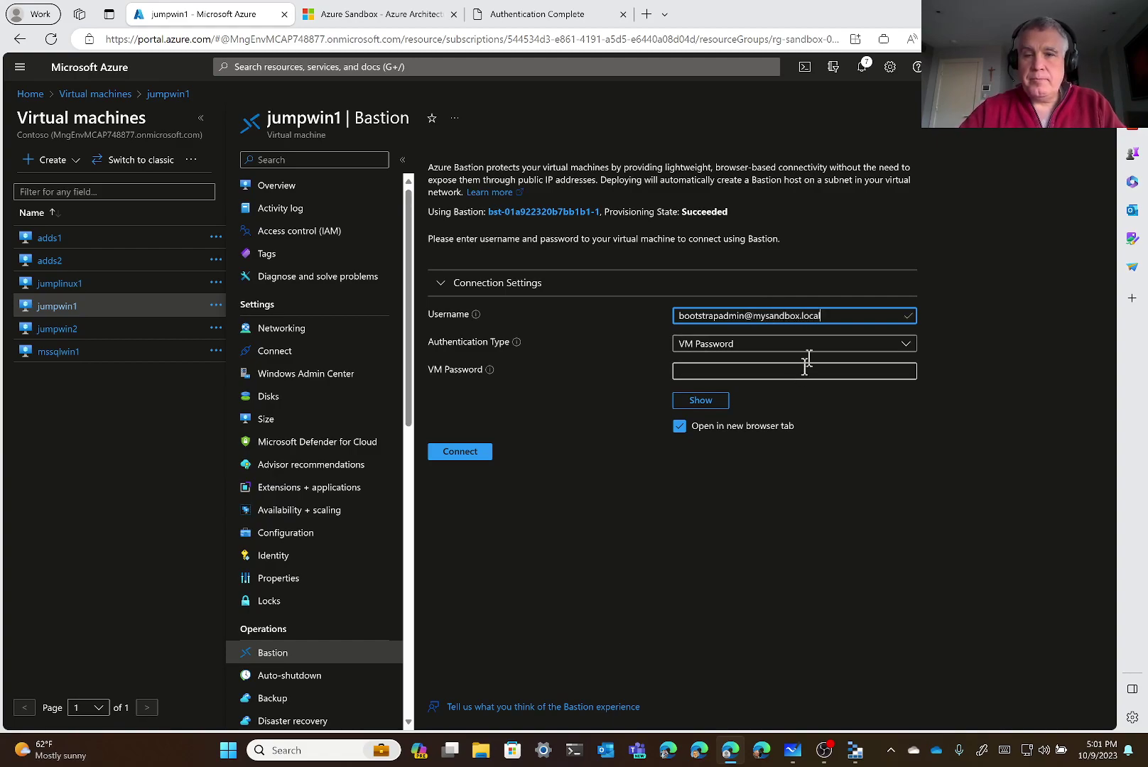
click(817, 351)
click(803, 388)
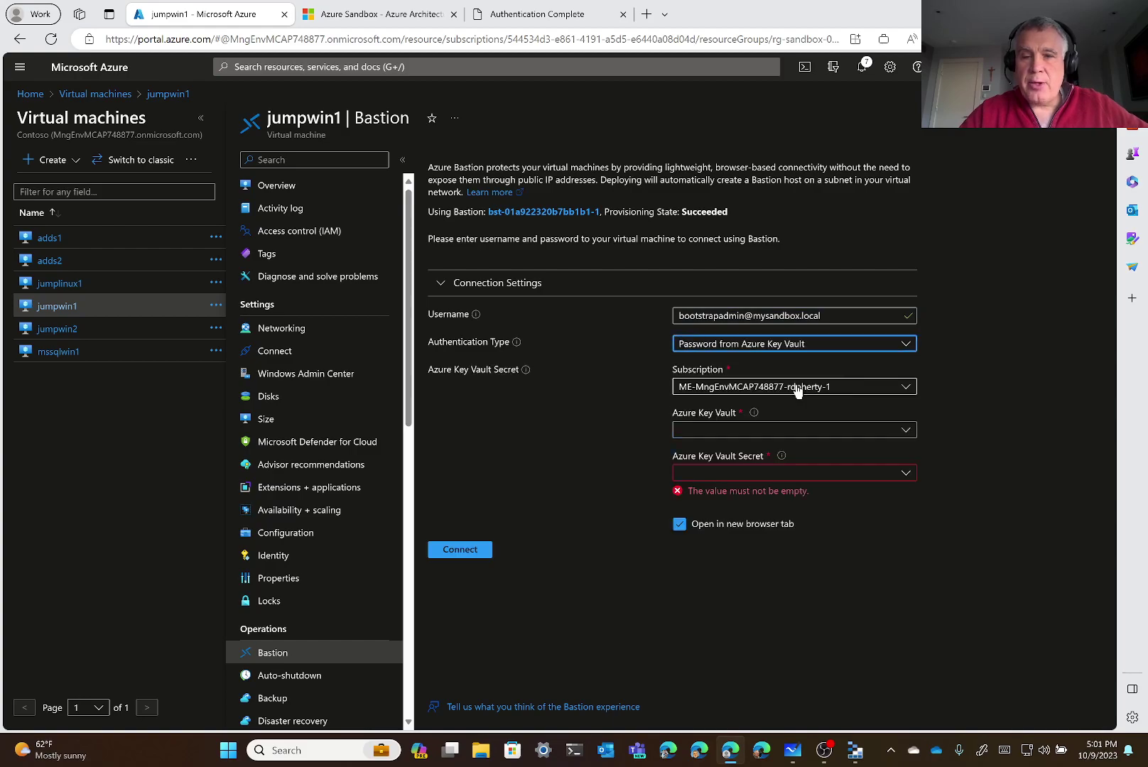
click(815, 431)
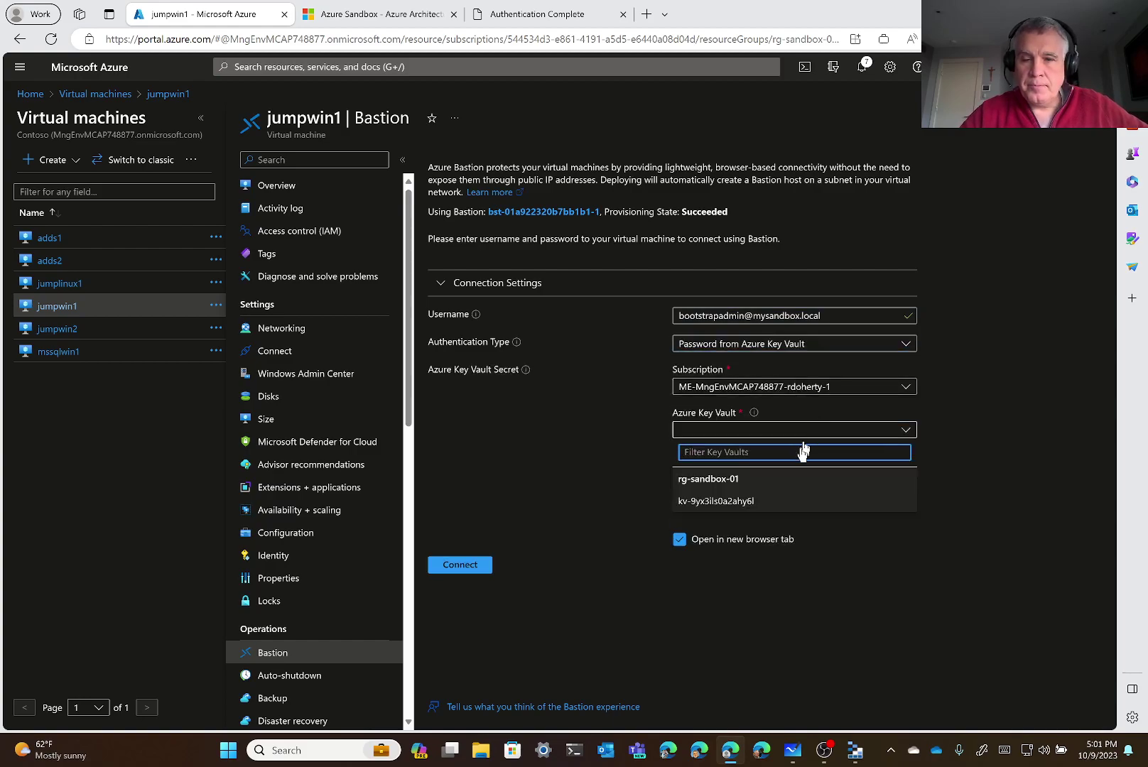
click(768, 504)
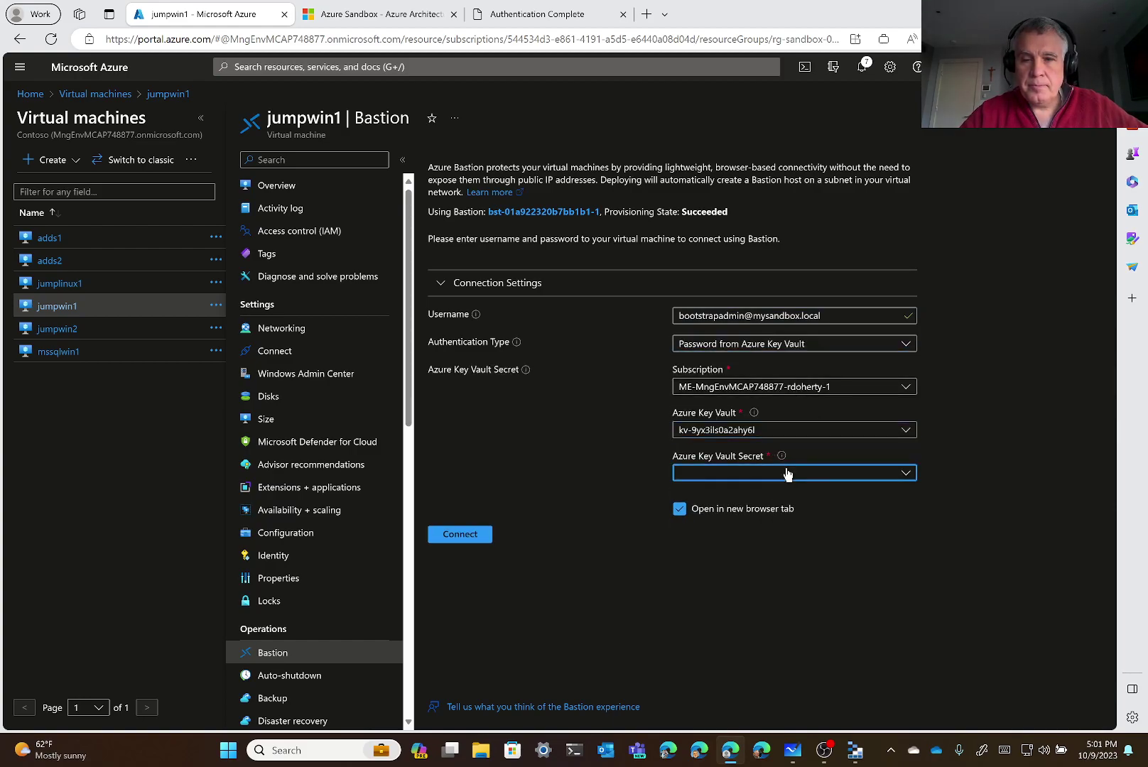
click(782, 473)
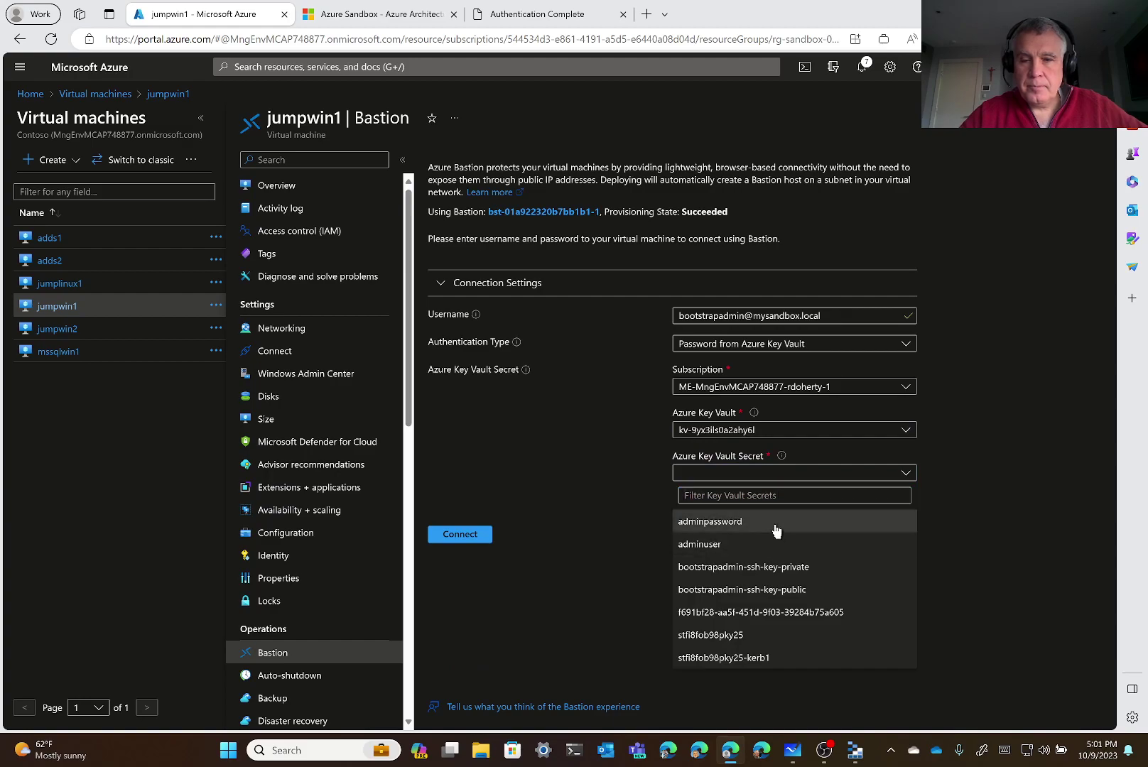
click(774, 523)
click(460, 534)
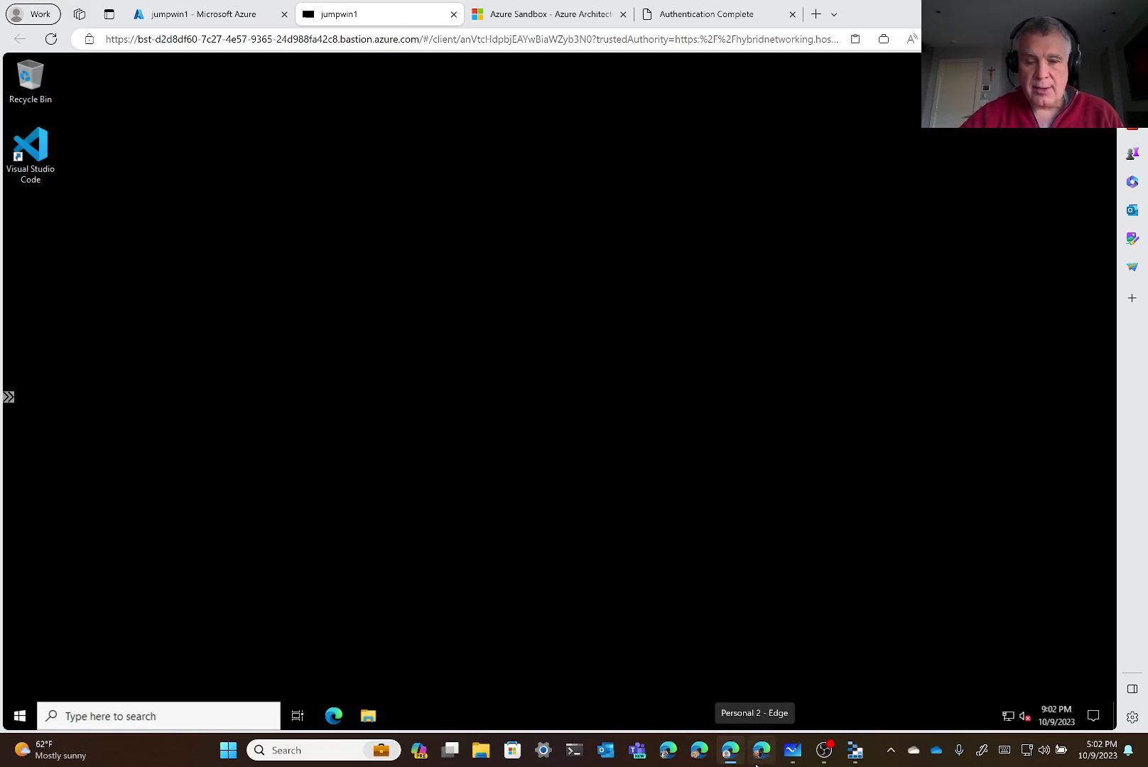
Look at the Azure Files Demo whiteboard, then return to the portal's jumpwin1 page
click(793, 751)
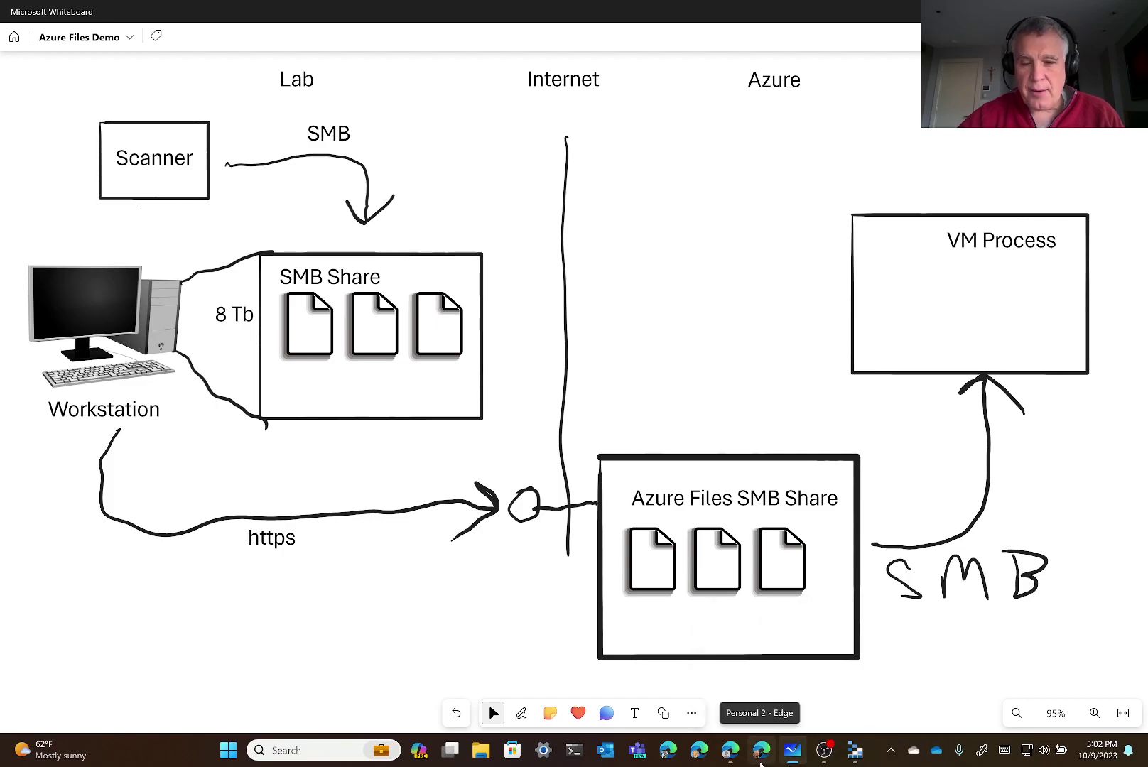
click(732, 761)
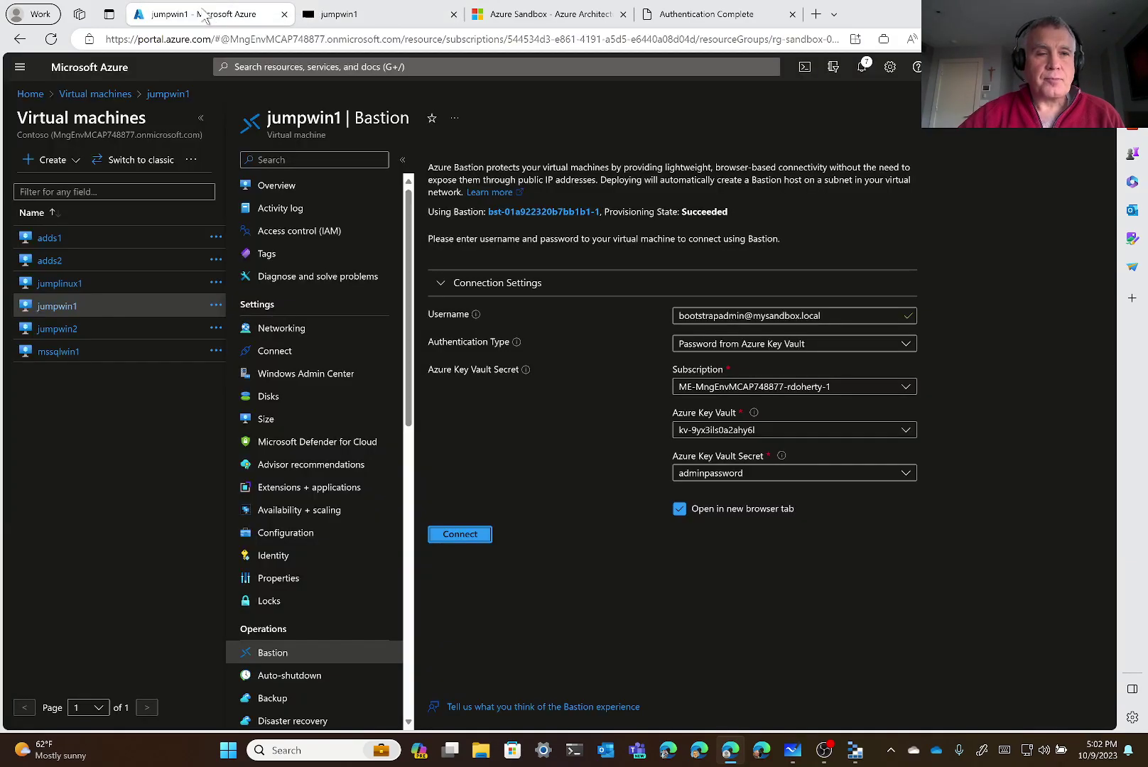
click(200, 18)
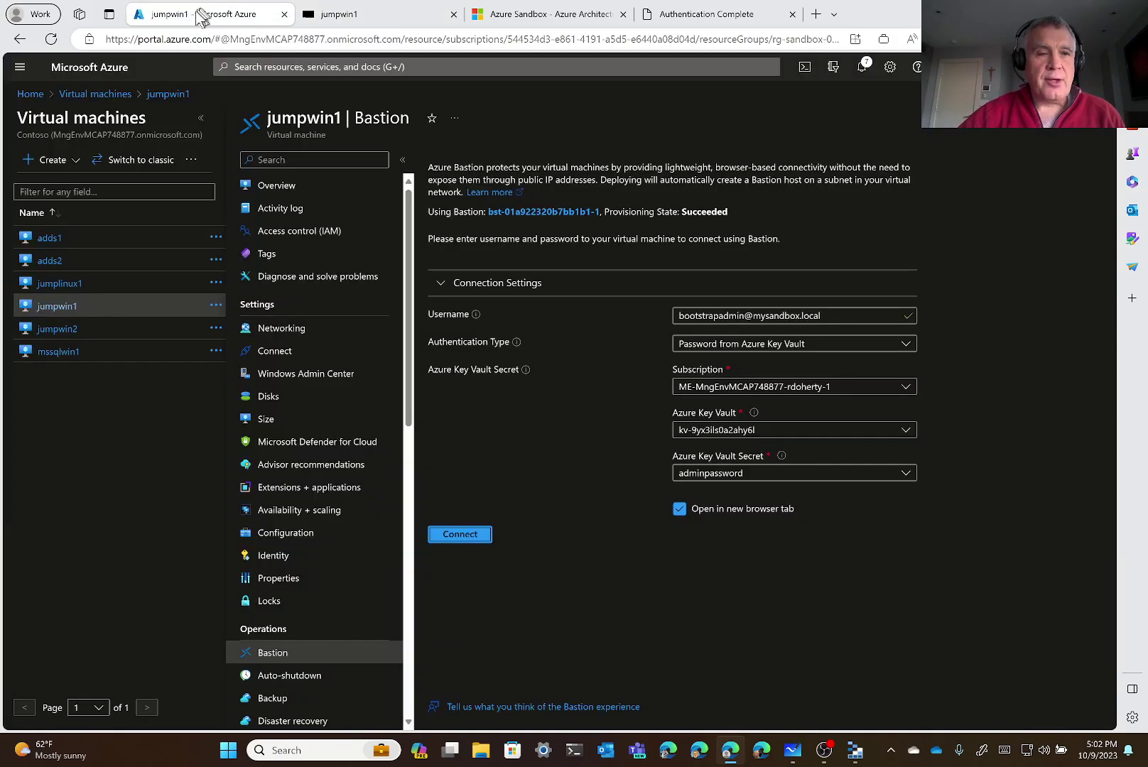
Open the Endpoints page of storage account stfi8fob98pky25
click(31, 95)
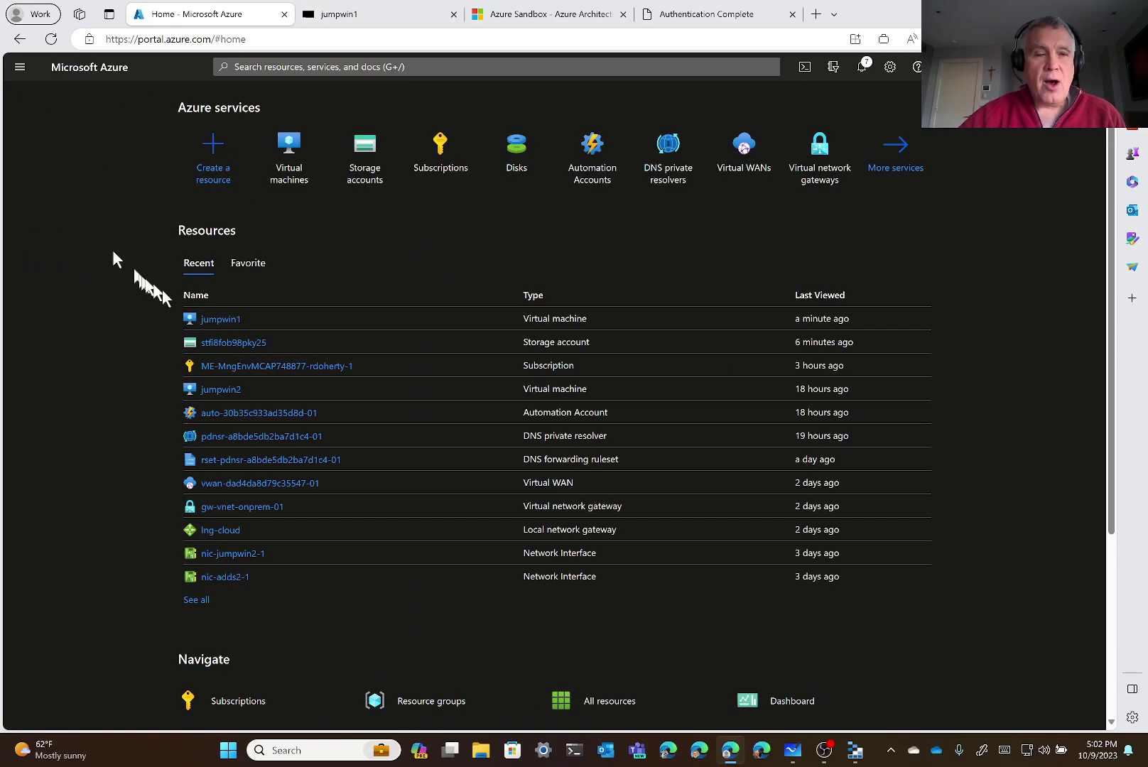
click(220, 344)
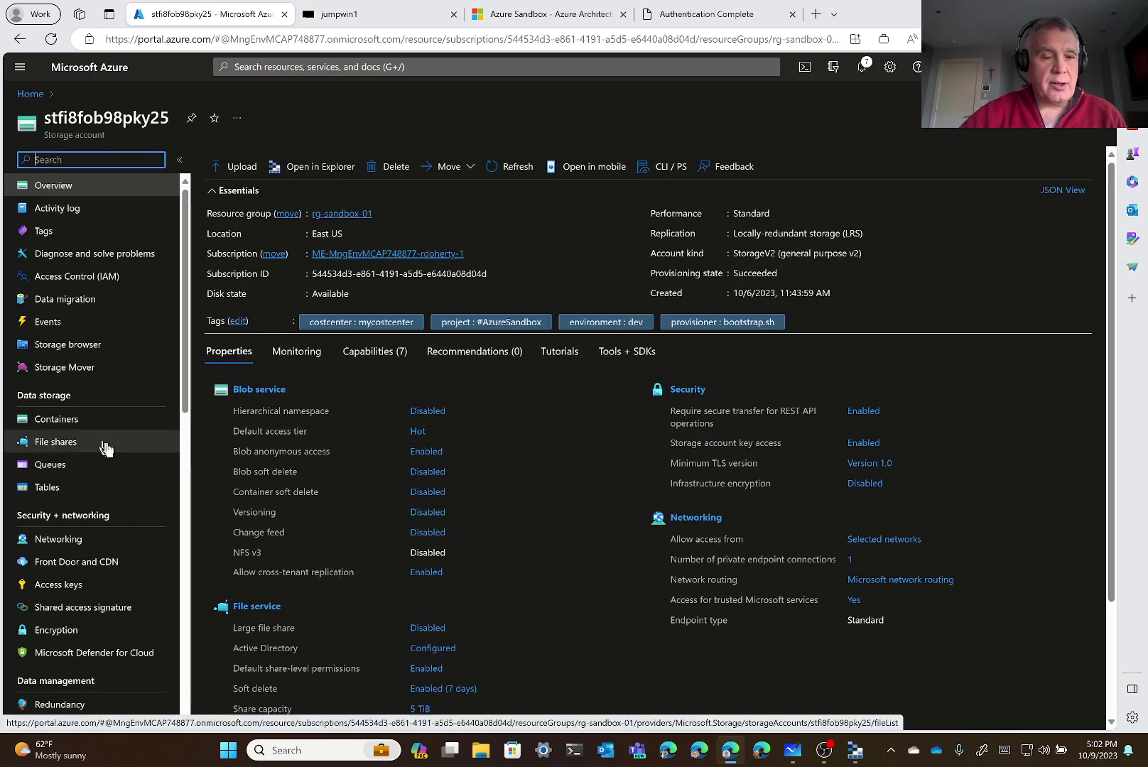
scroll(105, 448, down, 3)
scroll(105, 452, down, 5)
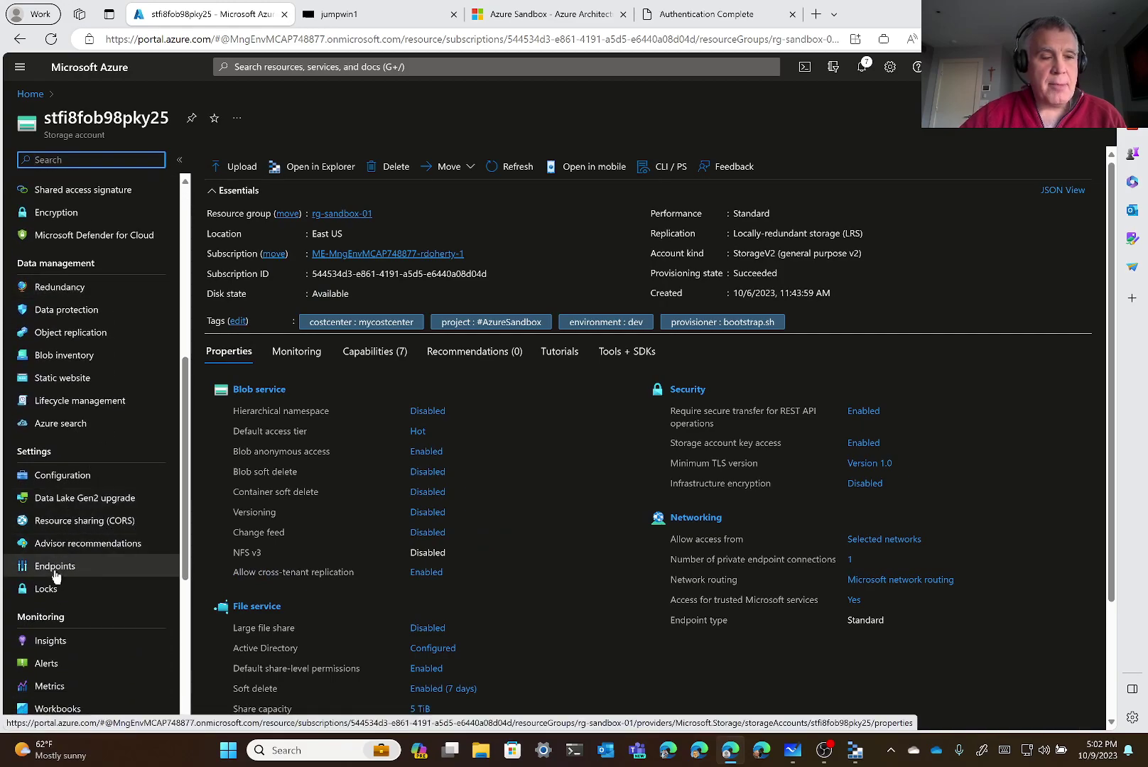
click(54, 569)
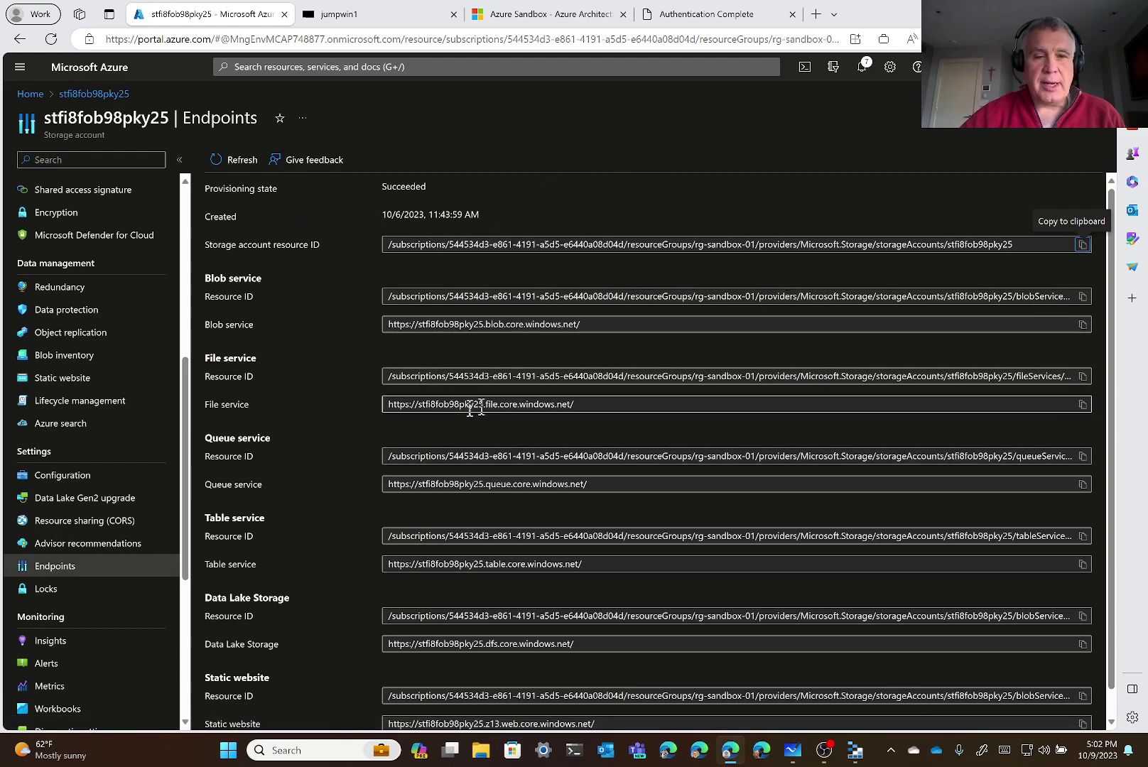
drag(206, 409, 250, 404)
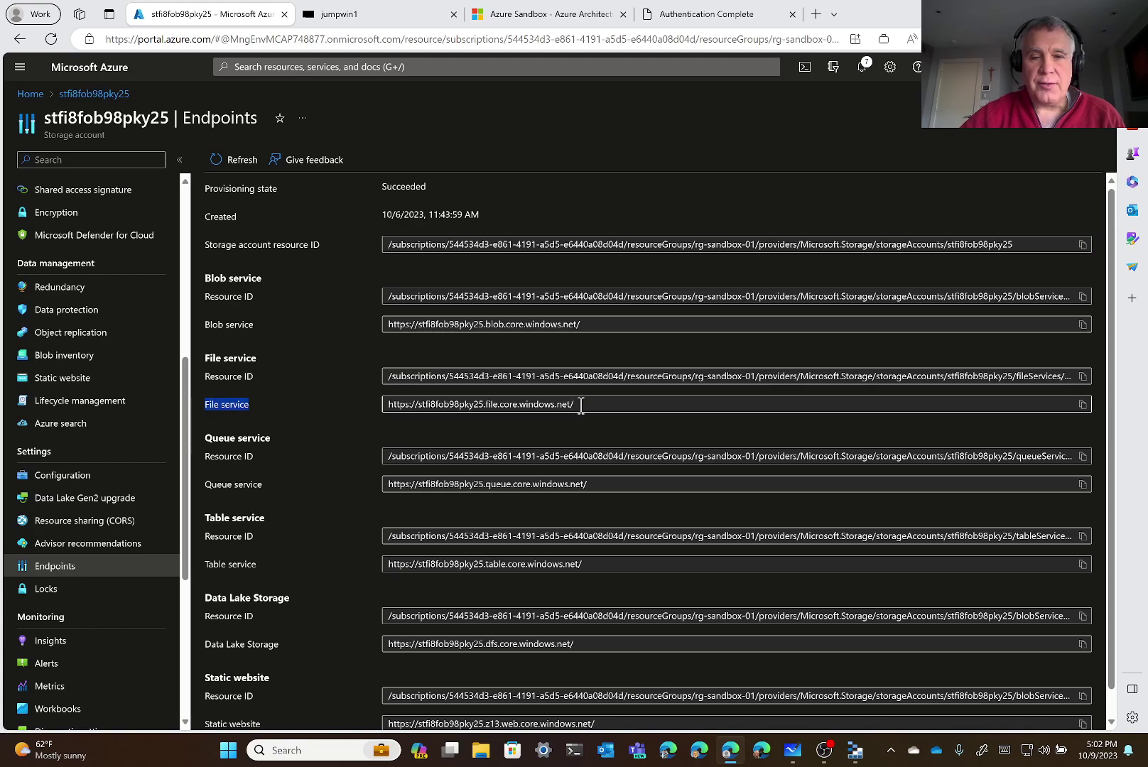
click(1081, 406)
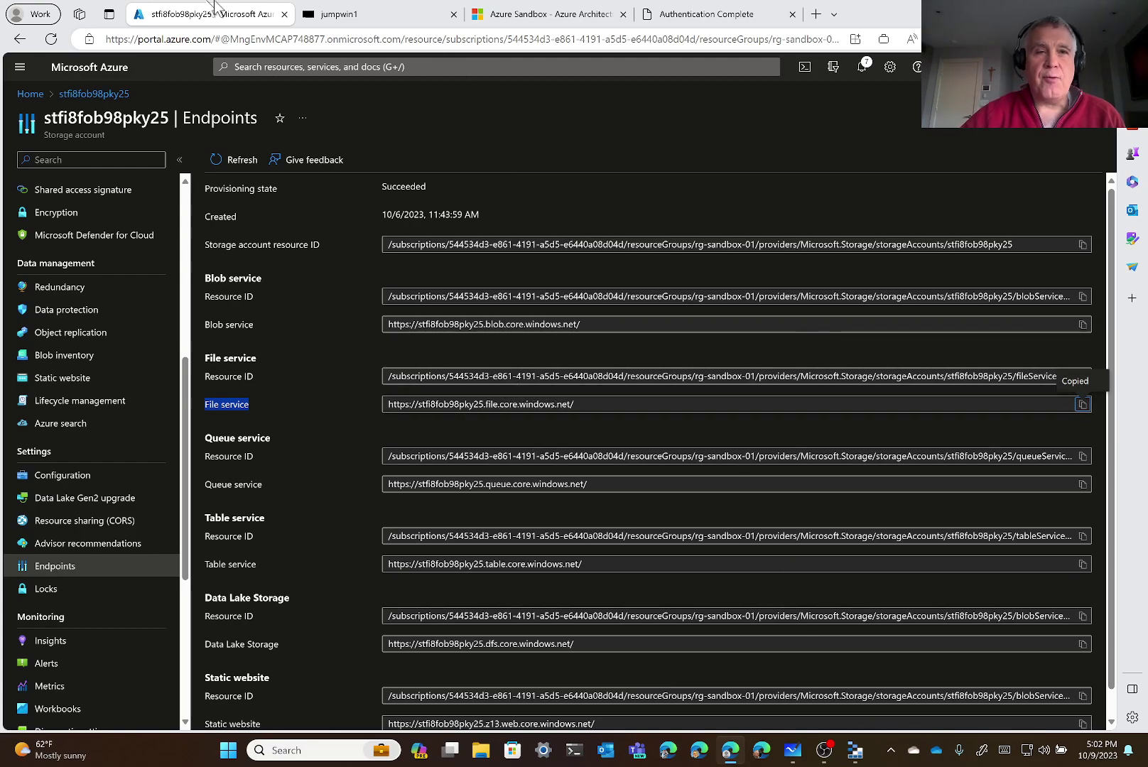
mouse_move(348, 9)
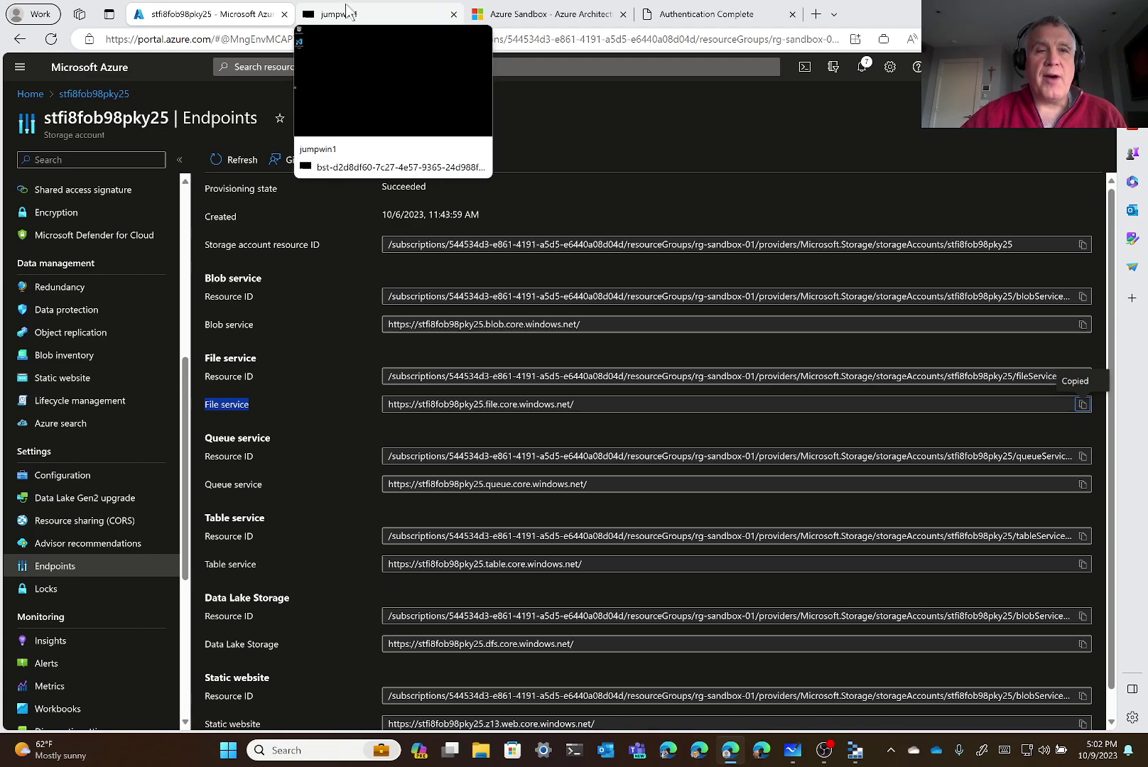
click(348, 12)
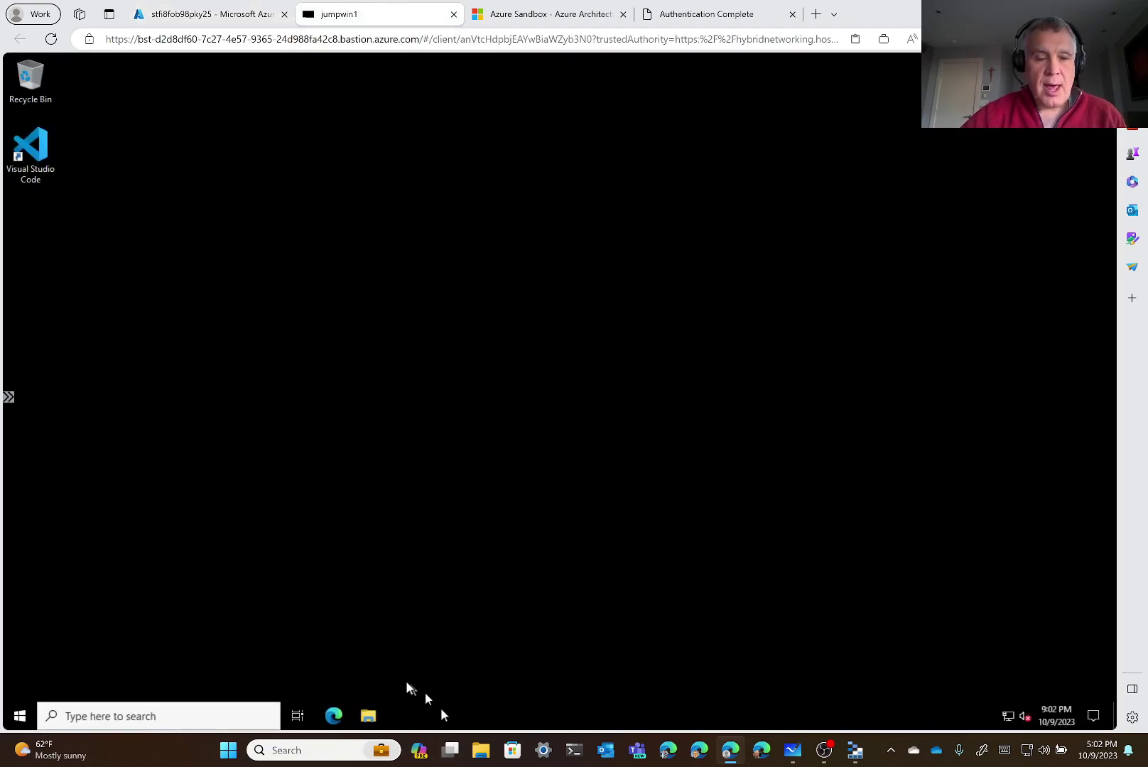
In PowerShell, run net use z: \\stfi8fob98pky25.file.core.windows.net\myfileshare to map drive Z:
click(17, 714)
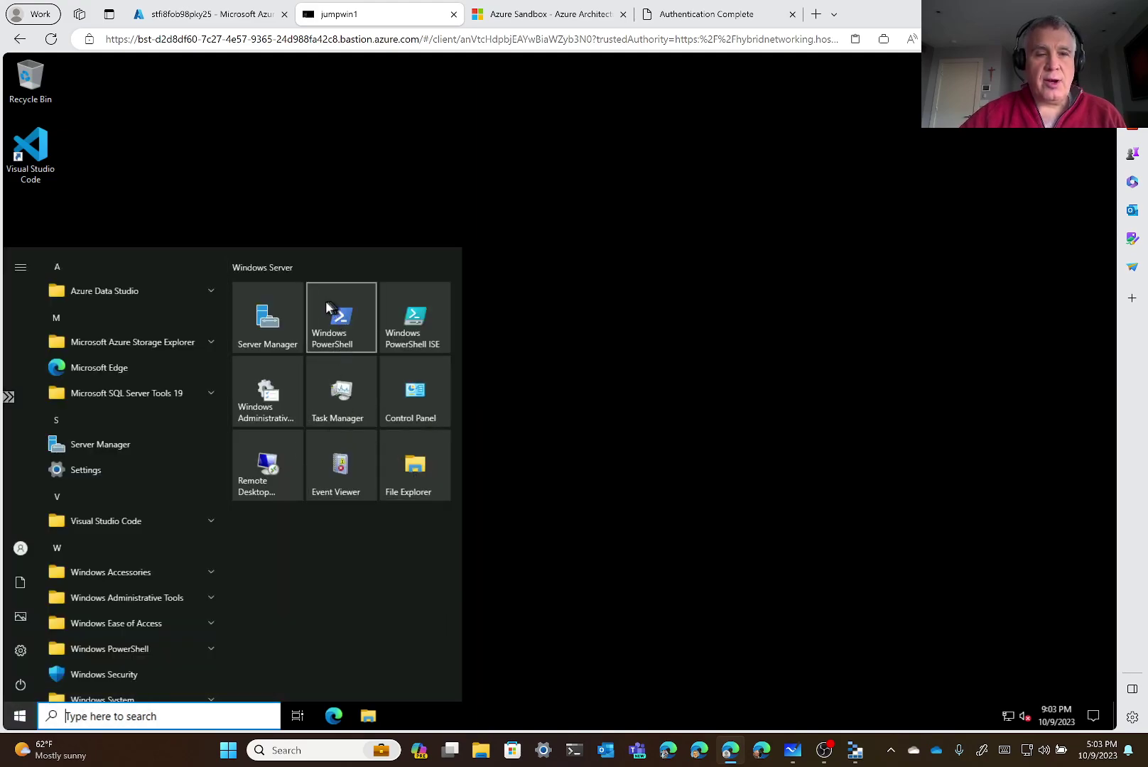
click(326, 305)
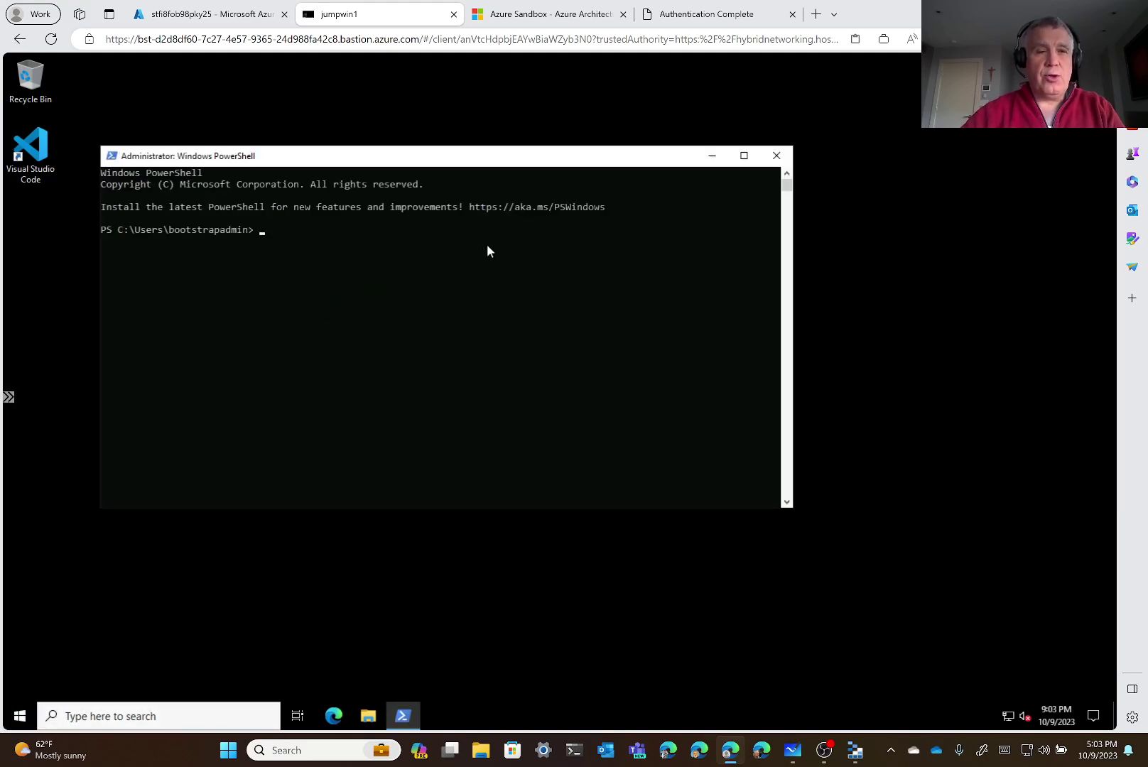
text(net use z:)
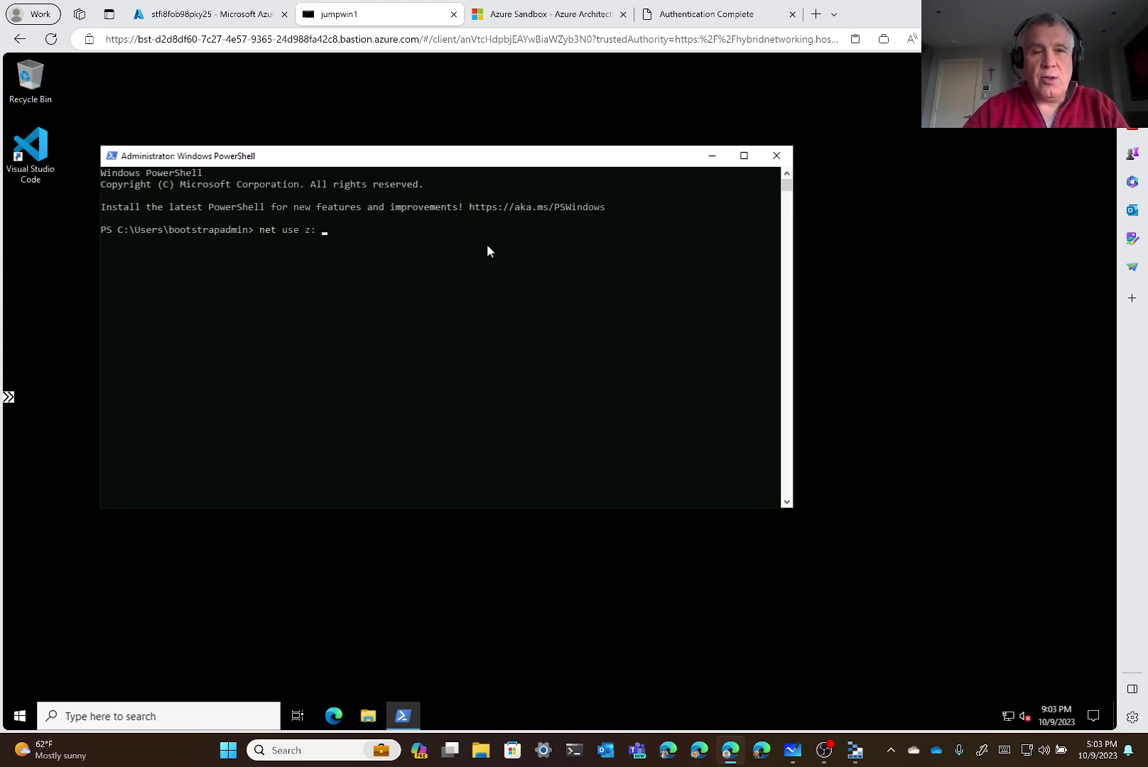
right_click(377, 226)
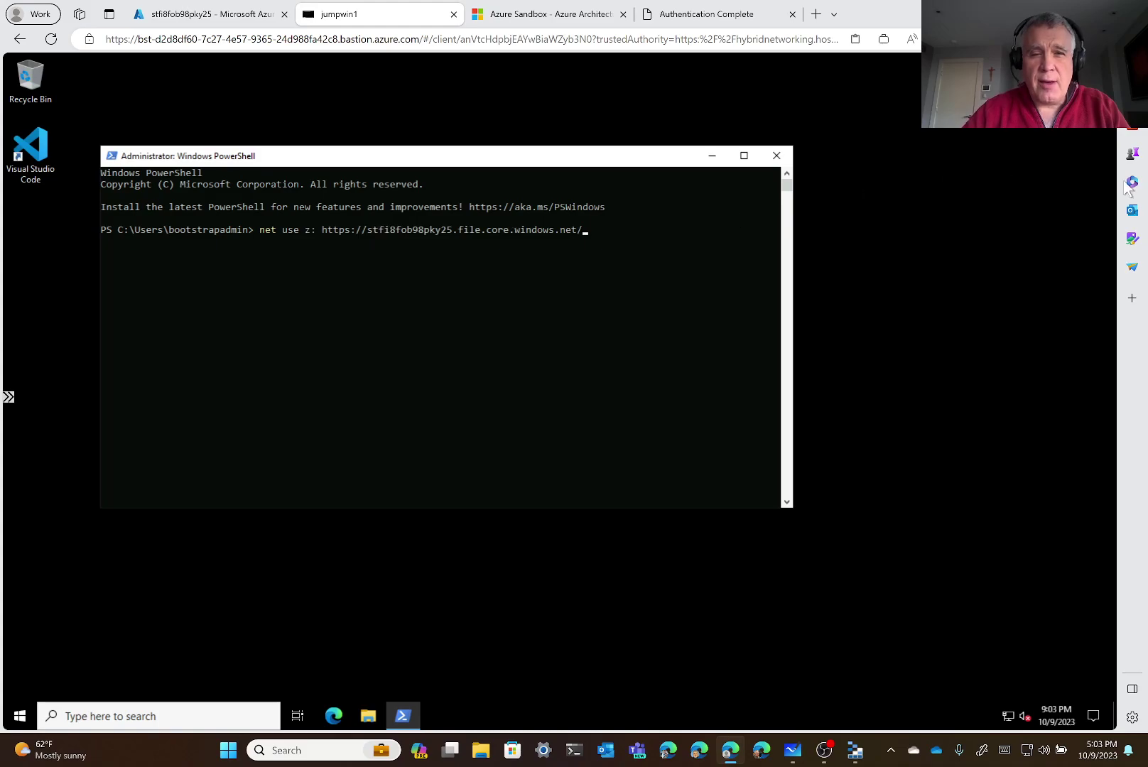
key(BackSpace)
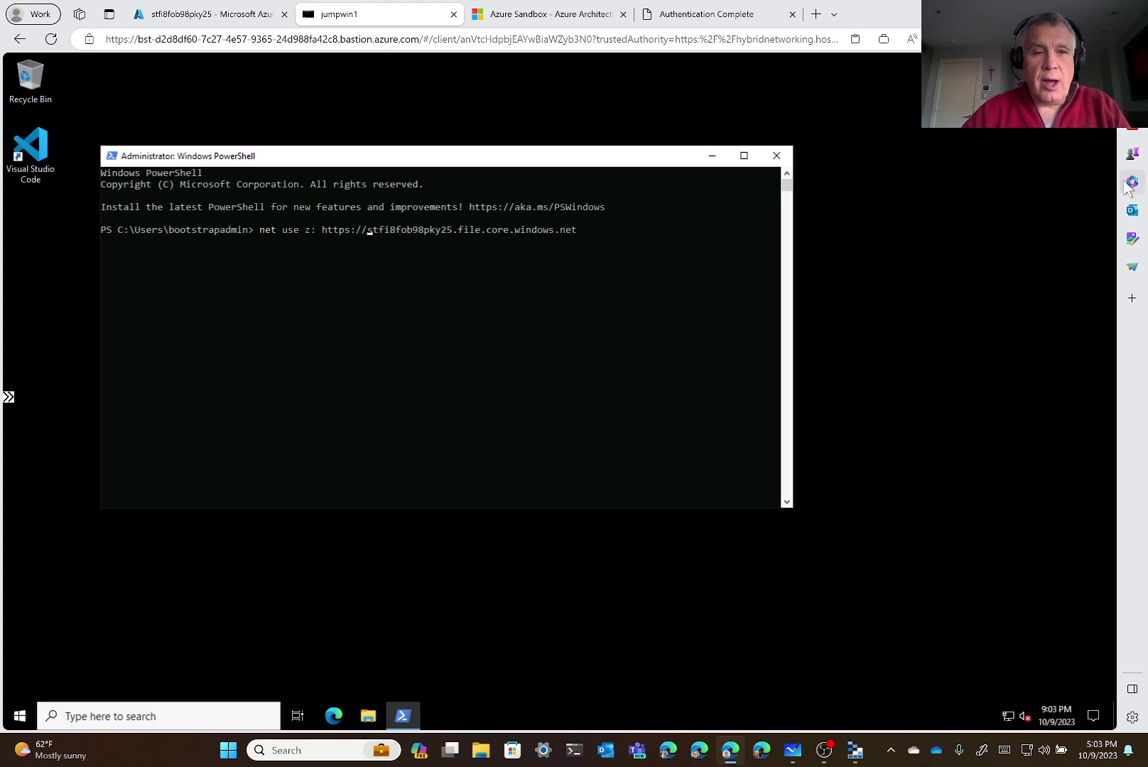
key(BackSpace)
key(BackSpace)
key(BackSpace)
key(BackSpace)
key(BackSpace)
key(BackSpace)
key(BackSpace)
key(BackSpace)
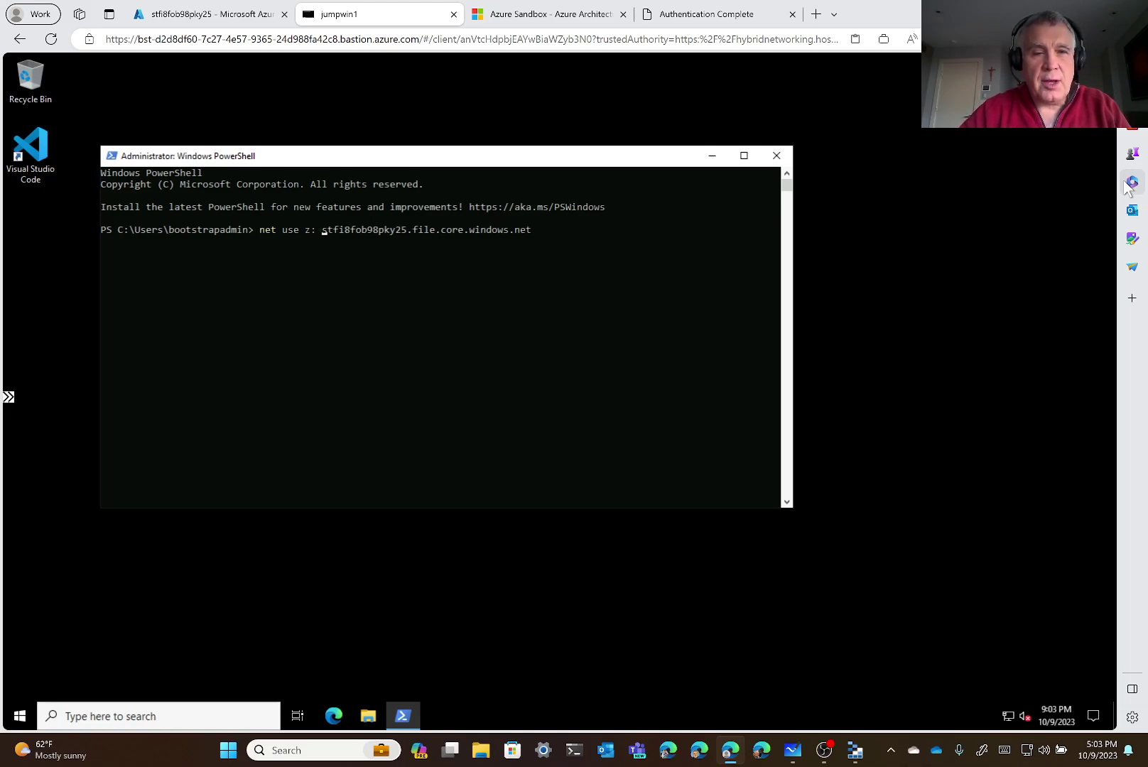
text(\\)
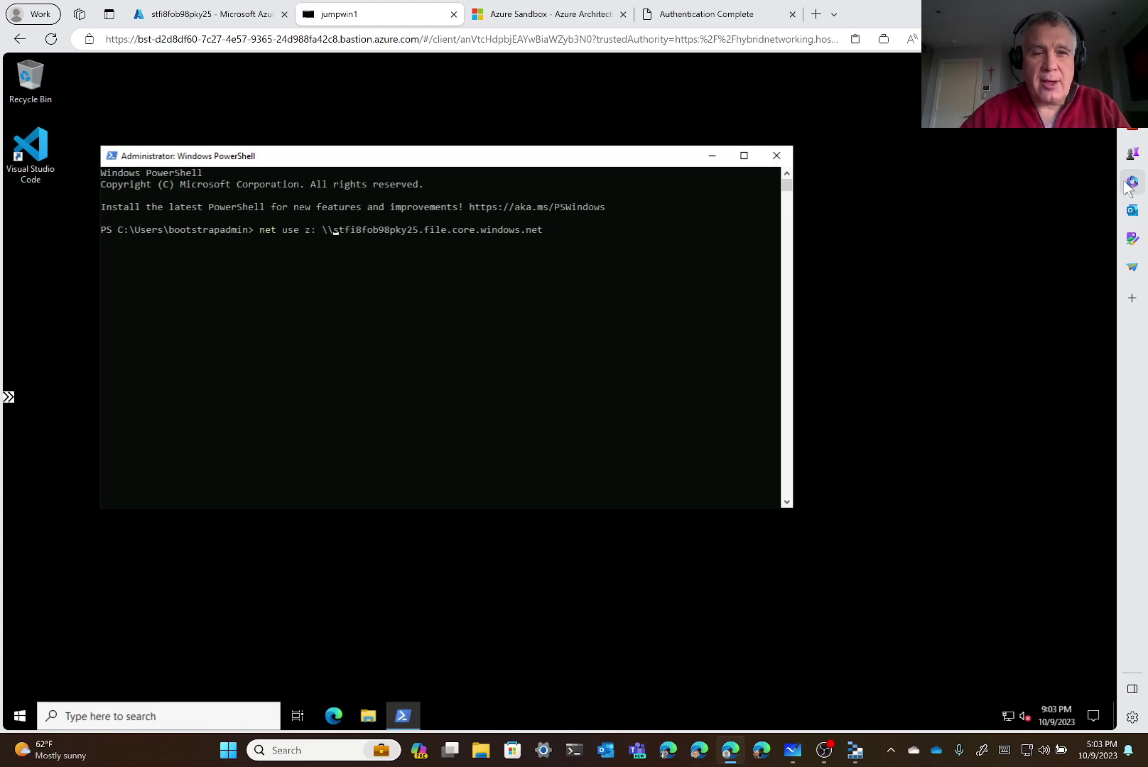
key(Right)
key(Right)
key(Right)
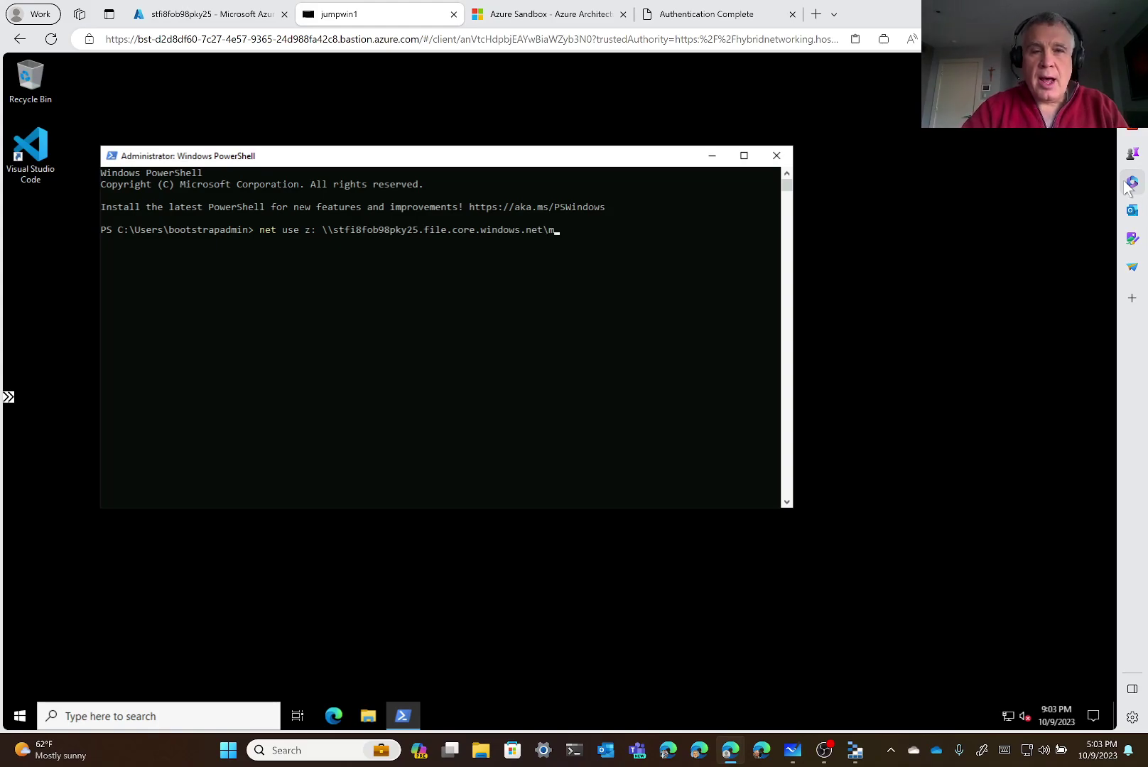
text(eshare)
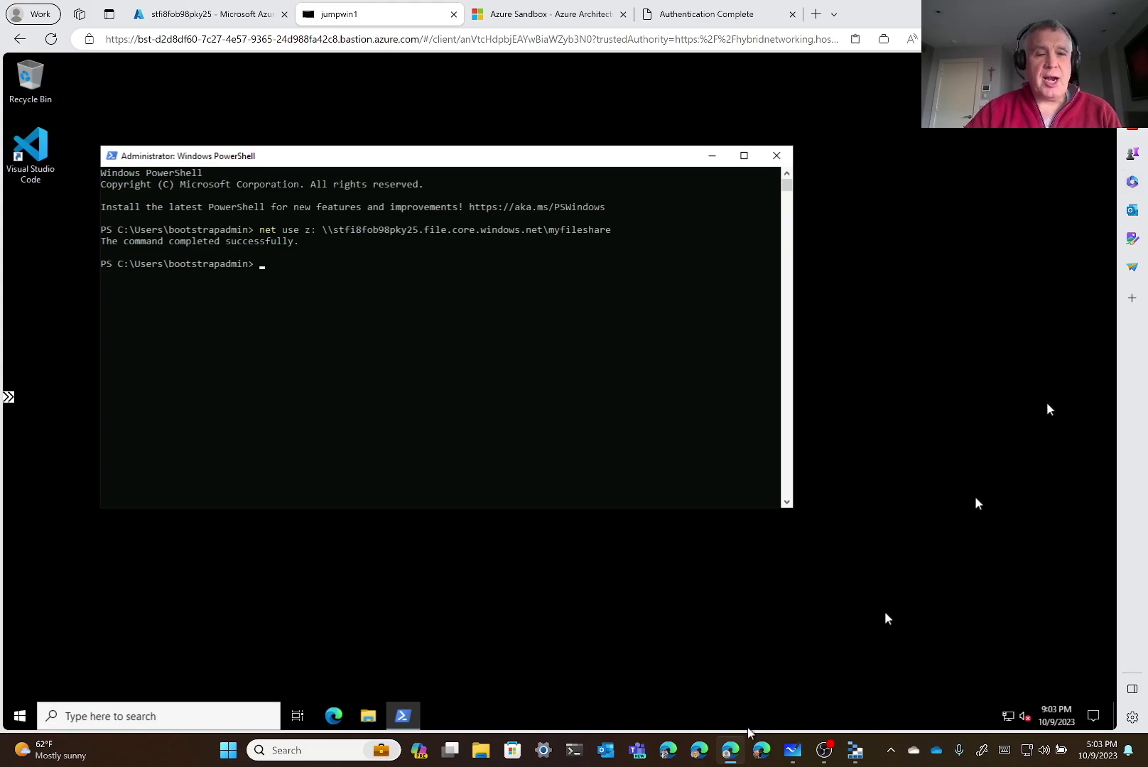
Open the mapped myfileshare (Z:) drive from This PC in File Explorer
click(367, 716)
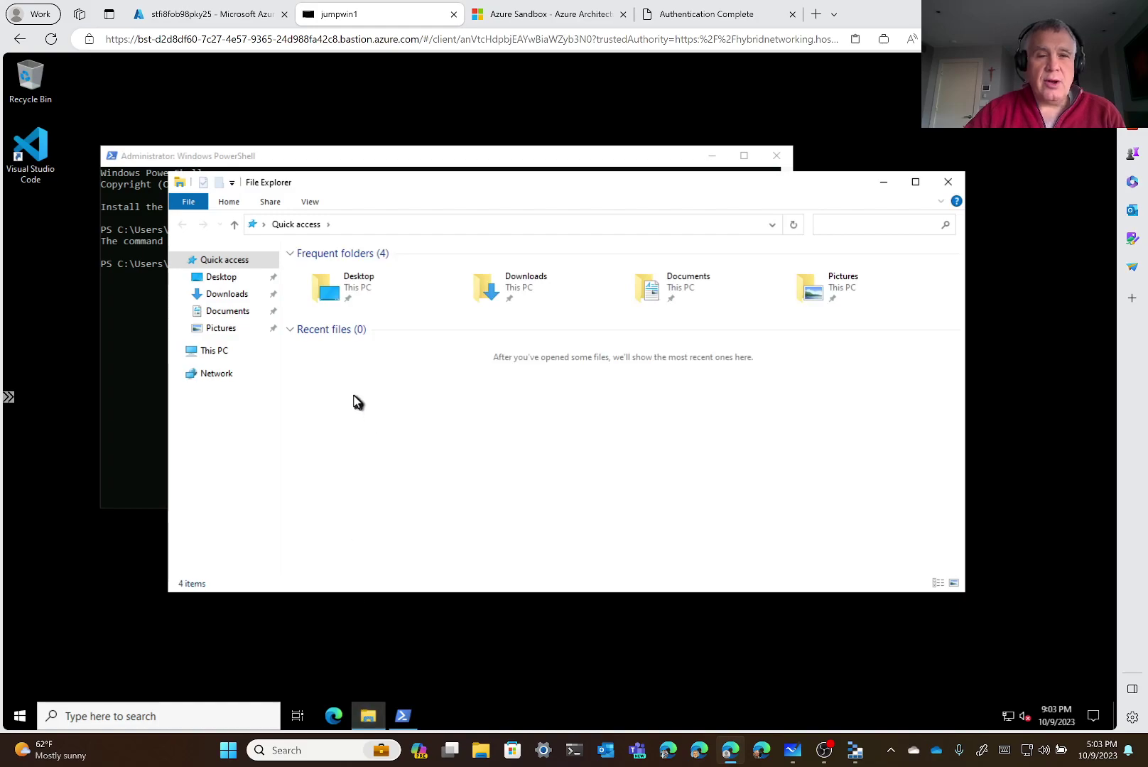
double_click(805, 284)
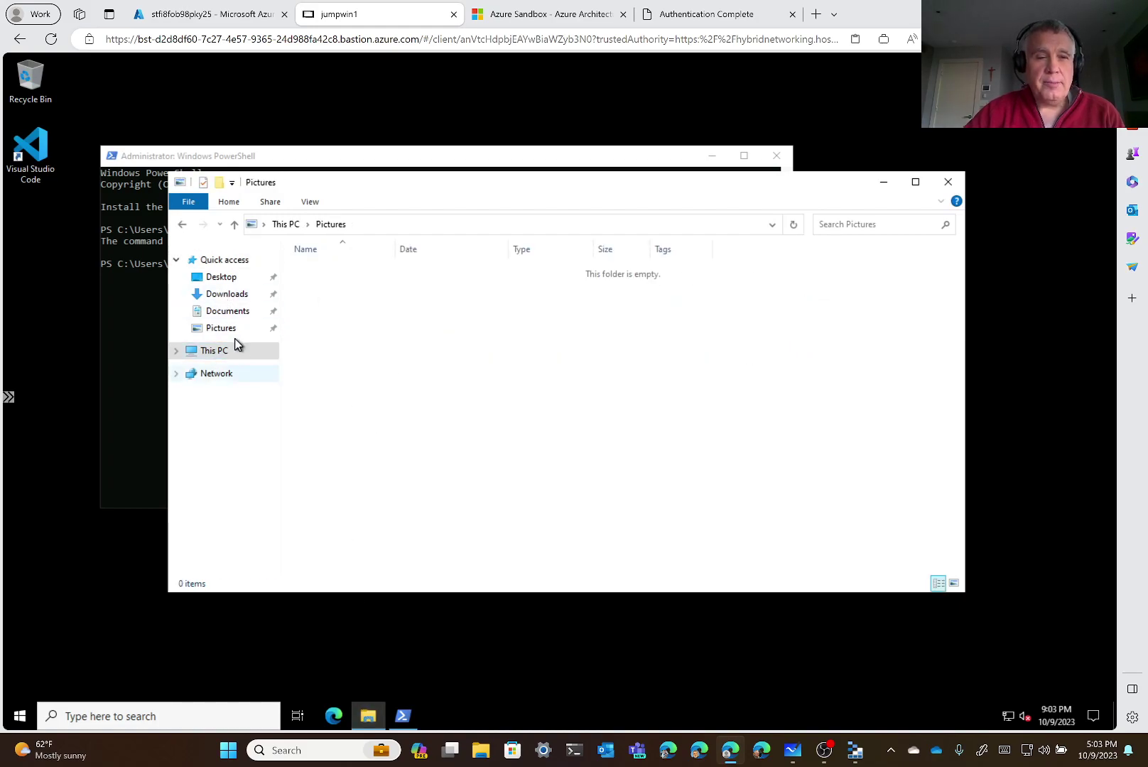
click(222, 352)
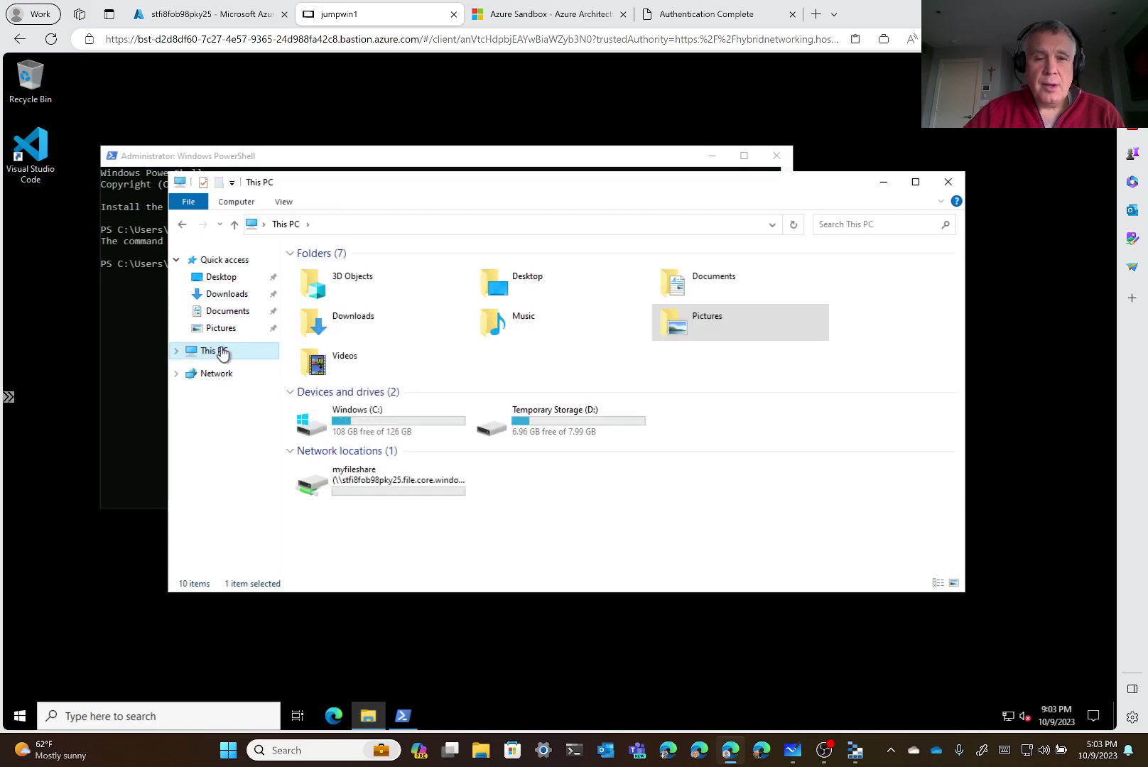
double_click(361, 479)
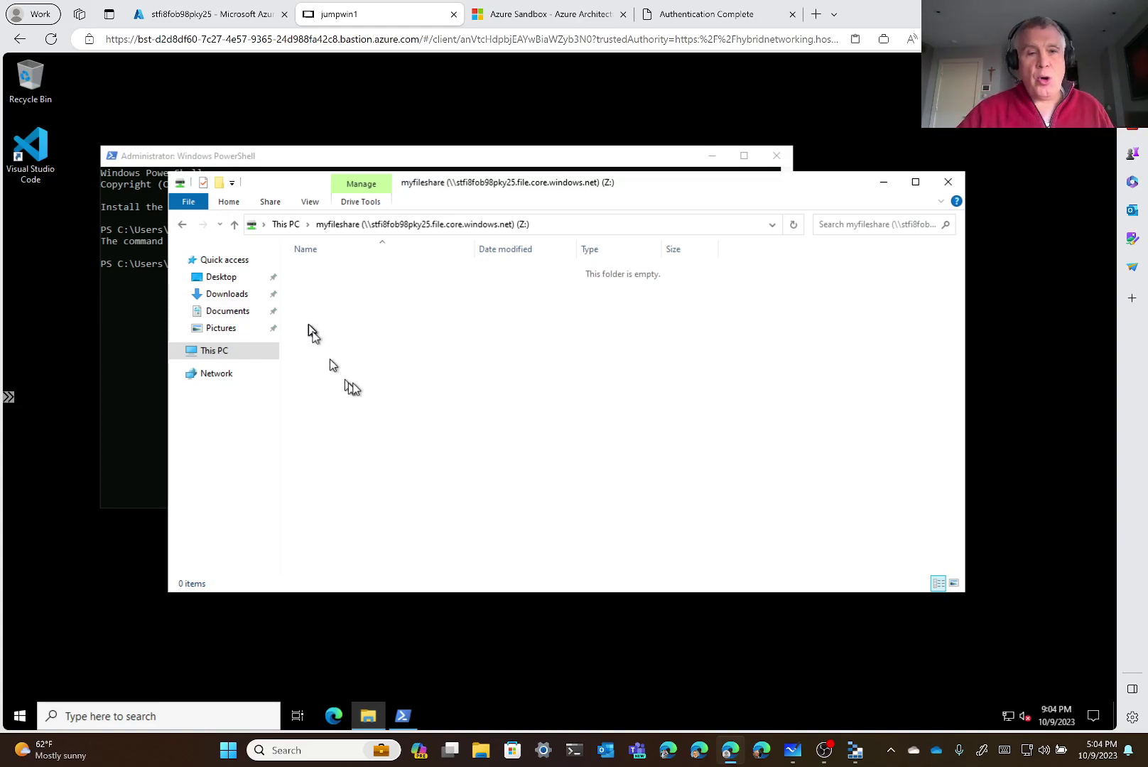
Create a new folder named testfolder in the share
right_click(368, 296)
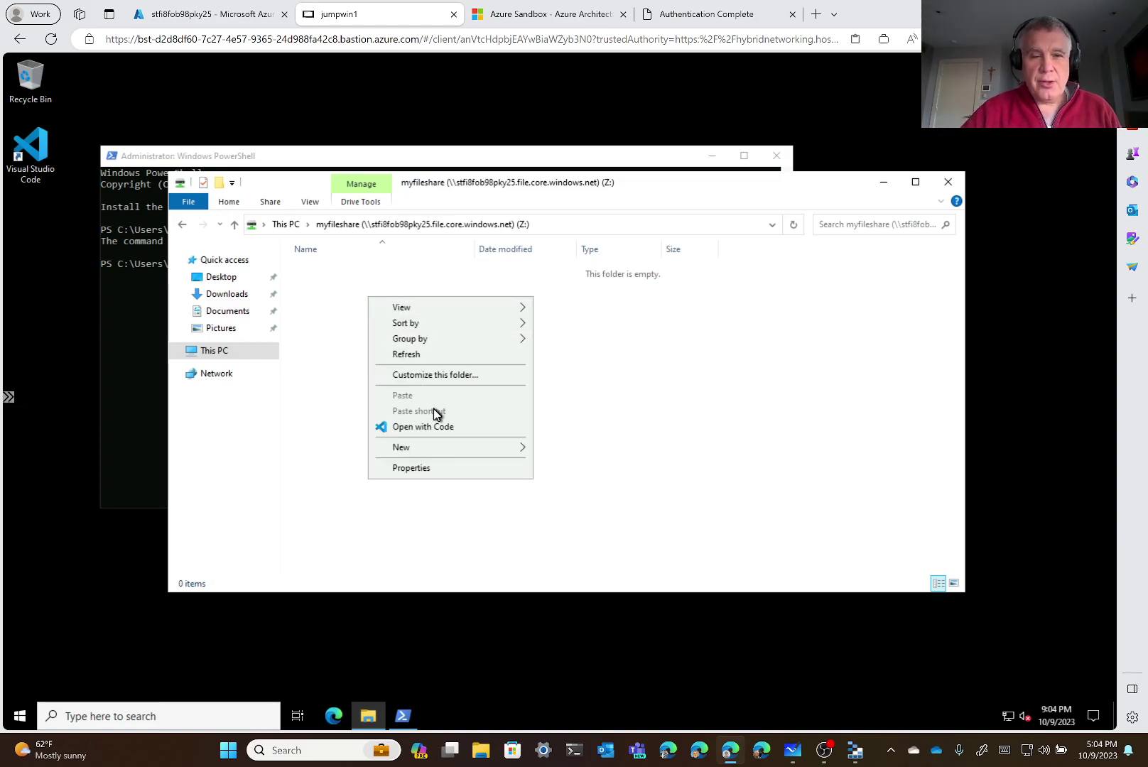
mouse_move(430, 449)
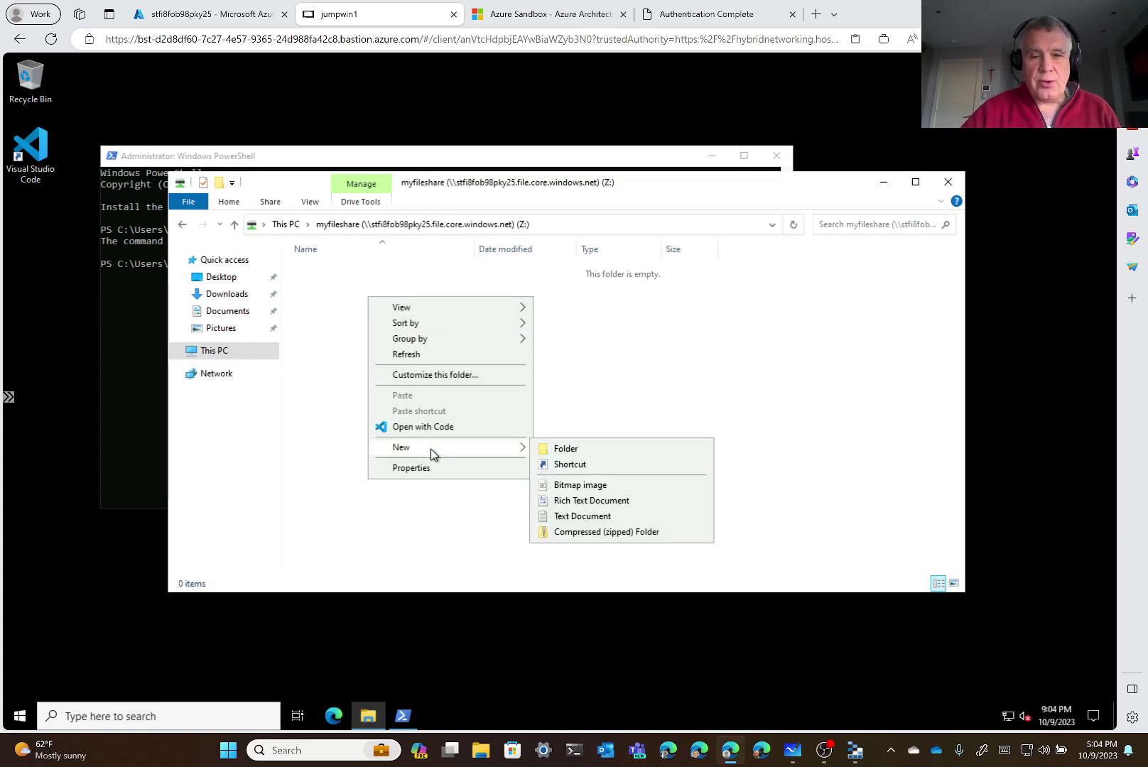
click(587, 450)
text(te)
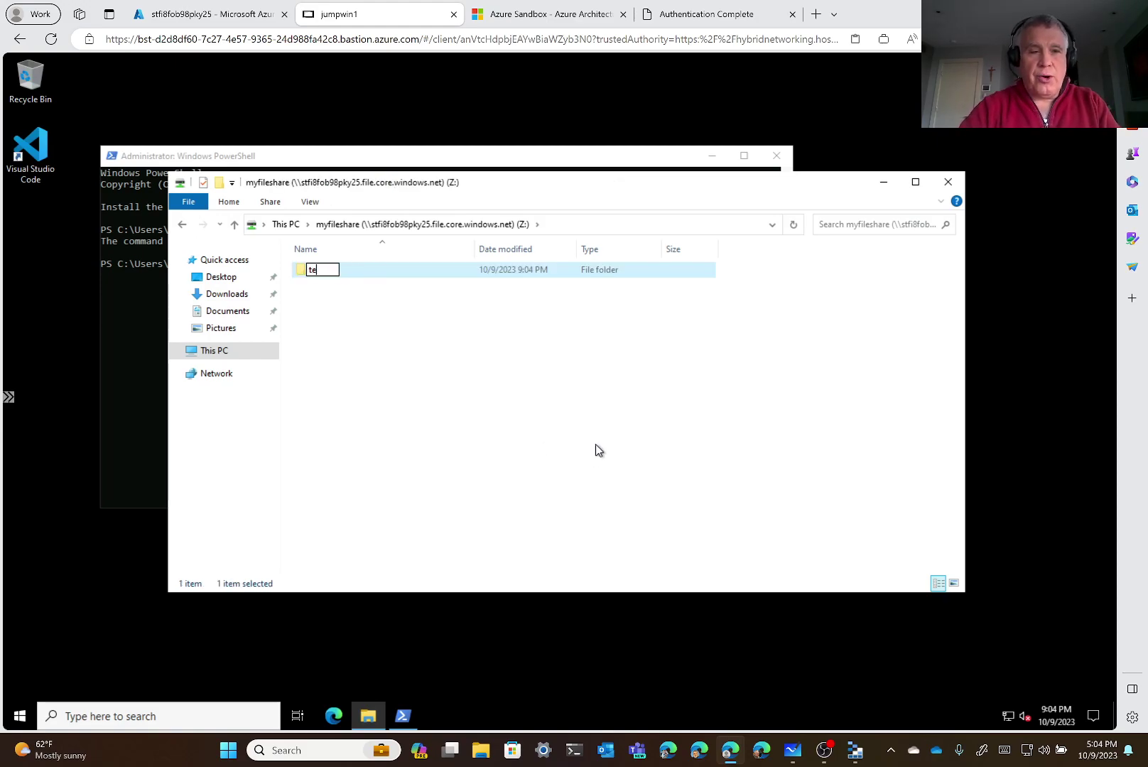
text(stfolder)
key(Return)
Inside testfolder, create helloworld.txt, open it and type Howdy!
double_click(327, 270)
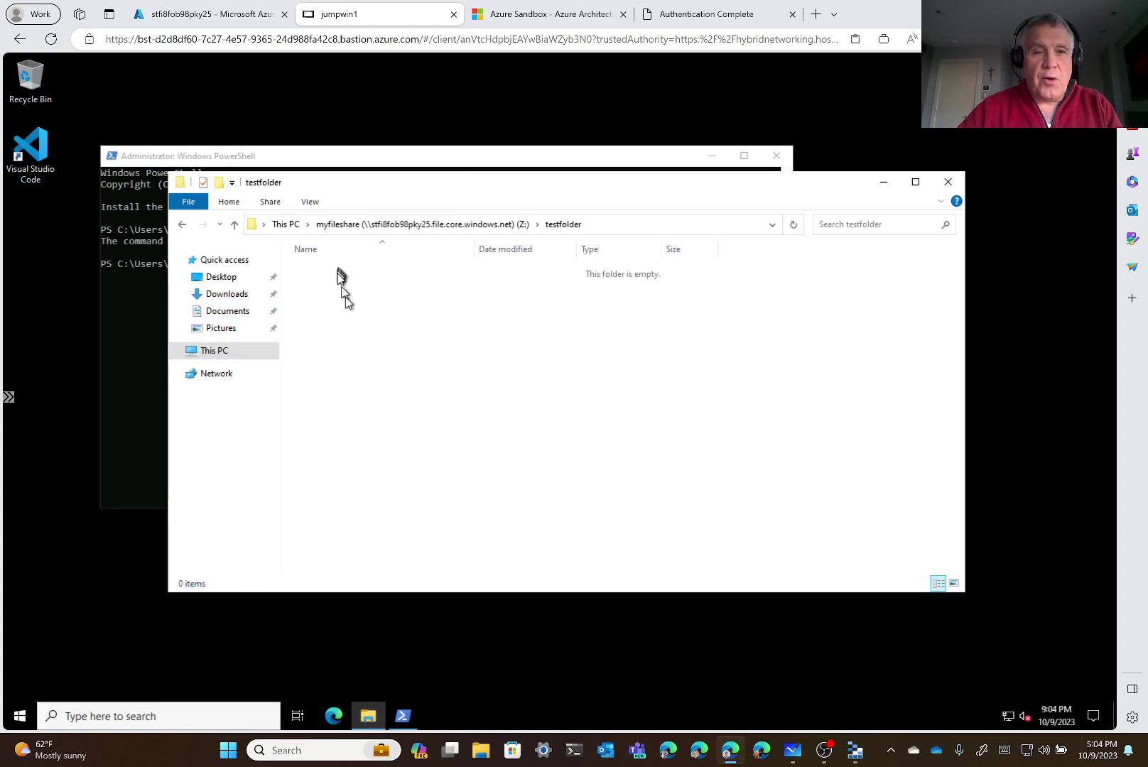
right_click(352, 317)
mouse_move(449, 489)
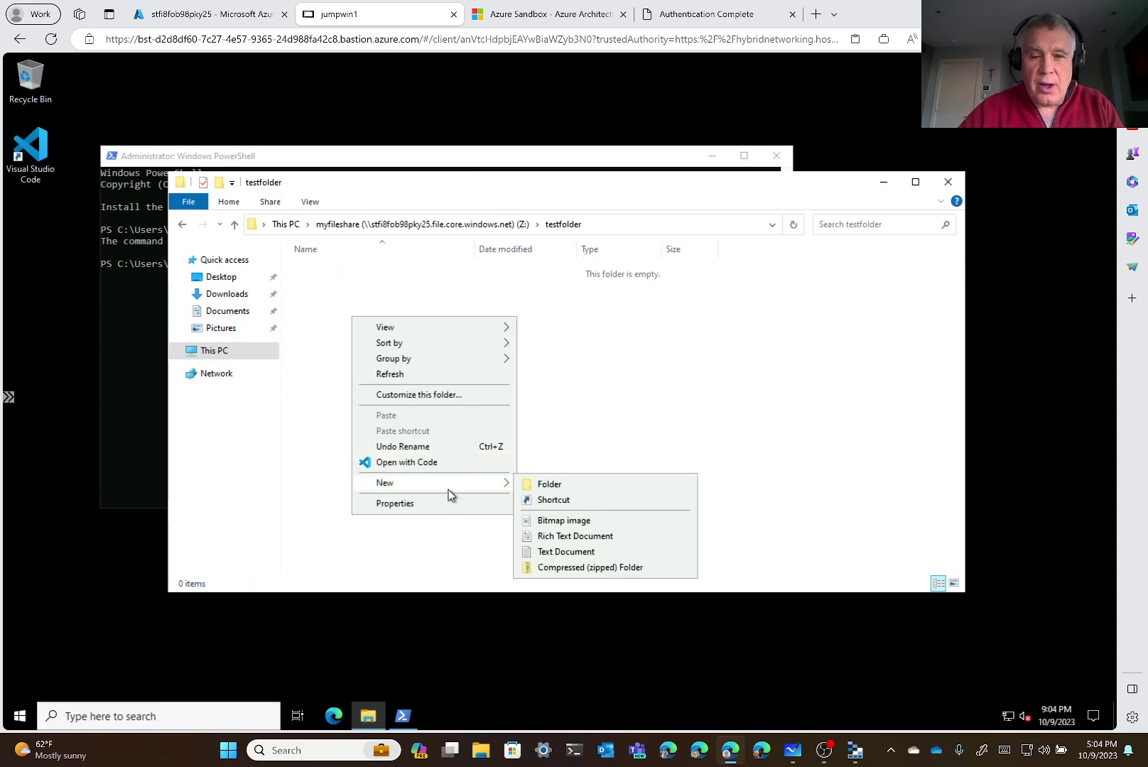
click(582, 552)
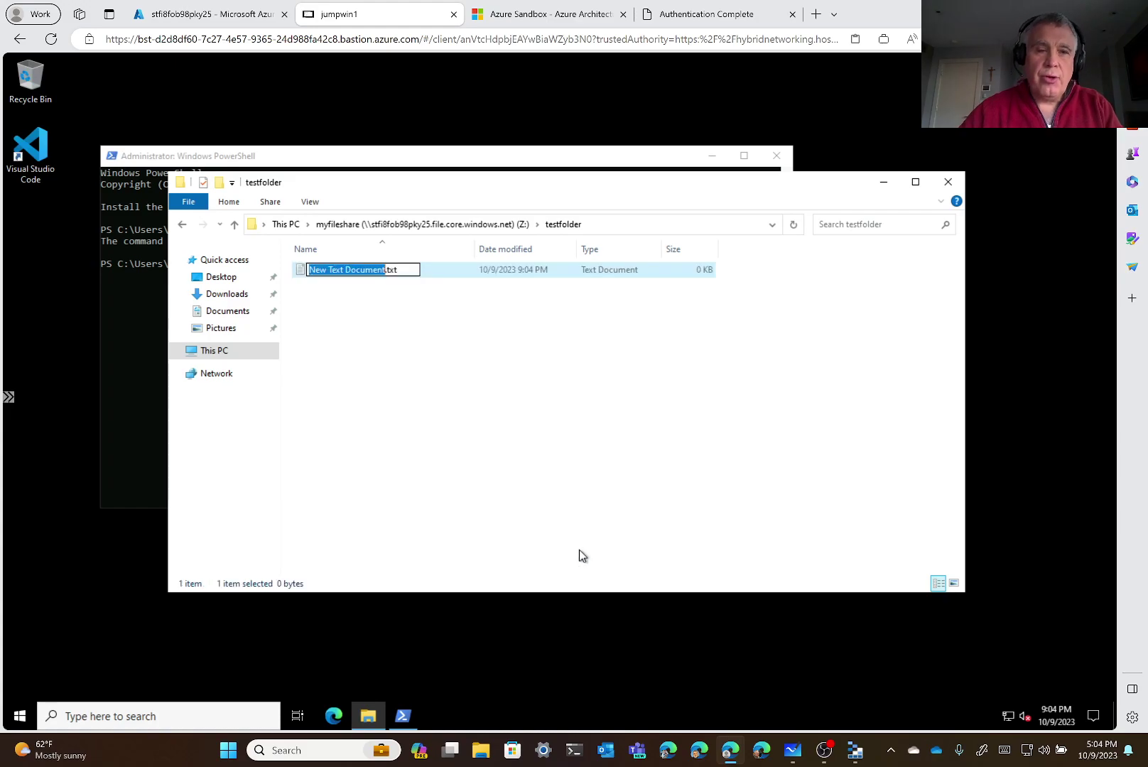
text(hello)
text(world)
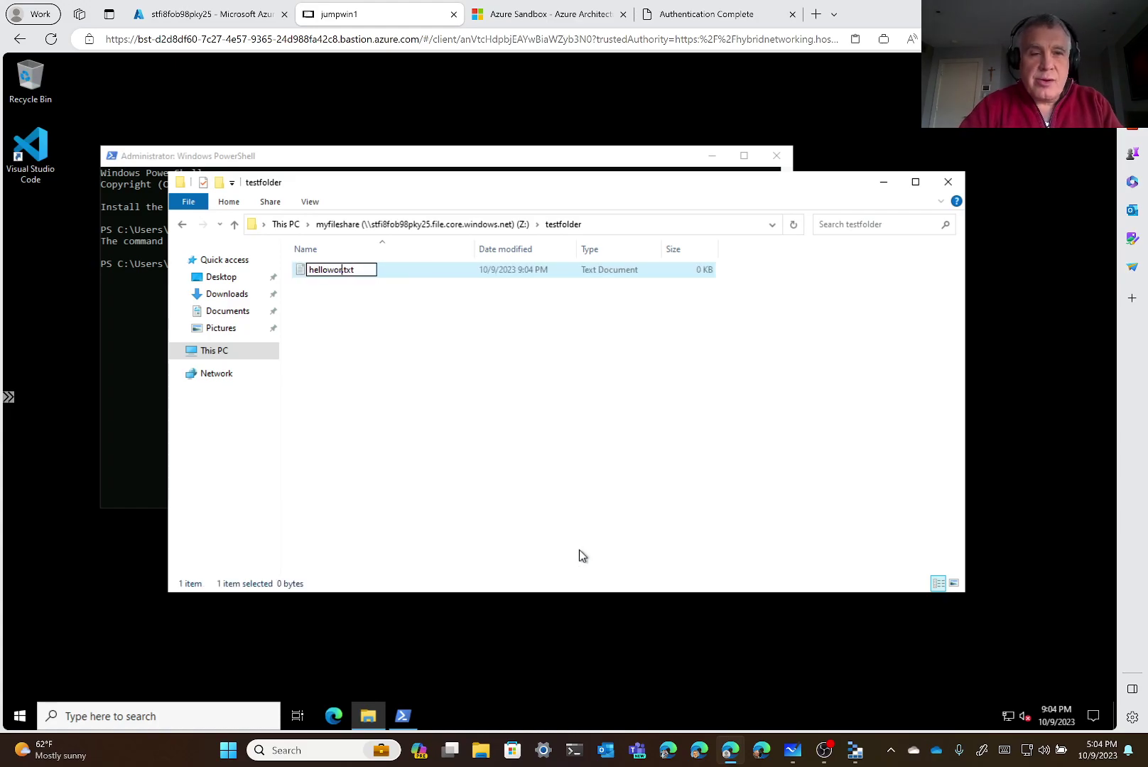
key(Return)
double_click(364, 272)
text(Howdy!)
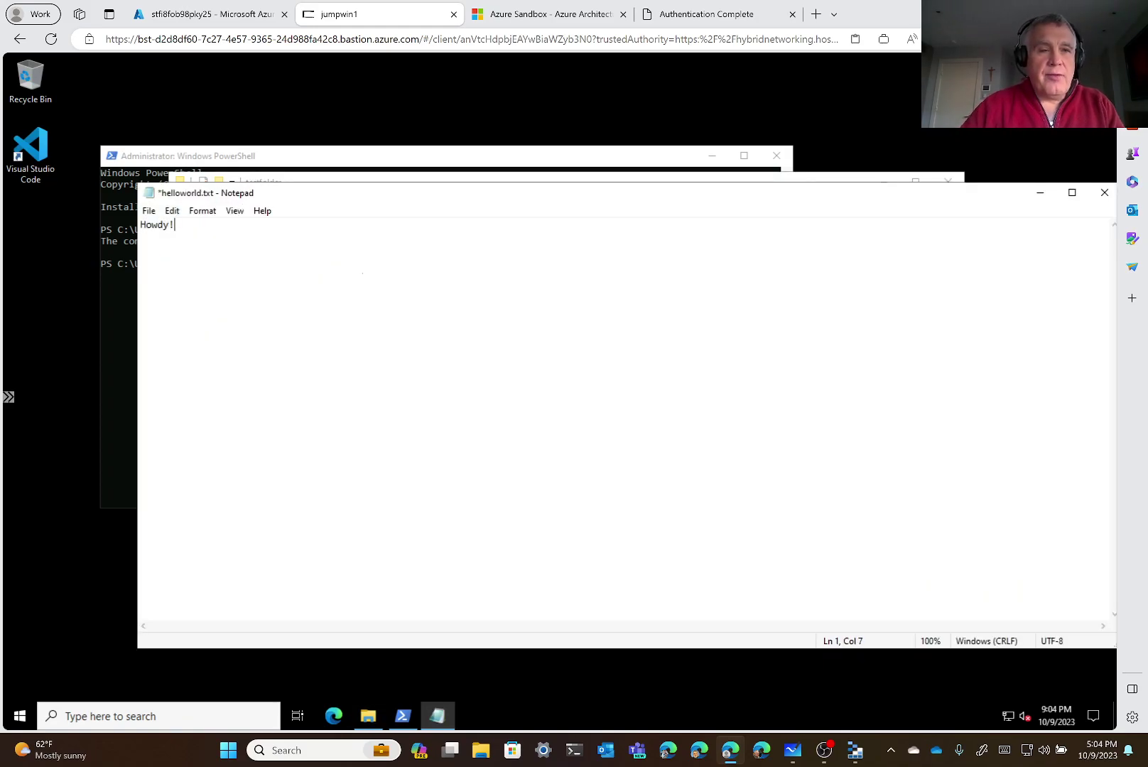
Save helloworld.txt, close Notepad, and bring the testfolder window back to the front
click(149, 211)
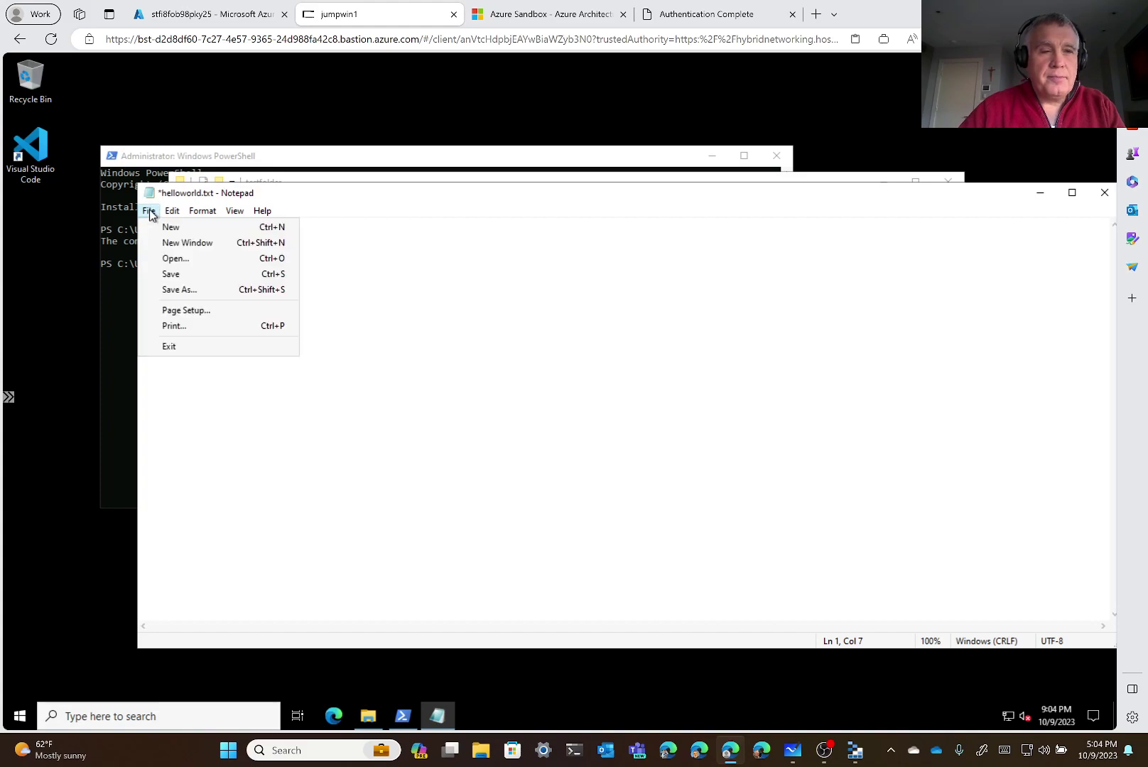
click(170, 275)
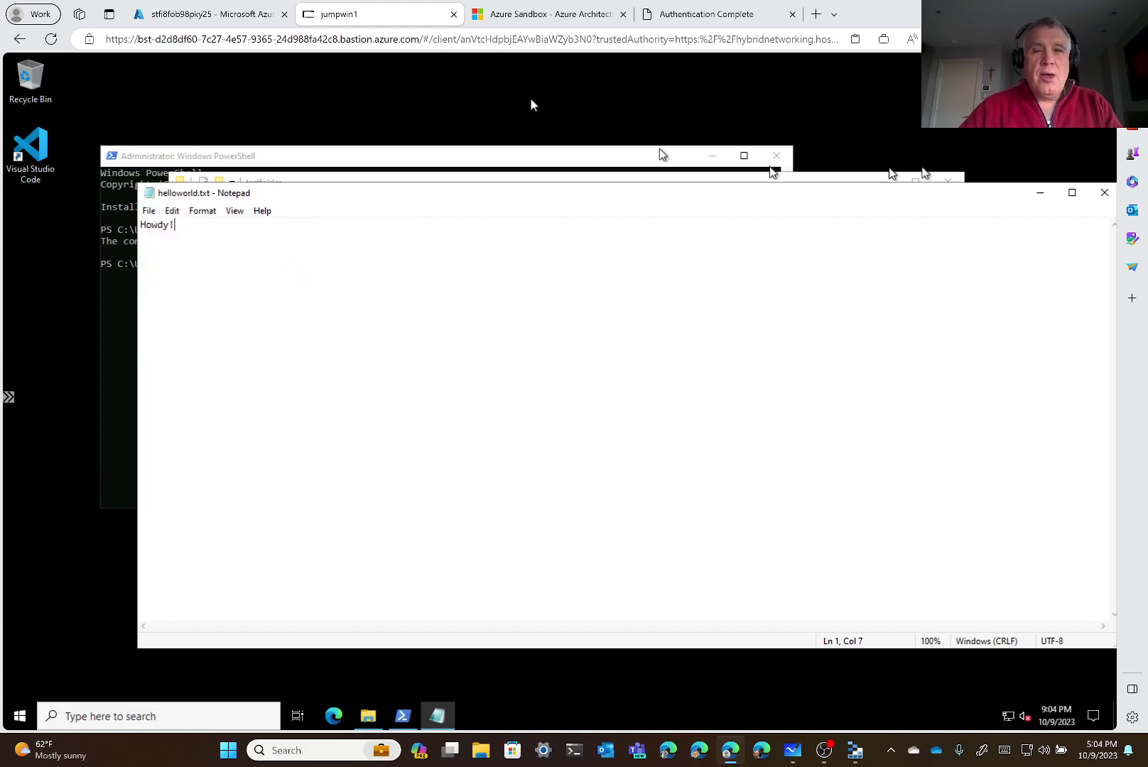
drag(915, 202, 688, 249)
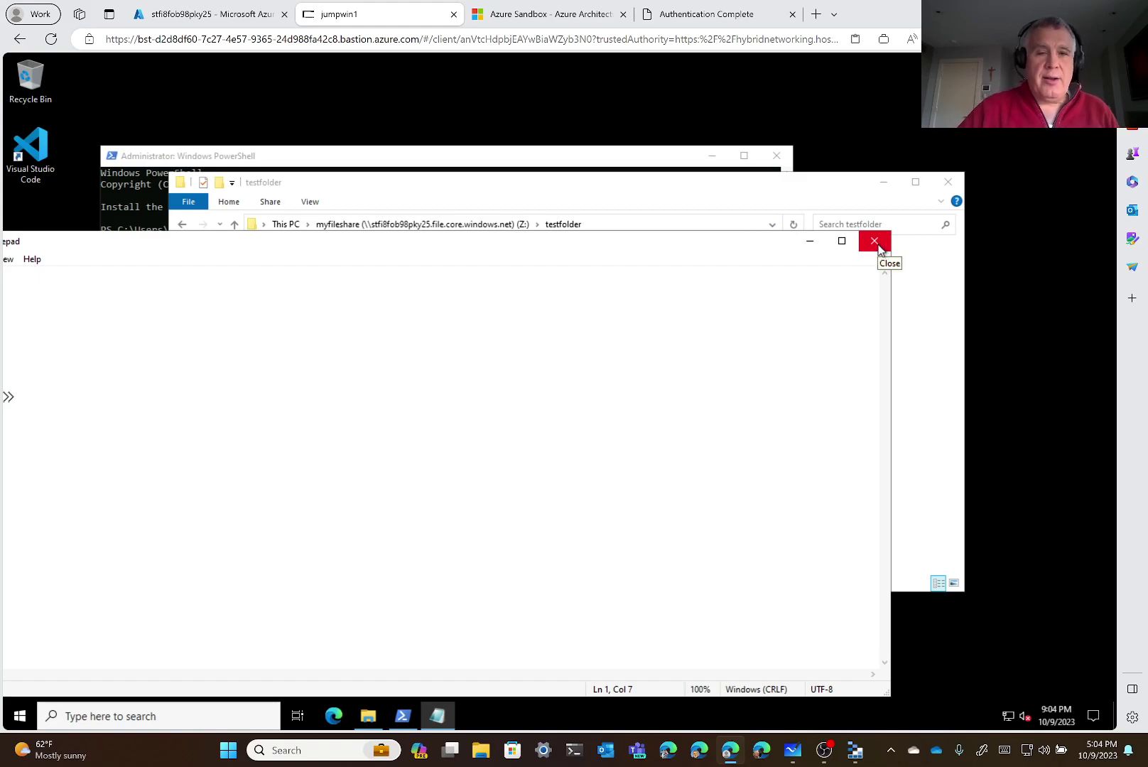
click(875, 242)
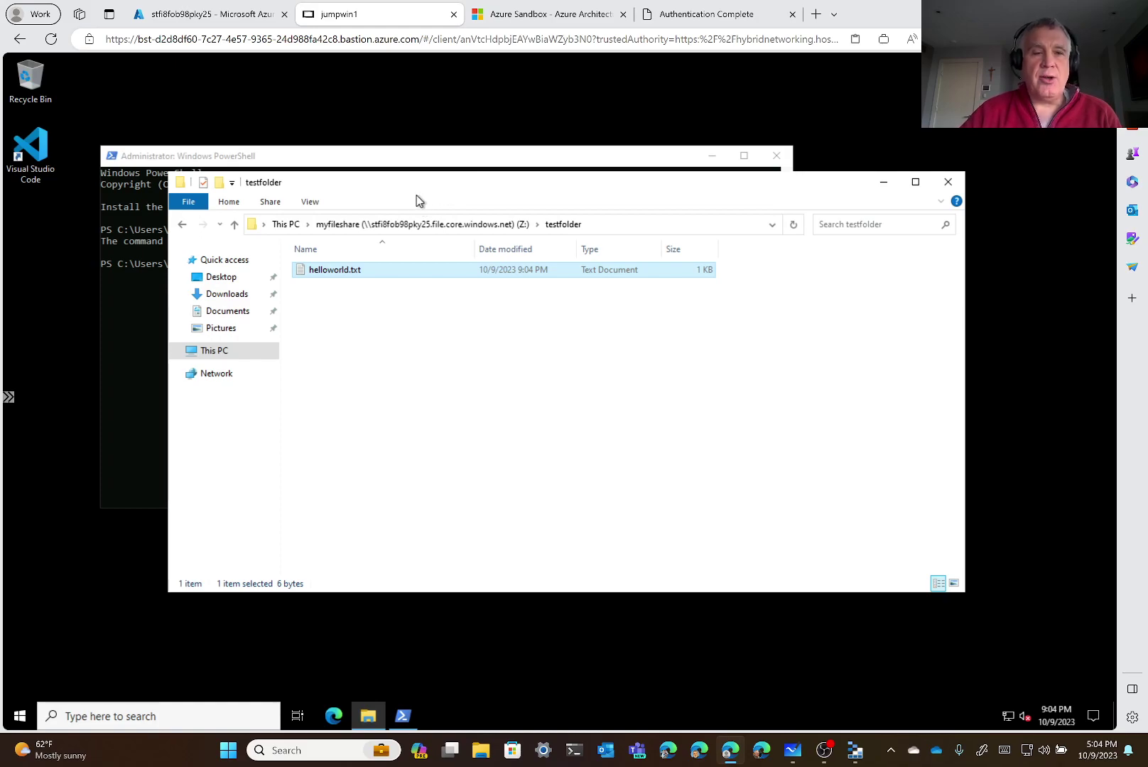
click(277, 156)
click(917, 384)
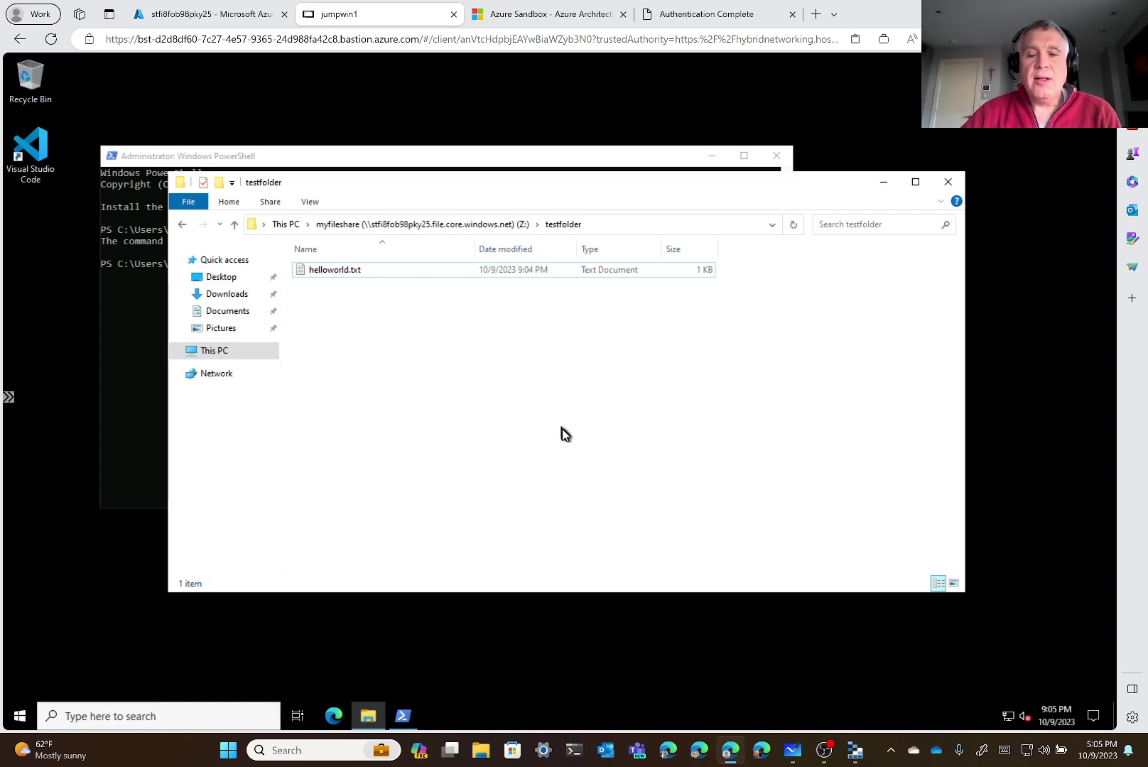
In Azure Storage Explorer, choose Get Shared Access Signature for the myfileshare file share
mouse_move(853, 761)
click(855, 756)
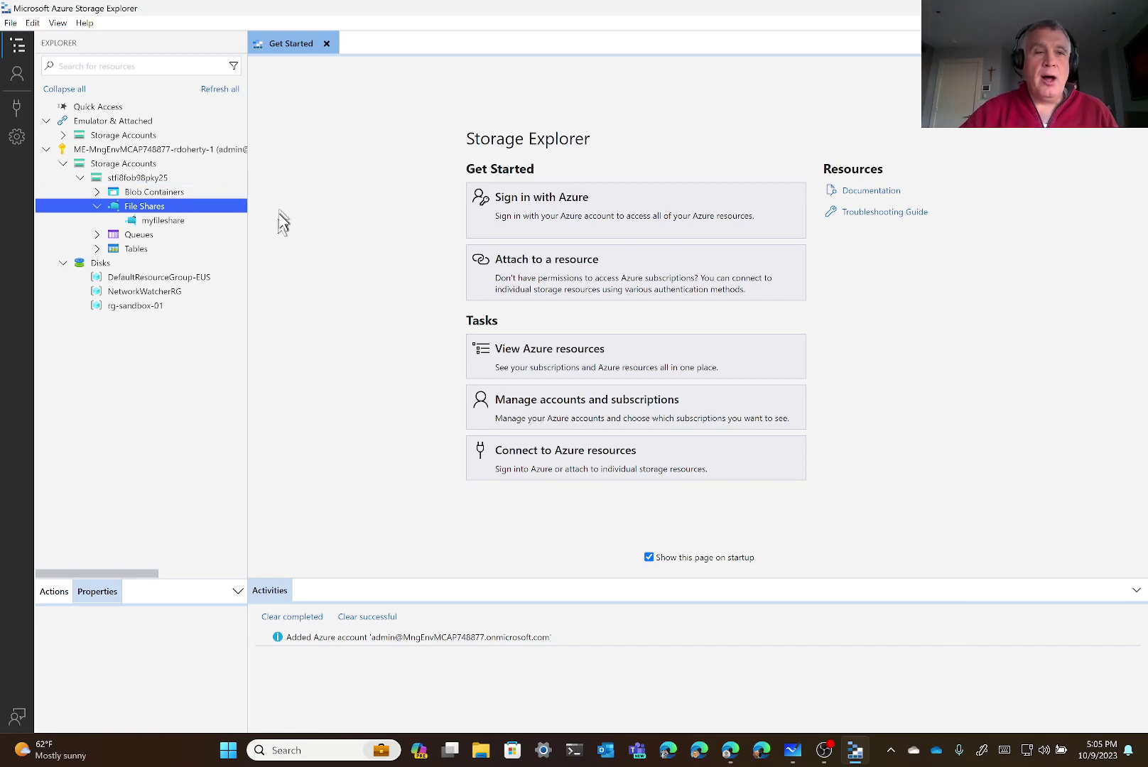
right_click(169, 221)
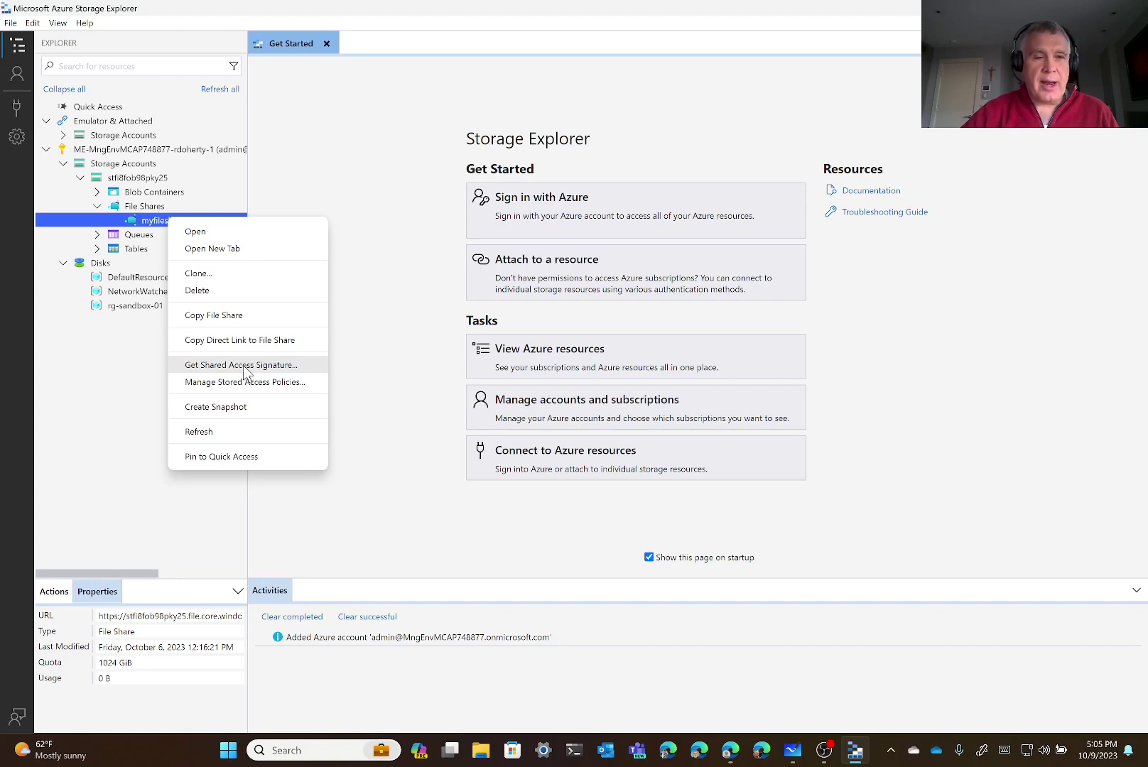
click(244, 365)
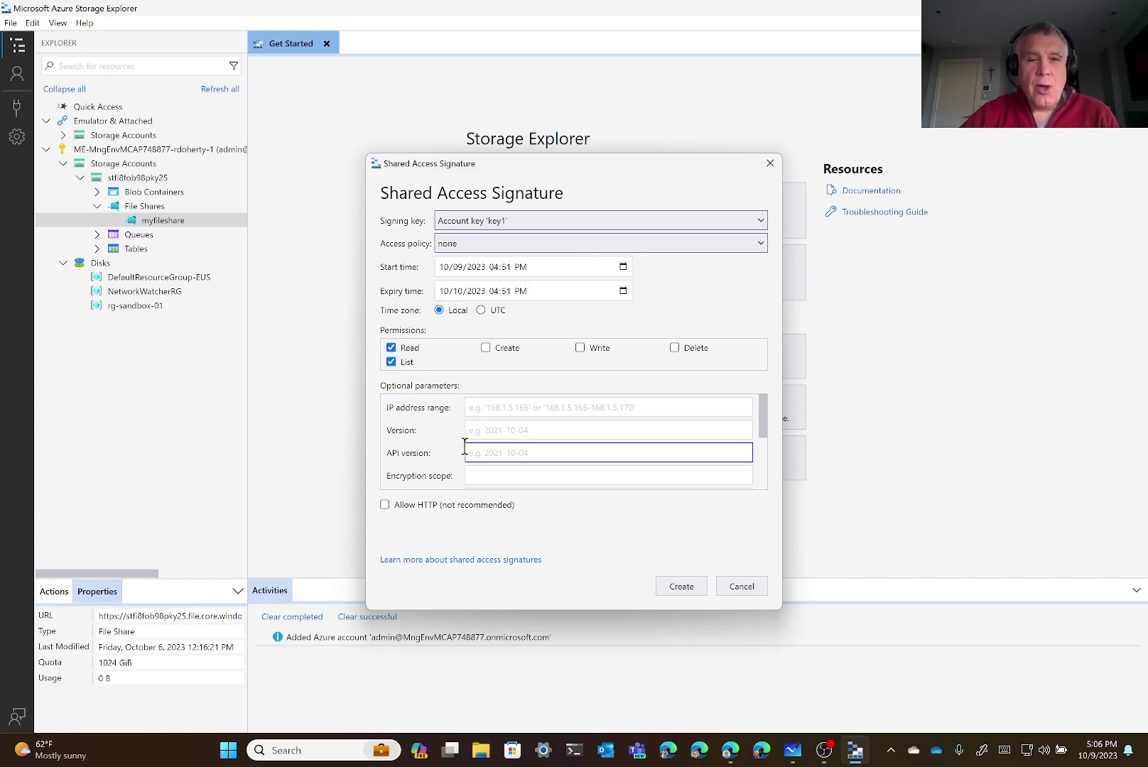
Add Create and Write permissions to the myfileshare signature alongside Read and List
click(487, 350)
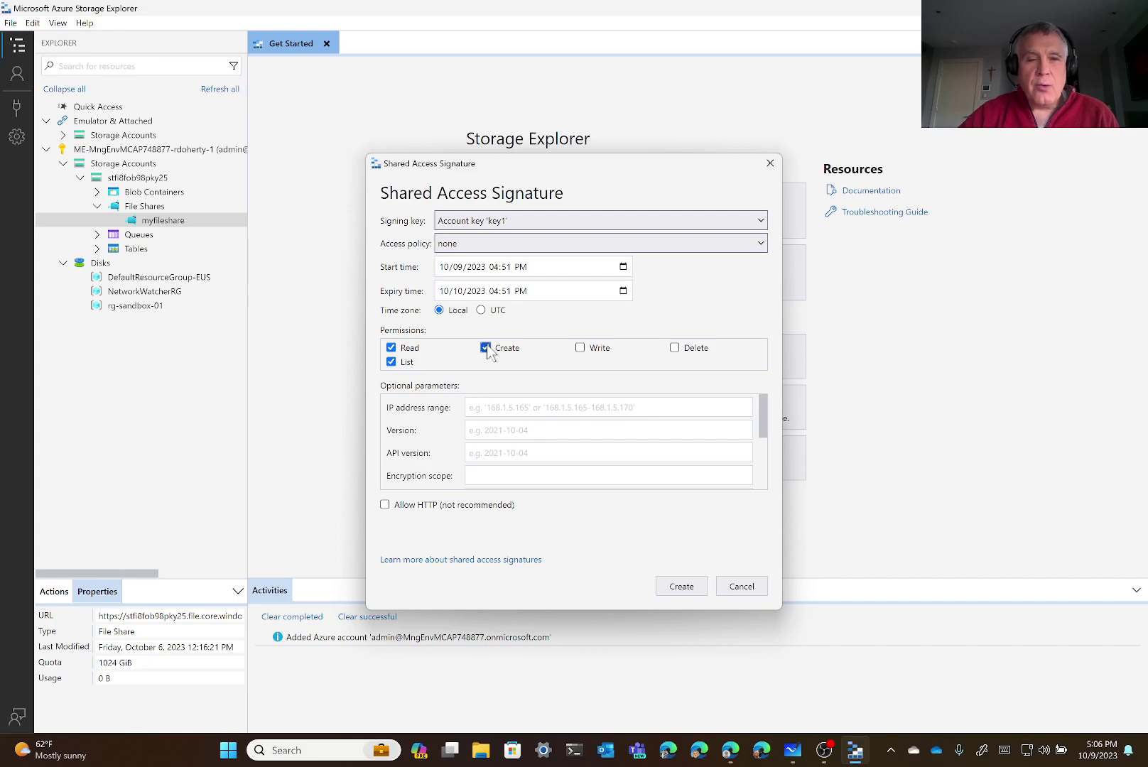
click(580, 348)
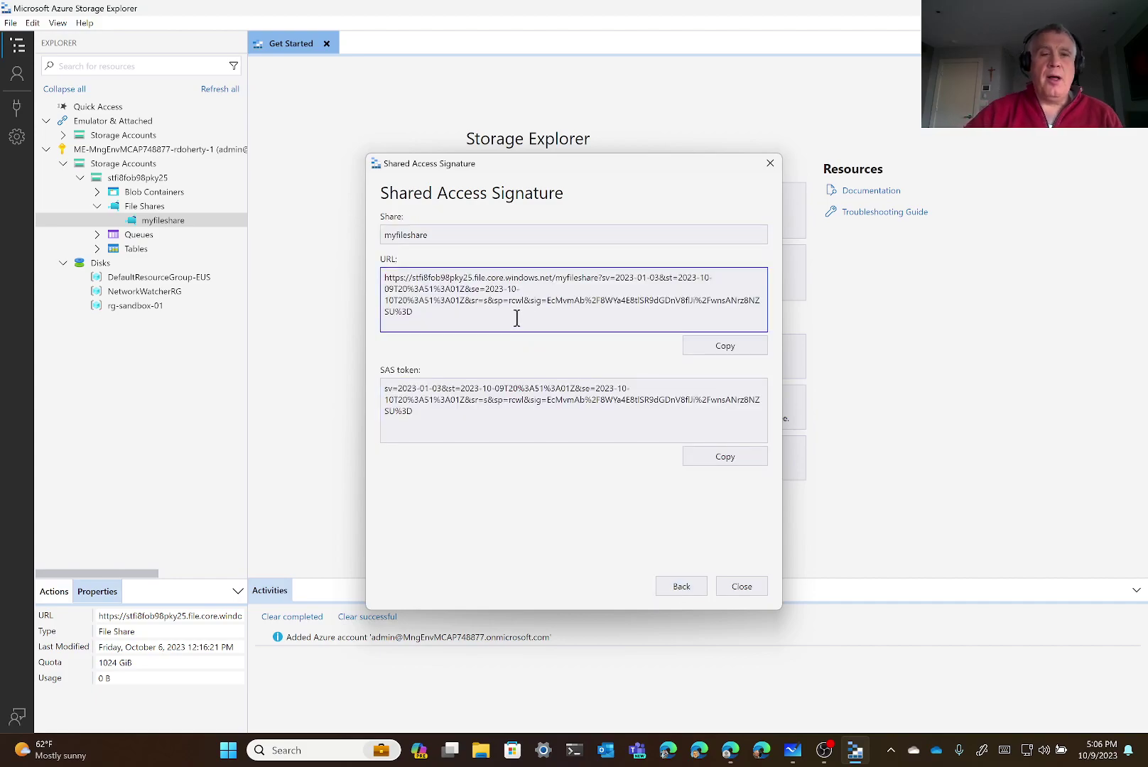
Copy the signed myfileshare SAS URL and switch to the Azure Files Demo whiteboard
click(477, 415)
key(ctrl+a)
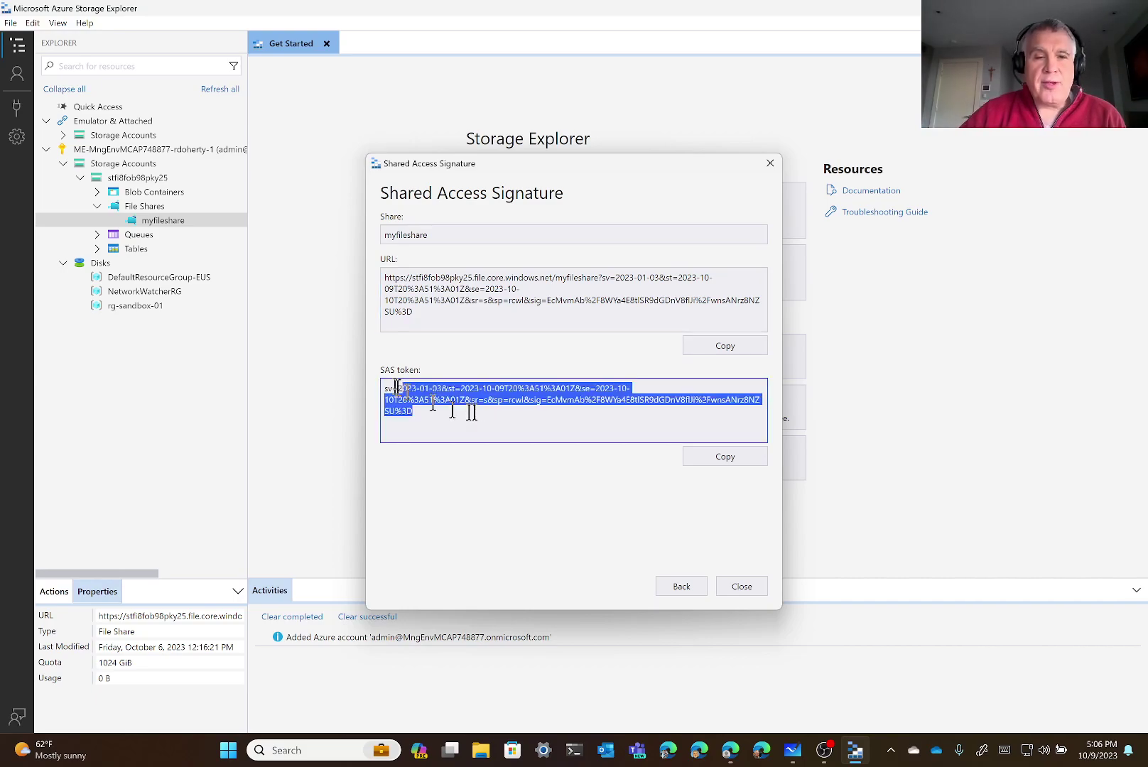
click(452, 291)
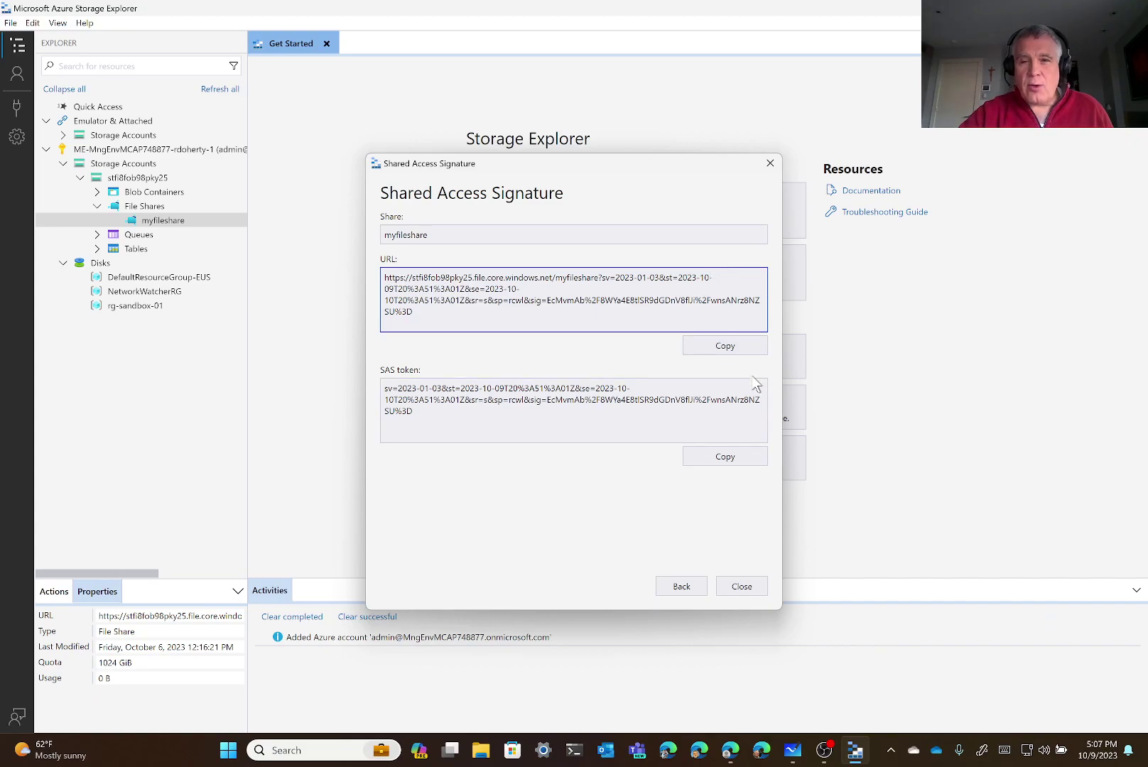
click(742, 359)
mouse_move(824, 759)
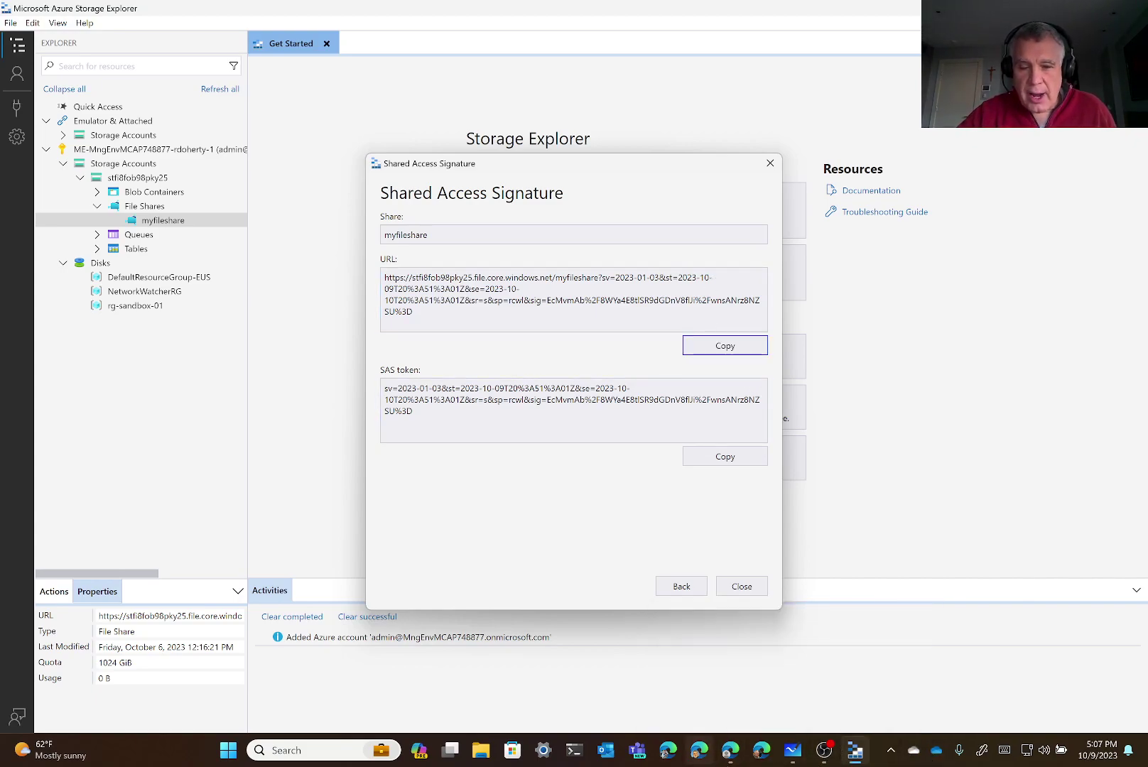
click(793, 750)
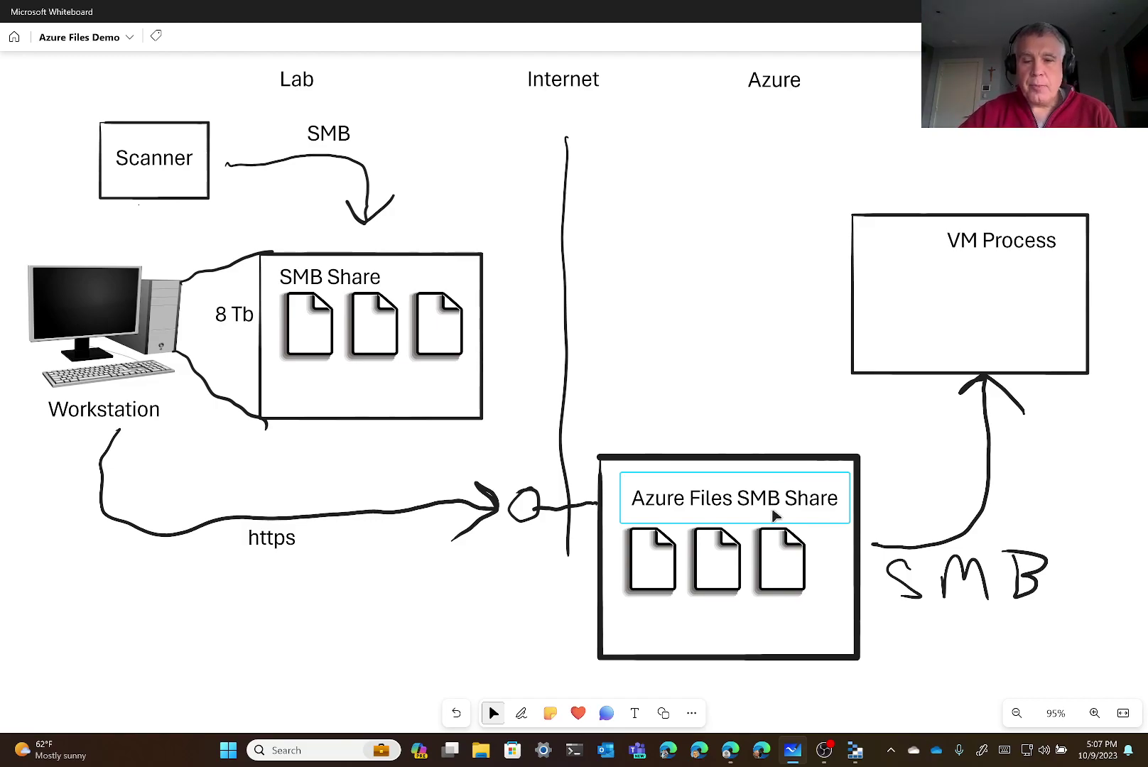
Return from the whiteboard to Storage Explorer's Shared Access Signature dialog
click(856, 752)
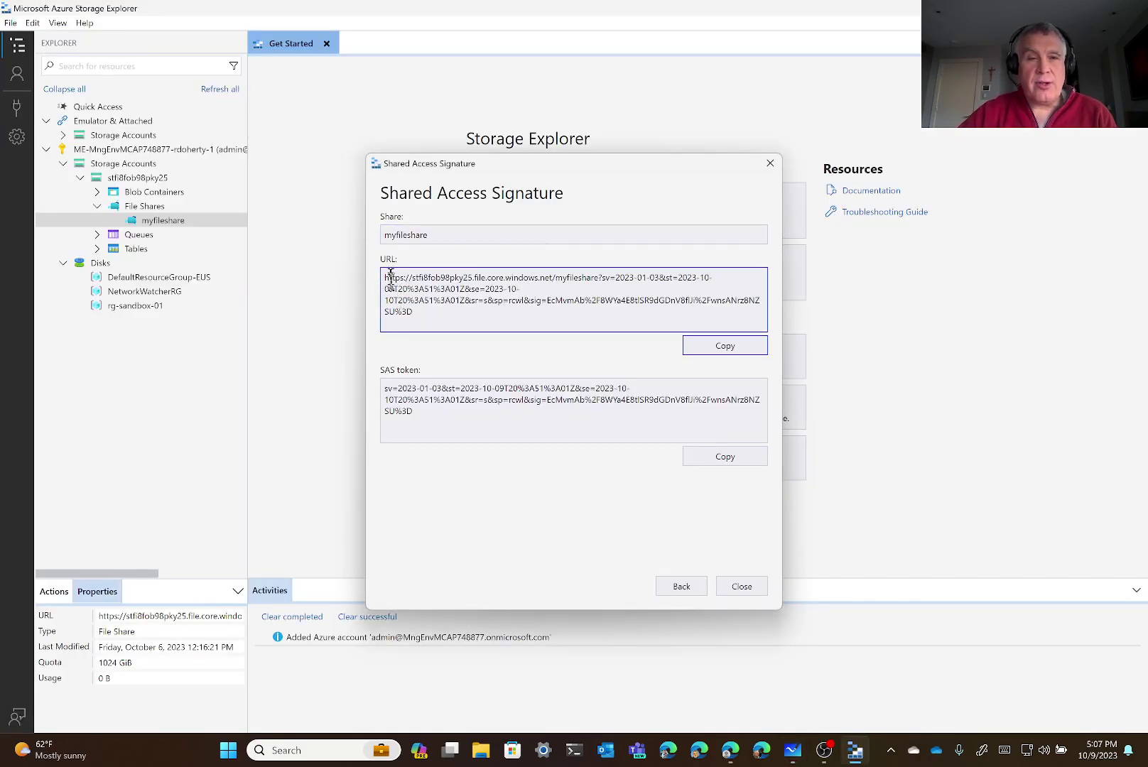
Copy the SAS URL, then in a PowerShell terminal change to the scripts folder and list it
click(744, 355)
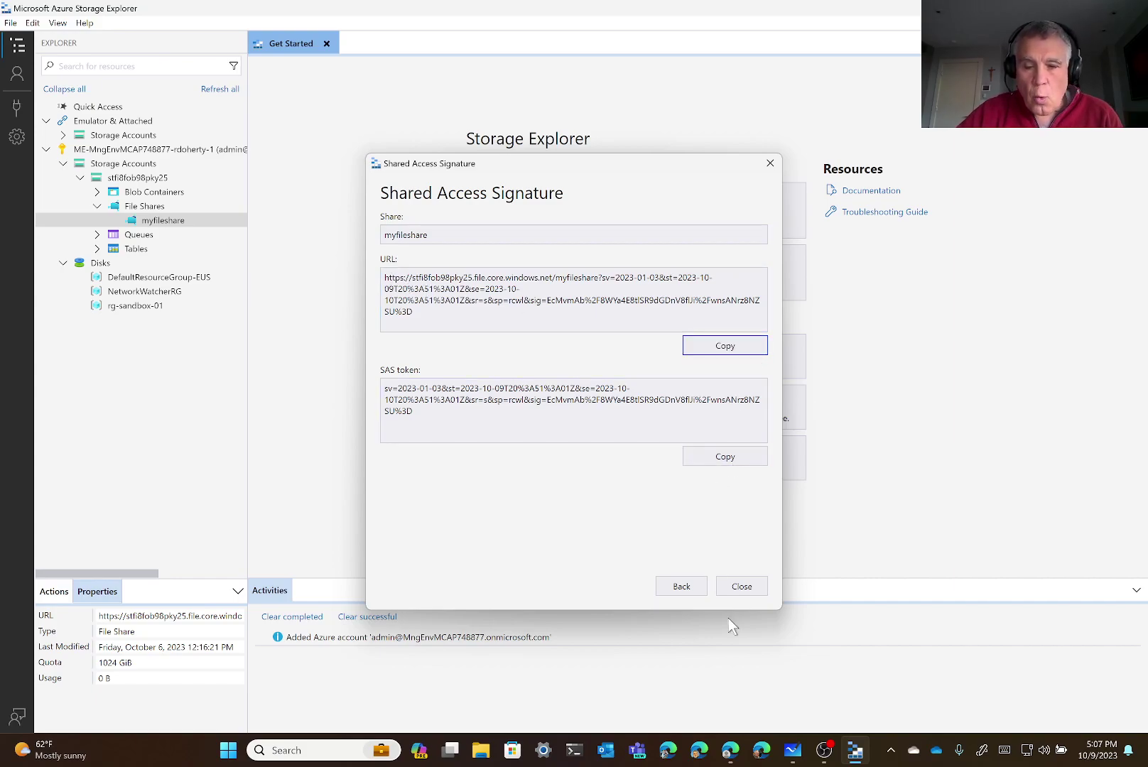
click(576, 757)
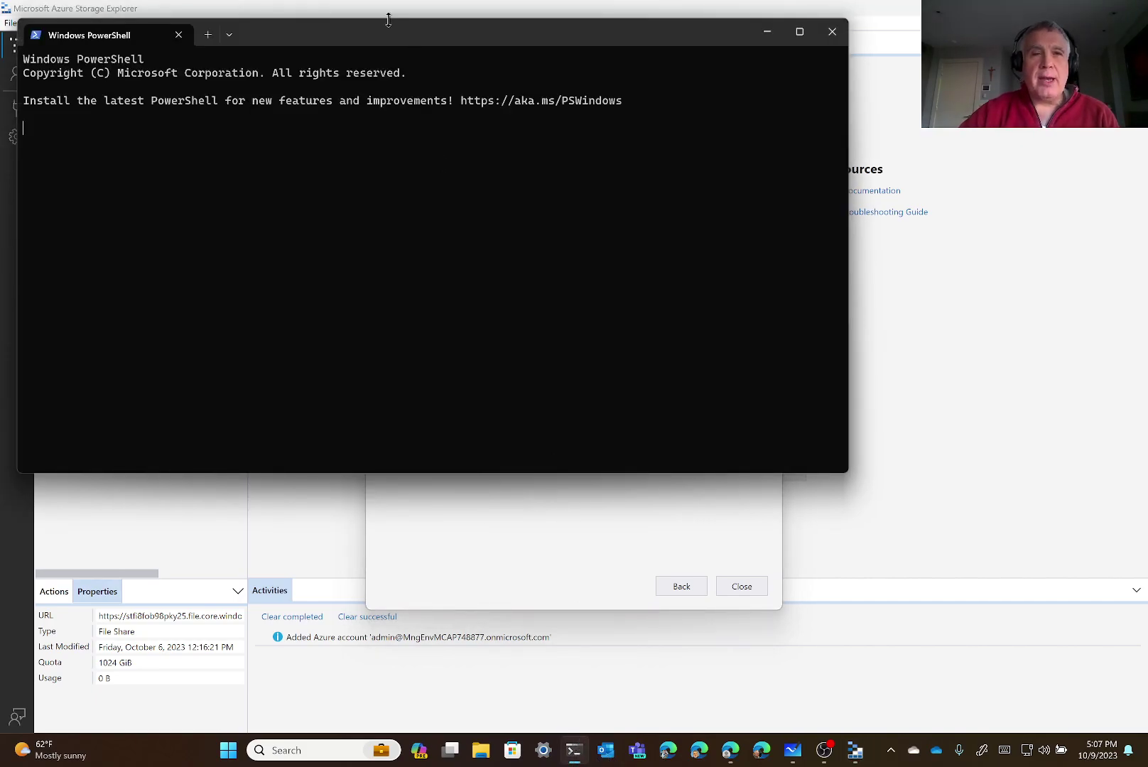
drag(374, 39, 475, 76)
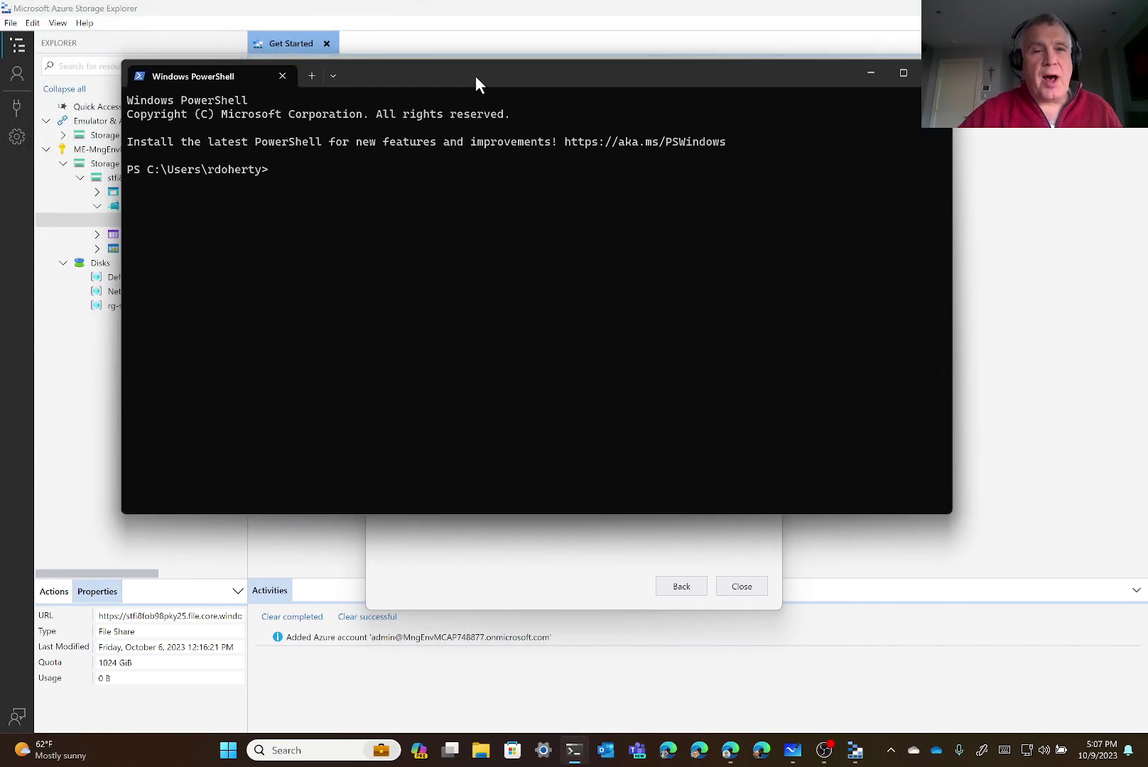
text(cd scripts)
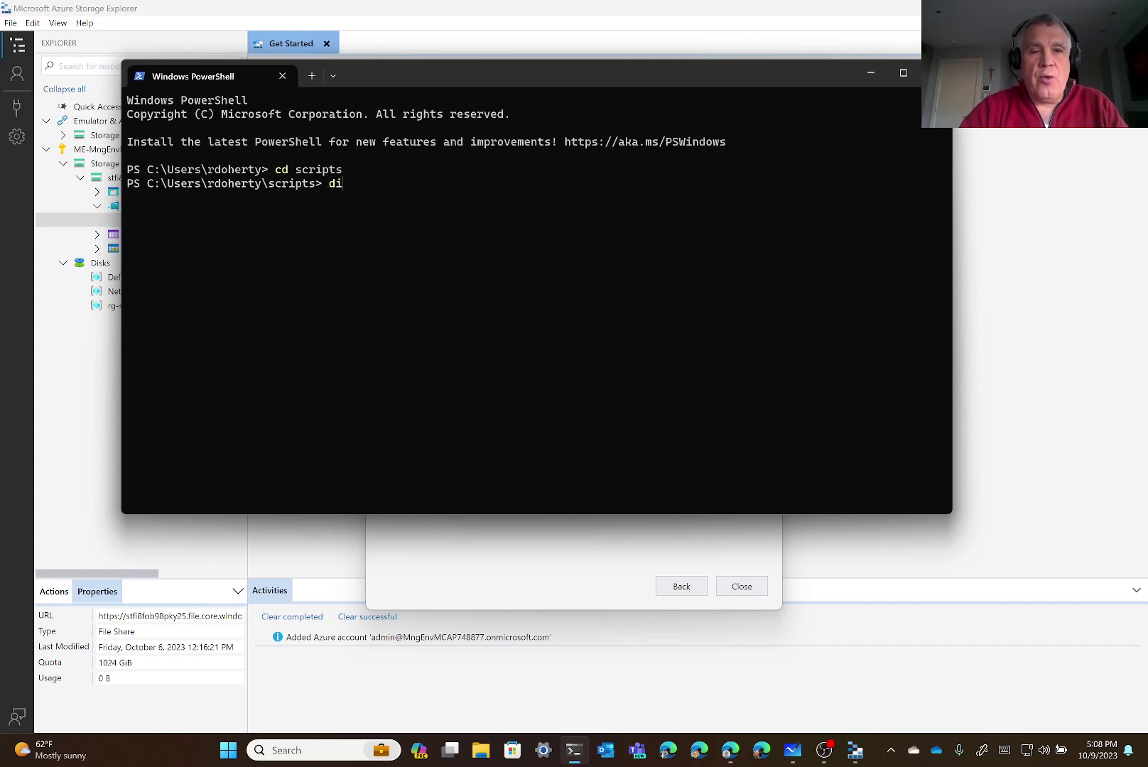
text(r)
key(Return)
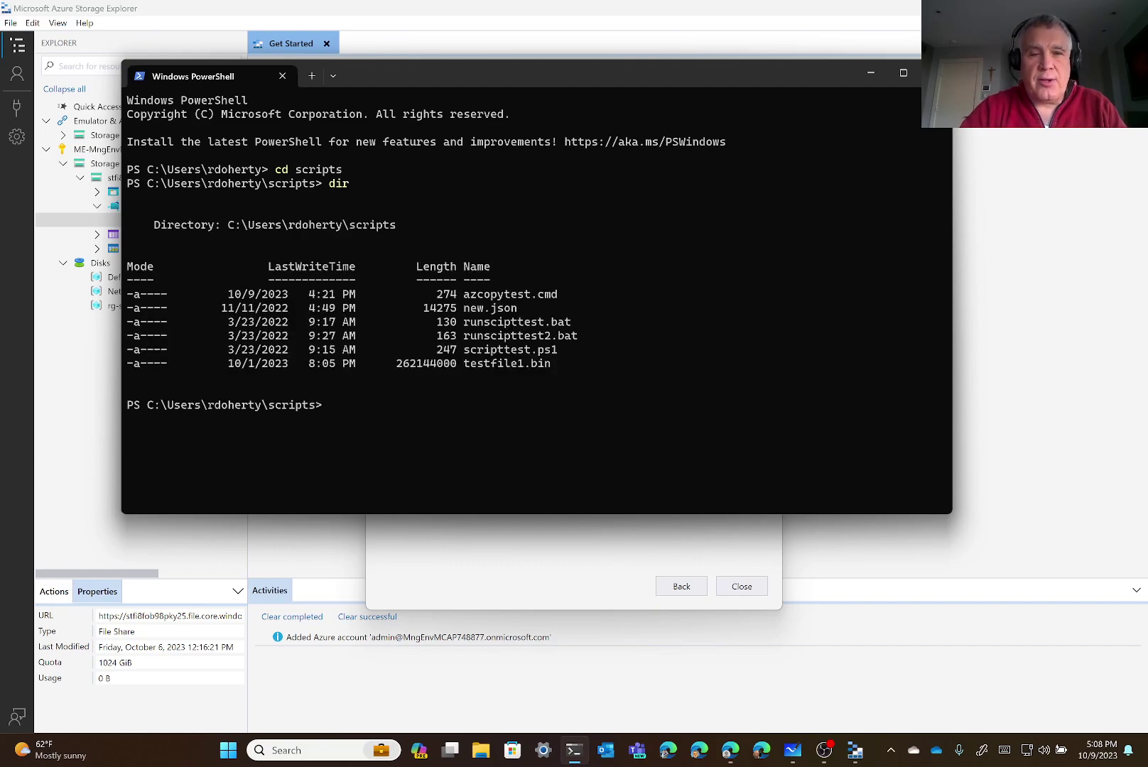
Open azcopytest.cmd in Notepad, paste the SAS URL on line 3, and select testfile1.bin
text(sta)
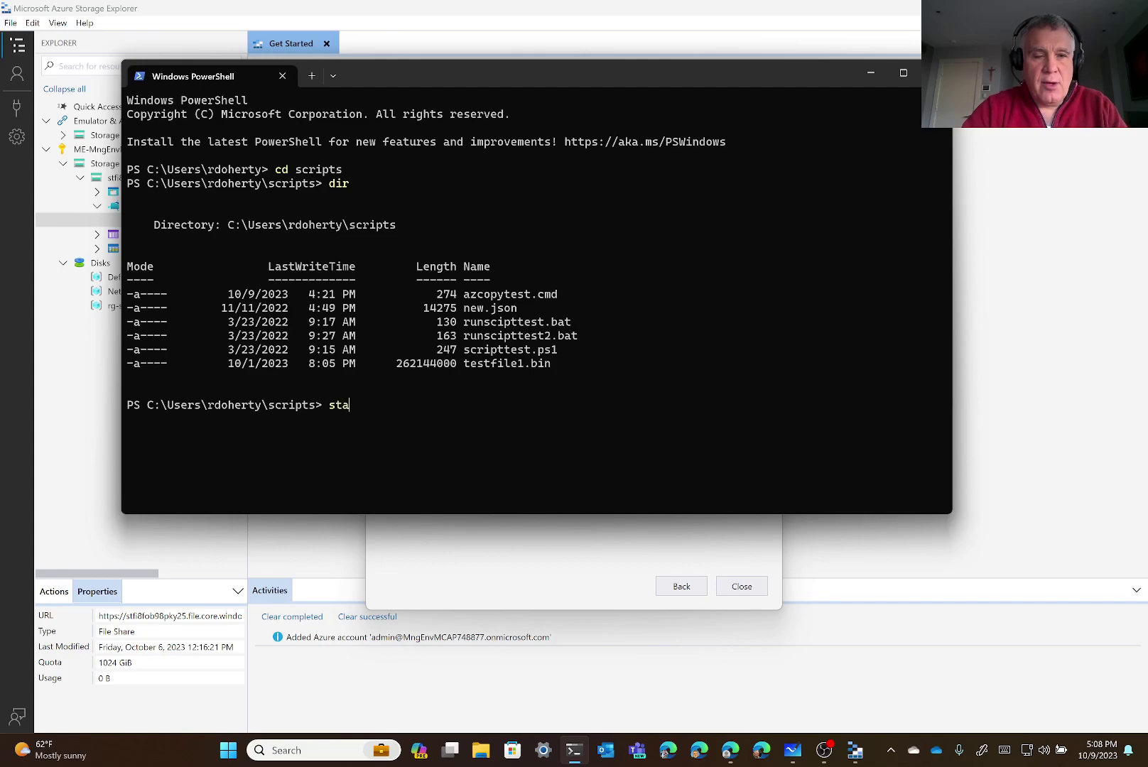
text(rt notepad azc)
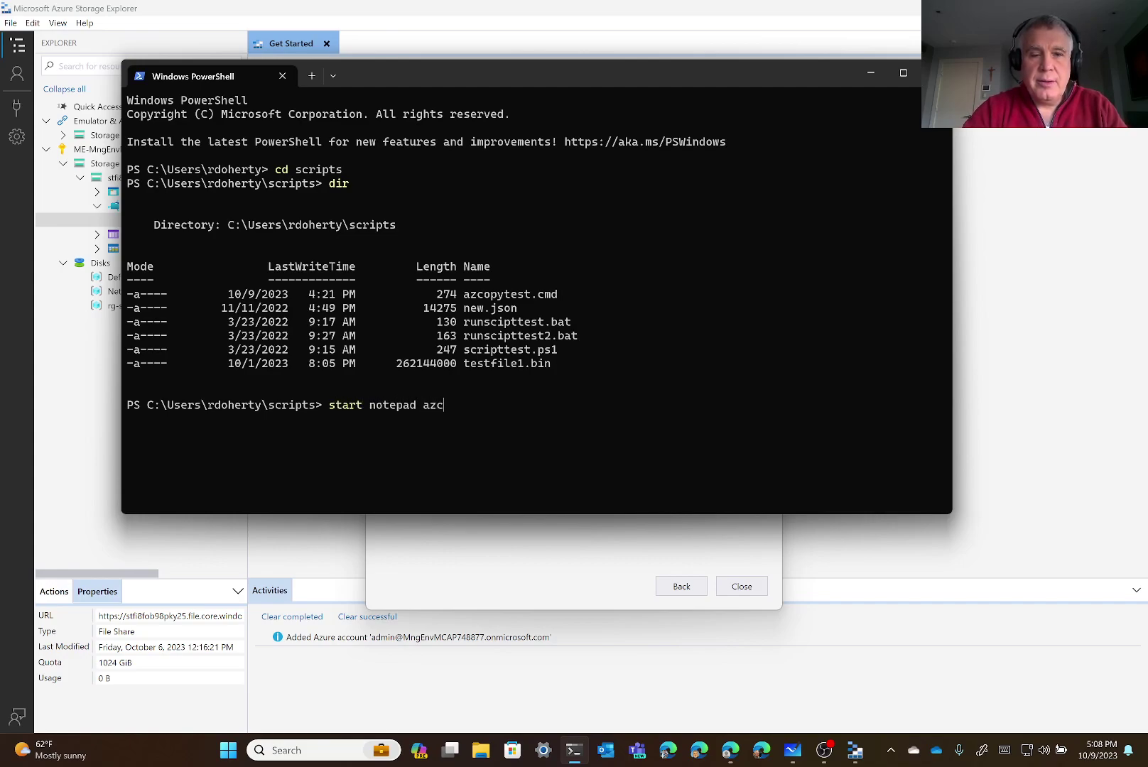
text(d .\azcop)
key(Tab)
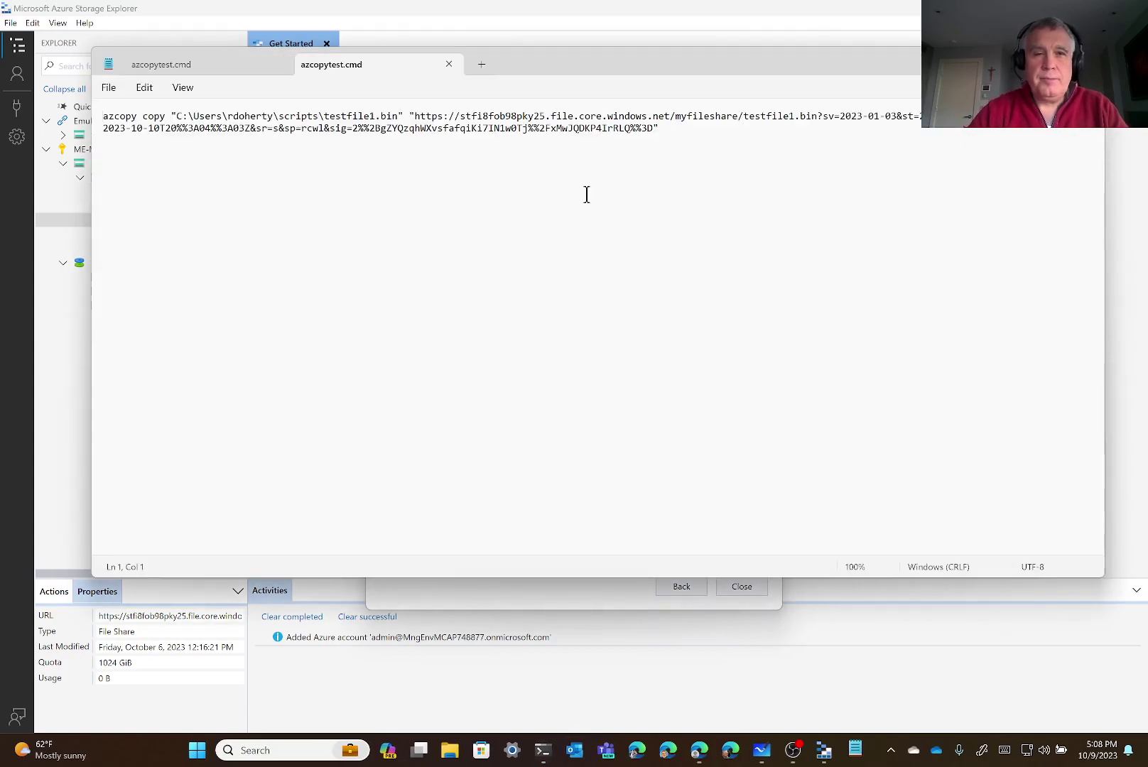
click(683, 128)
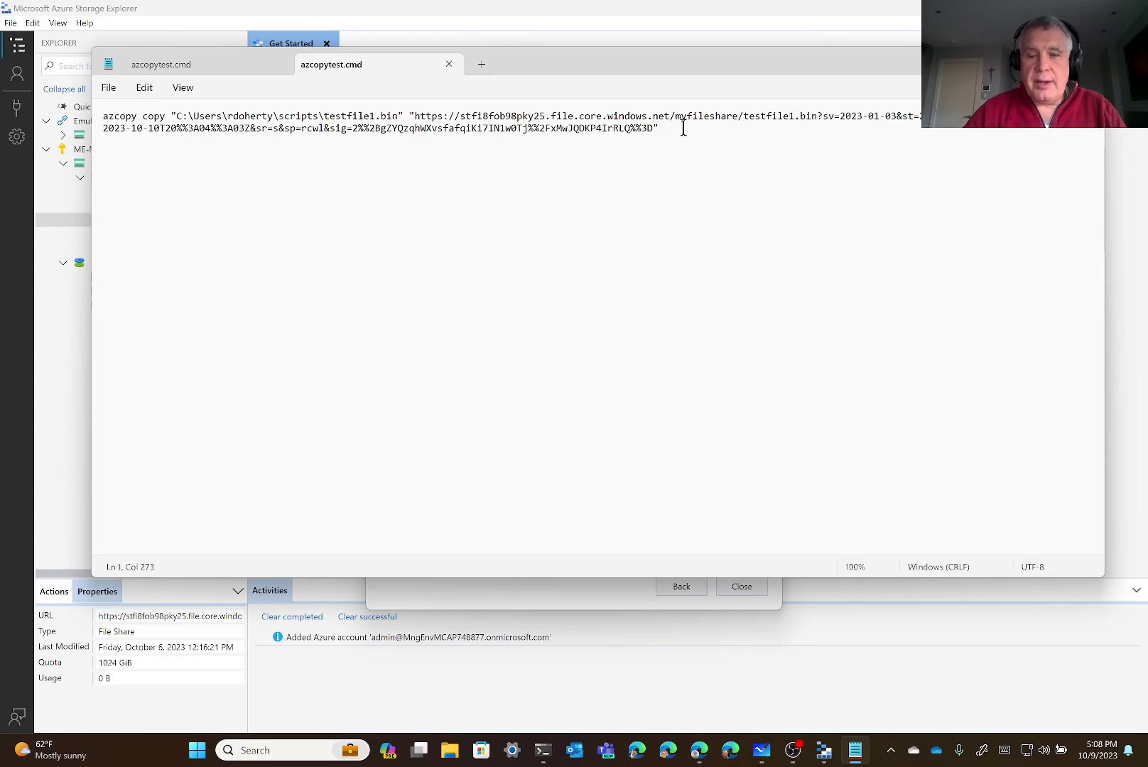
key(Return)
key(Return)
key(ctrl+v)
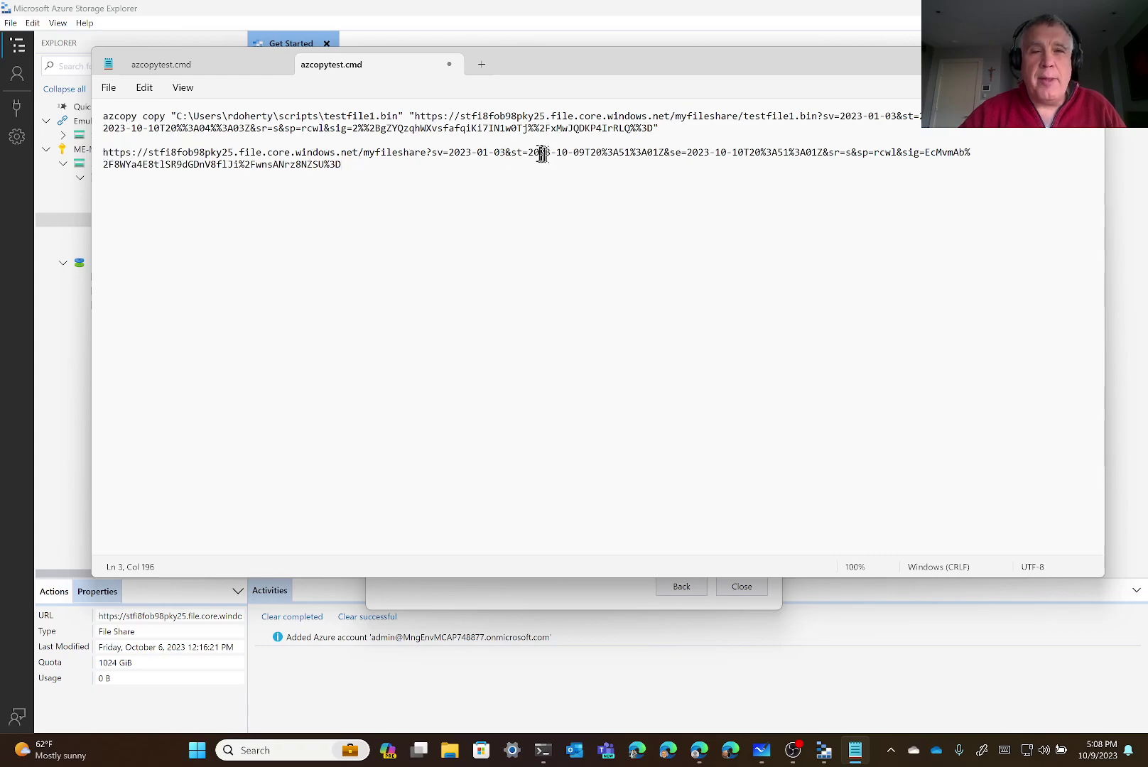
click(331, 116)
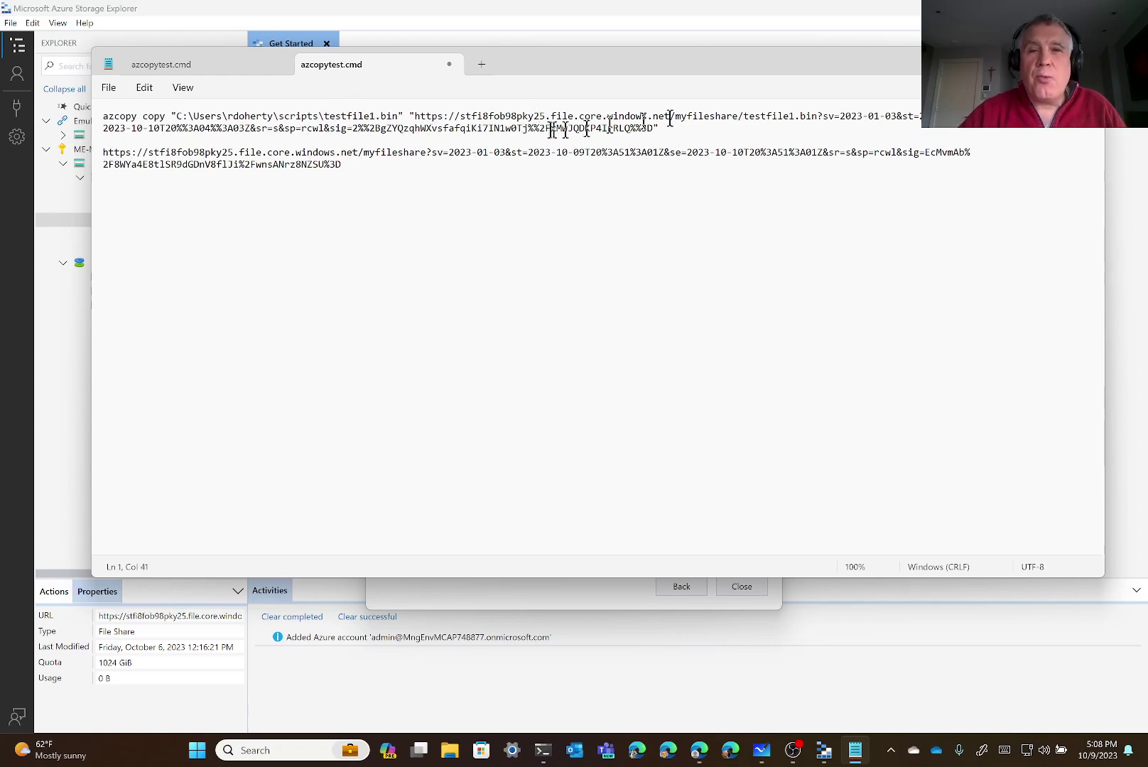
double_click(350, 117)
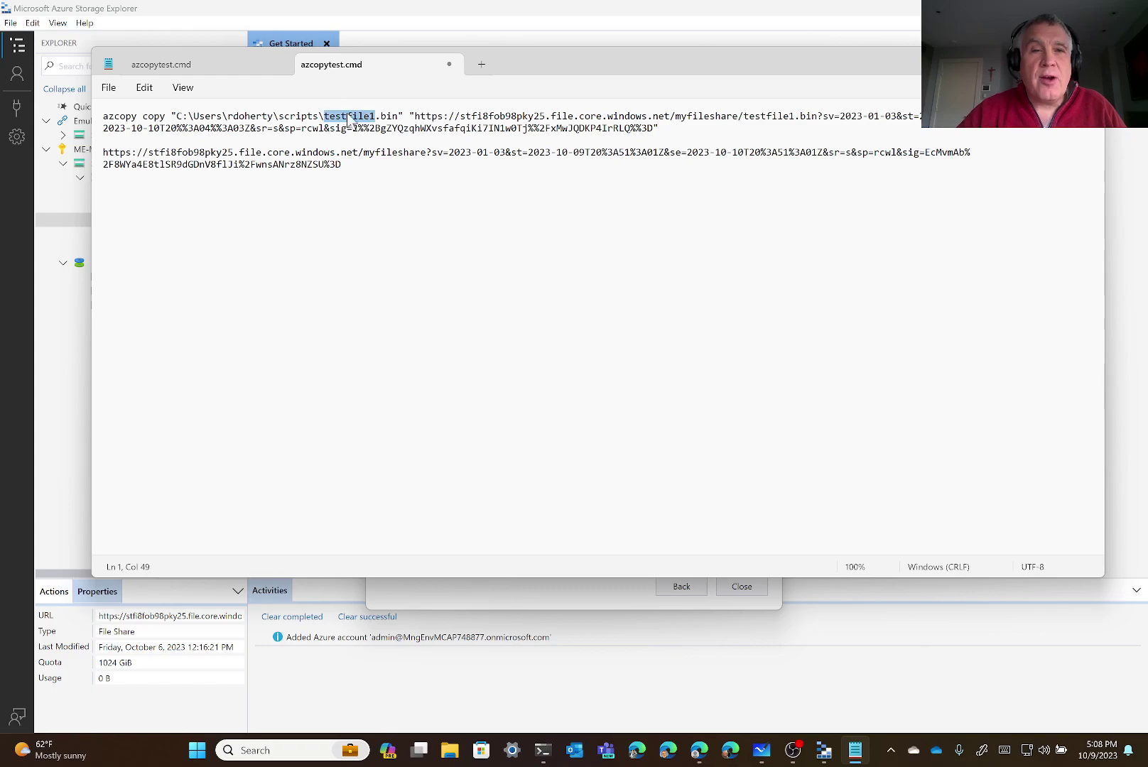
shift+click(399, 116)
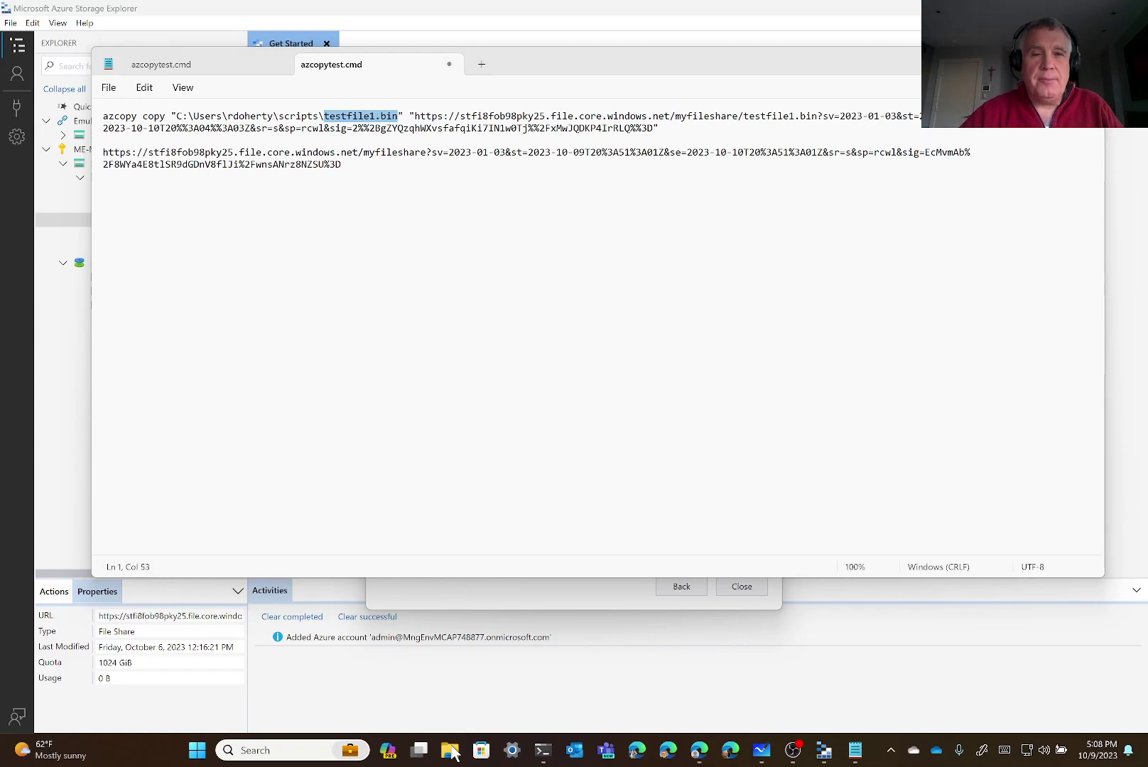
click(450, 750)
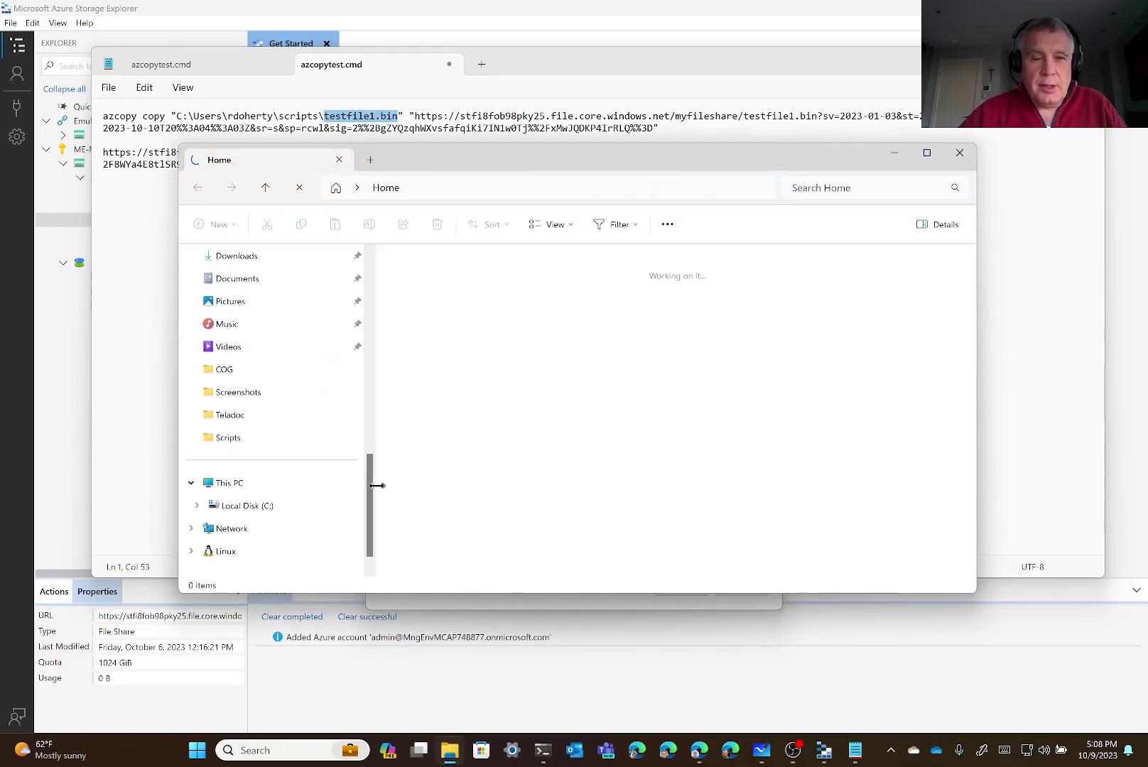
Browse Local Disk (C:) into the Users folder and the user's profile folder
click(265, 506)
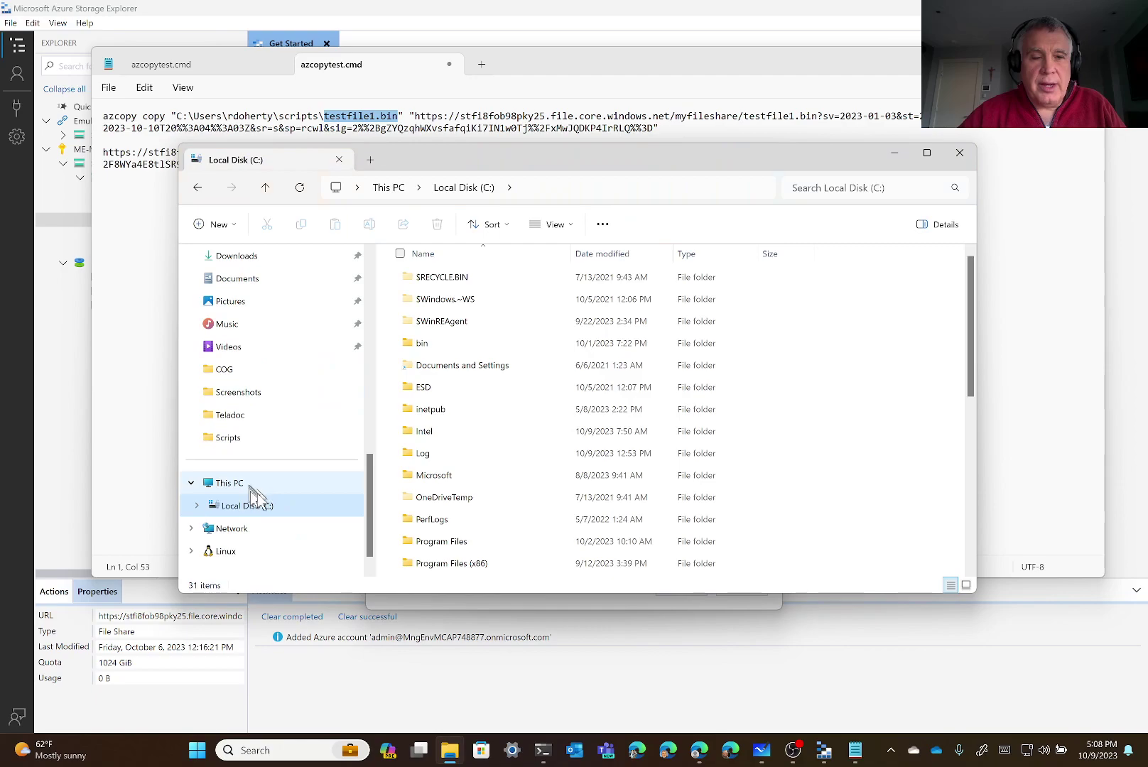
scroll(456, 380, down, 3)
scroll(459, 379, up, 3)
scroll(458, 379, down, 2)
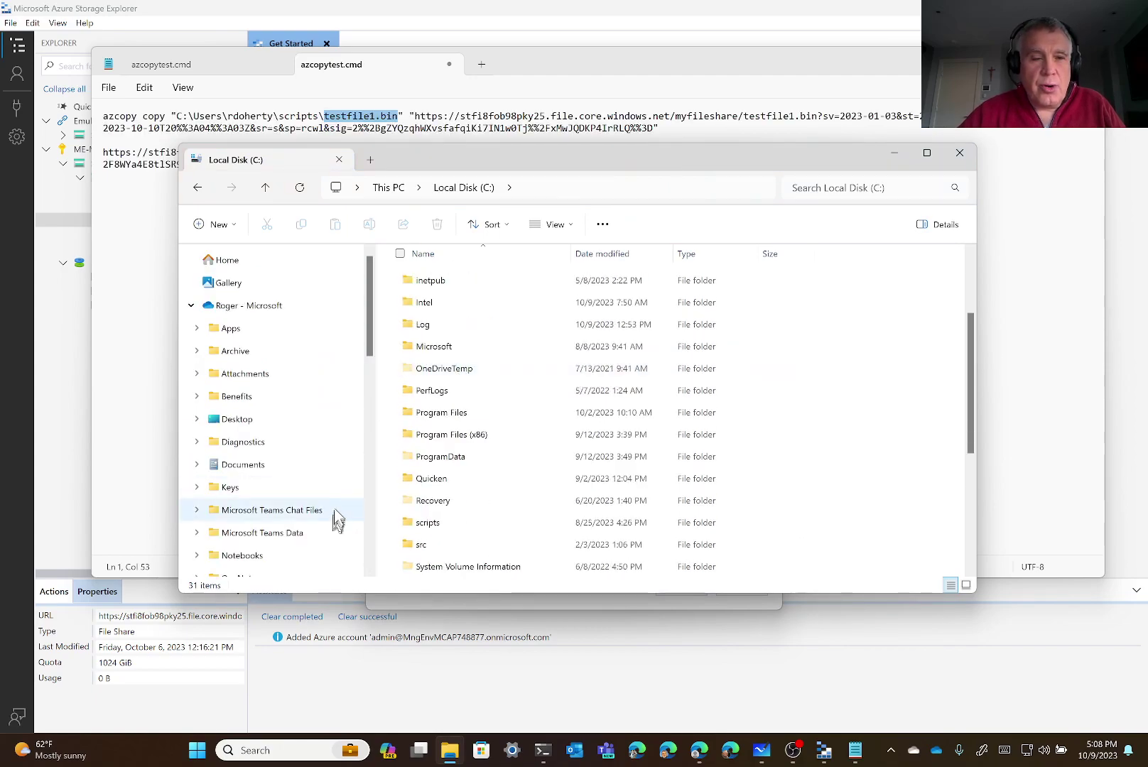
scroll(367, 375, down, 2)
drag(367, 382, 359, 334)
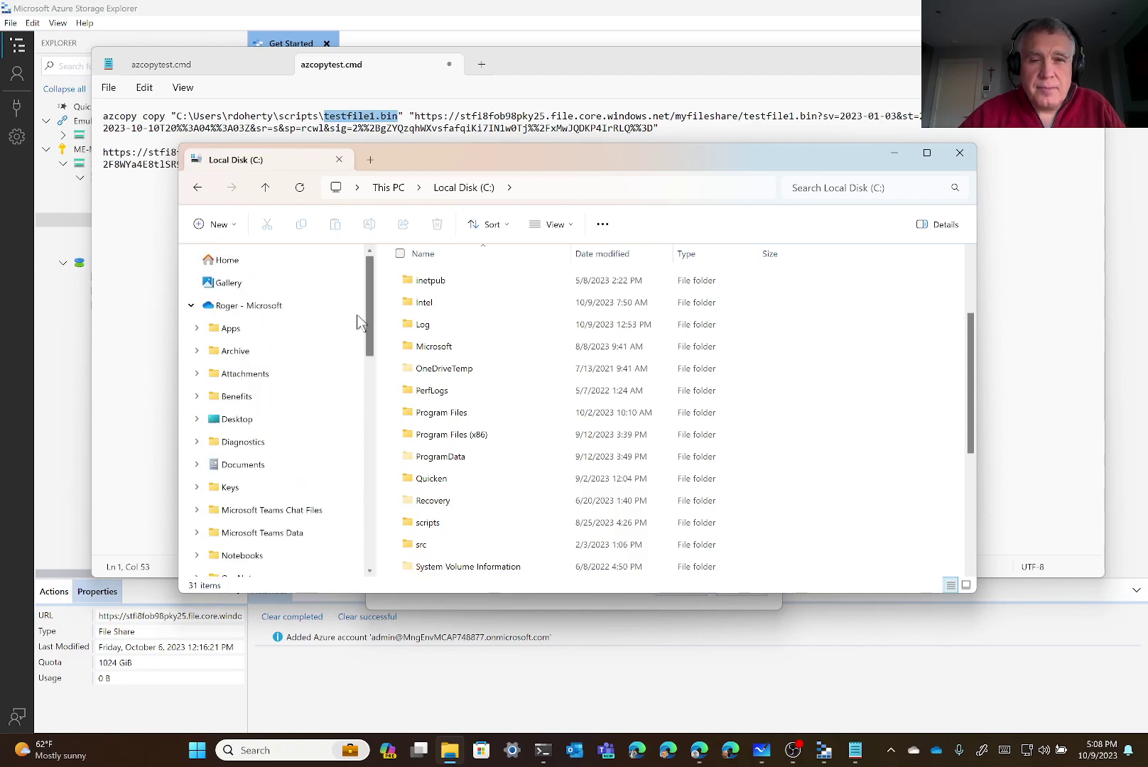
scroll(483, 391, down, 2)
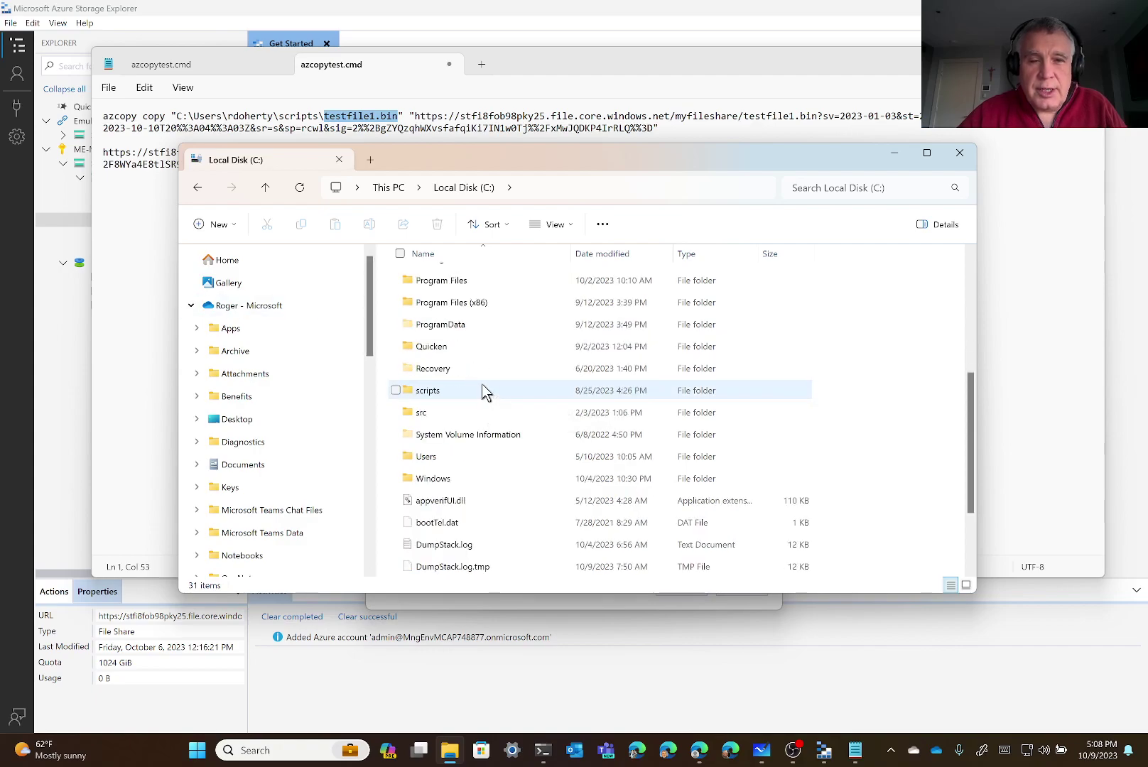
scroll(493, 416, up, 1)
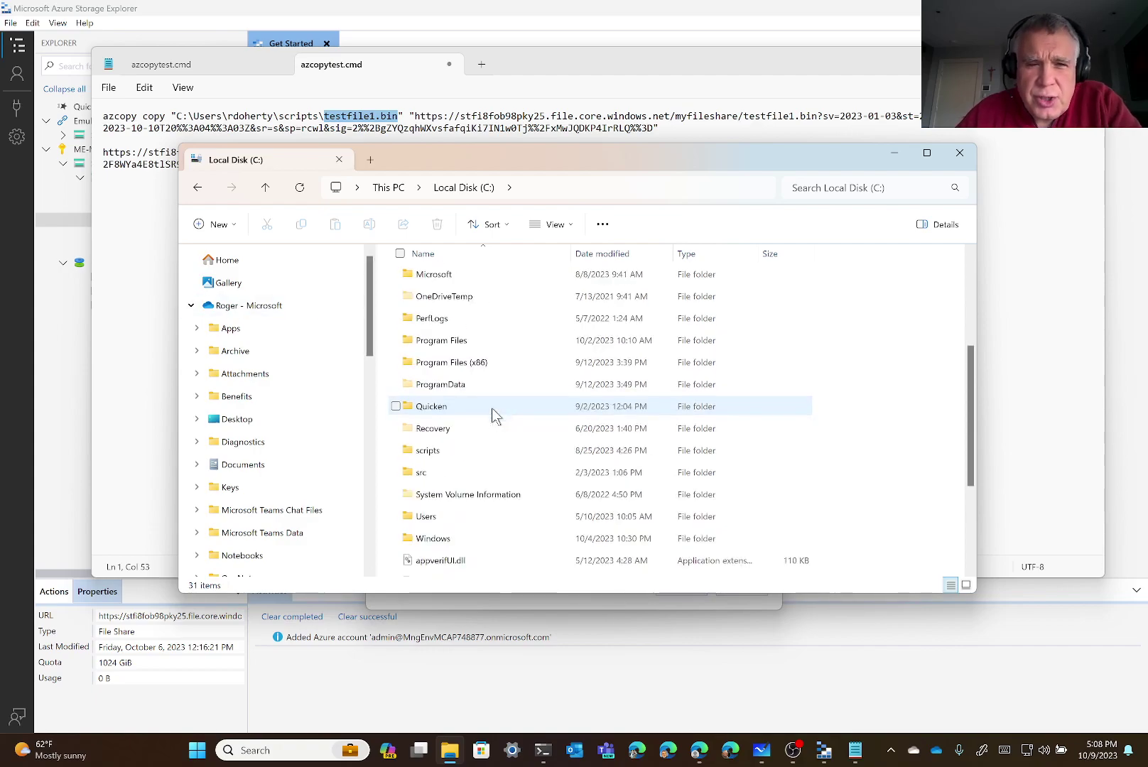
double_click(446, 518)
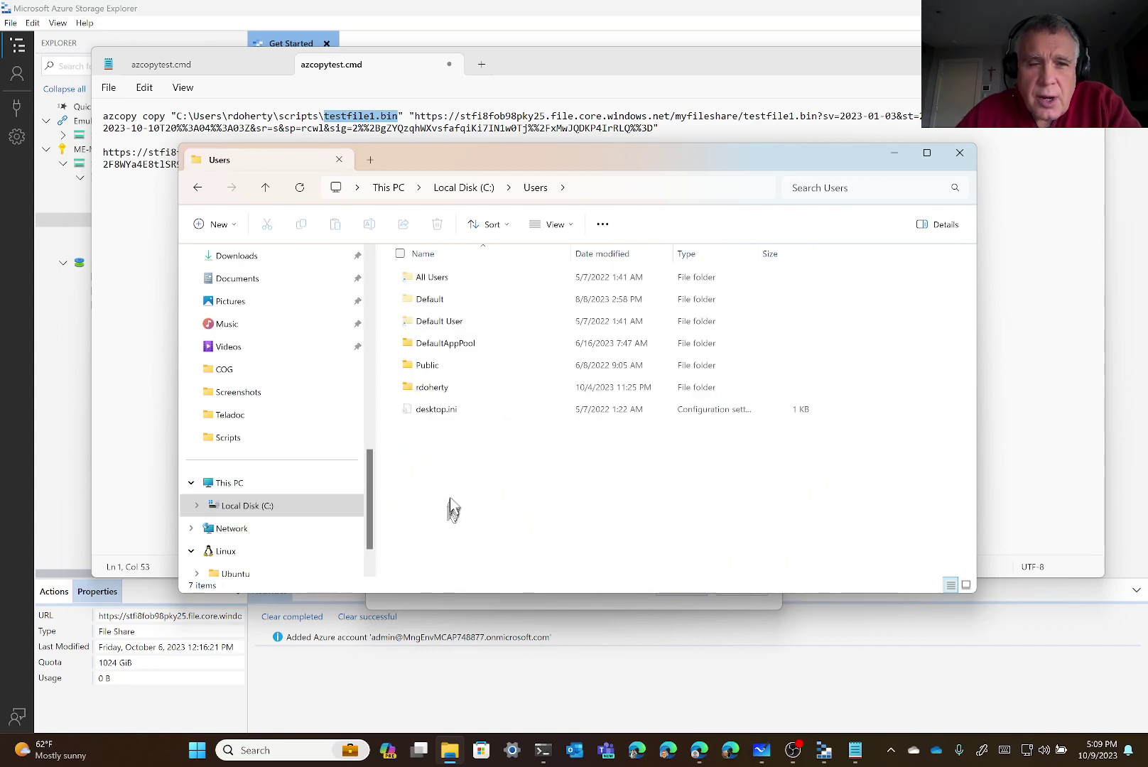
double_click(449, 390)
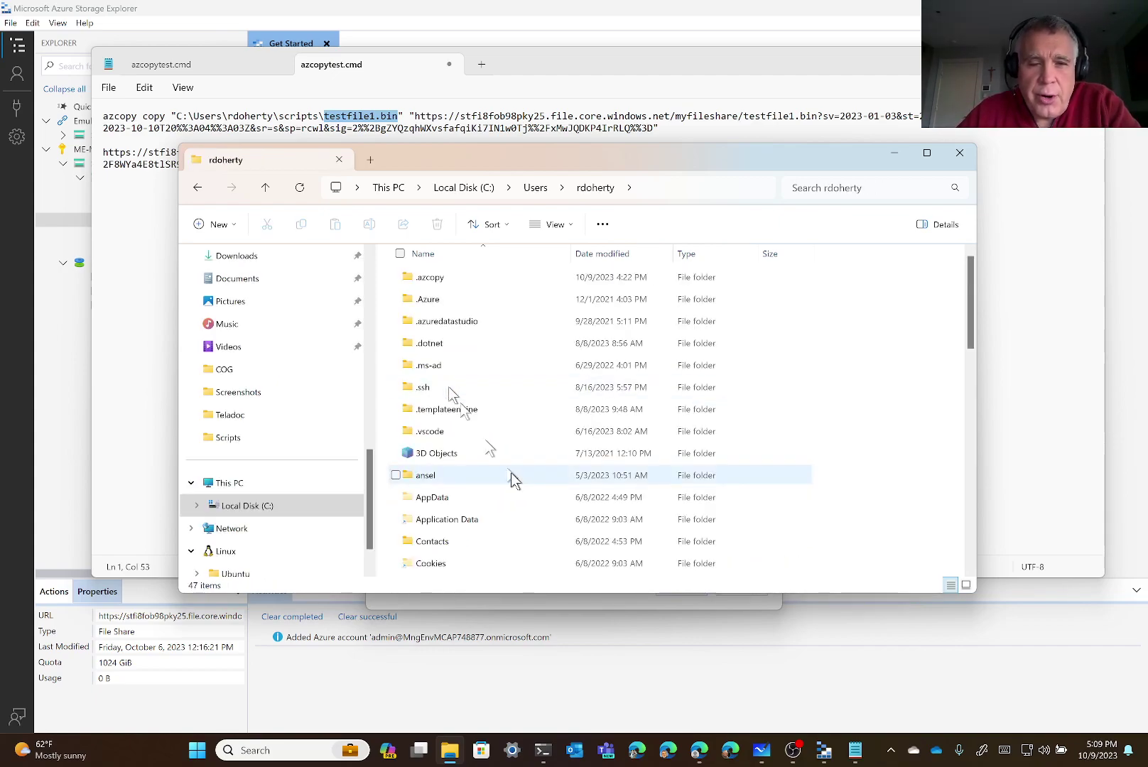
Open the Scripts folder, confirm testfile1.bin is 250 MB, and return to Notepad
scroll(512, 473, down, 2)
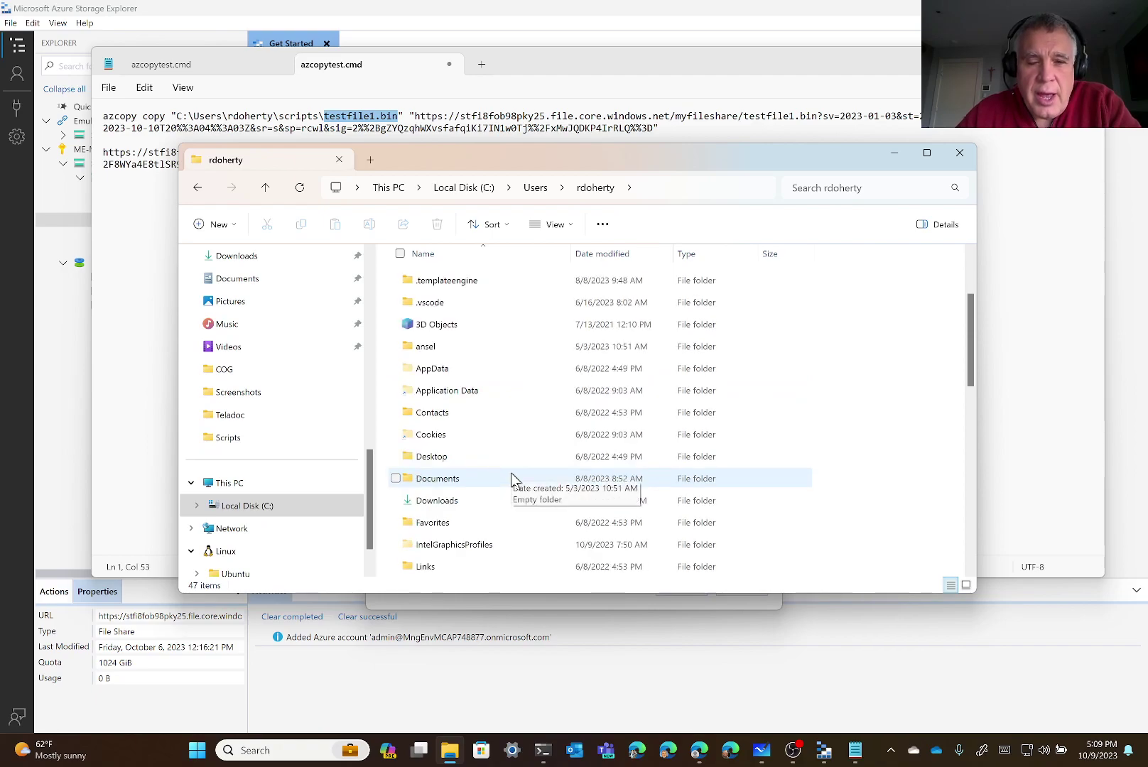
scroll(513, 479, down, 3)
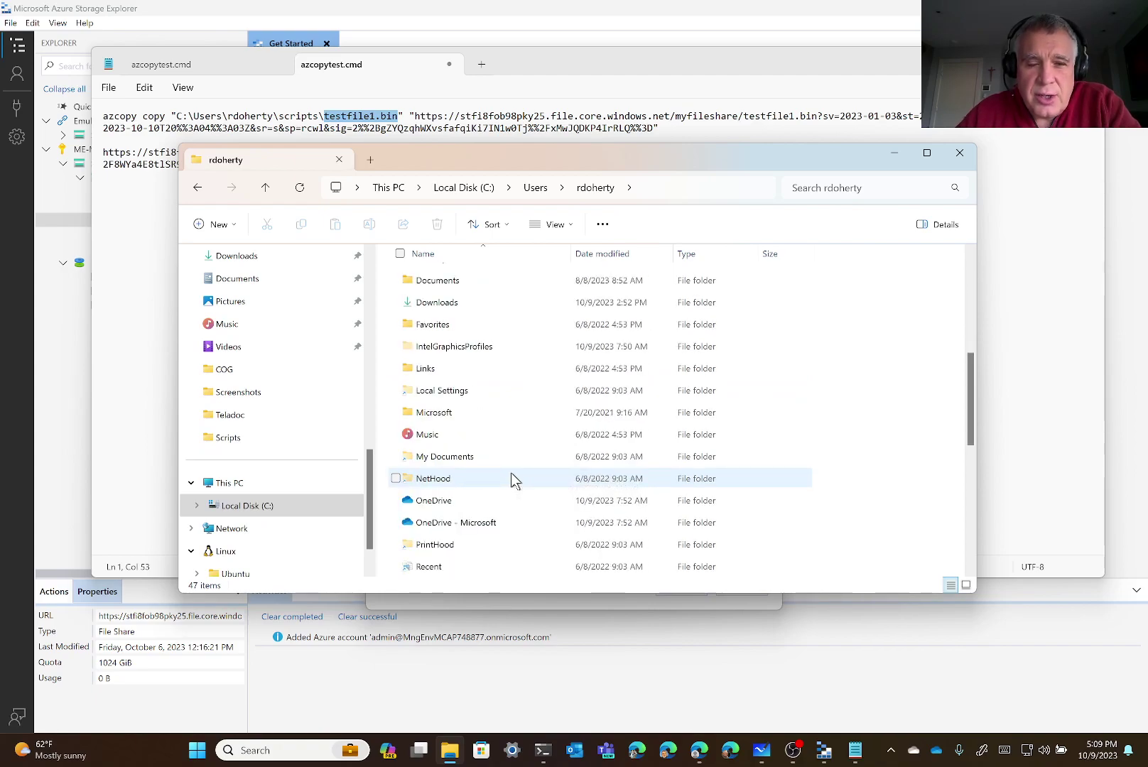
scroll(515, 481, down, 4)
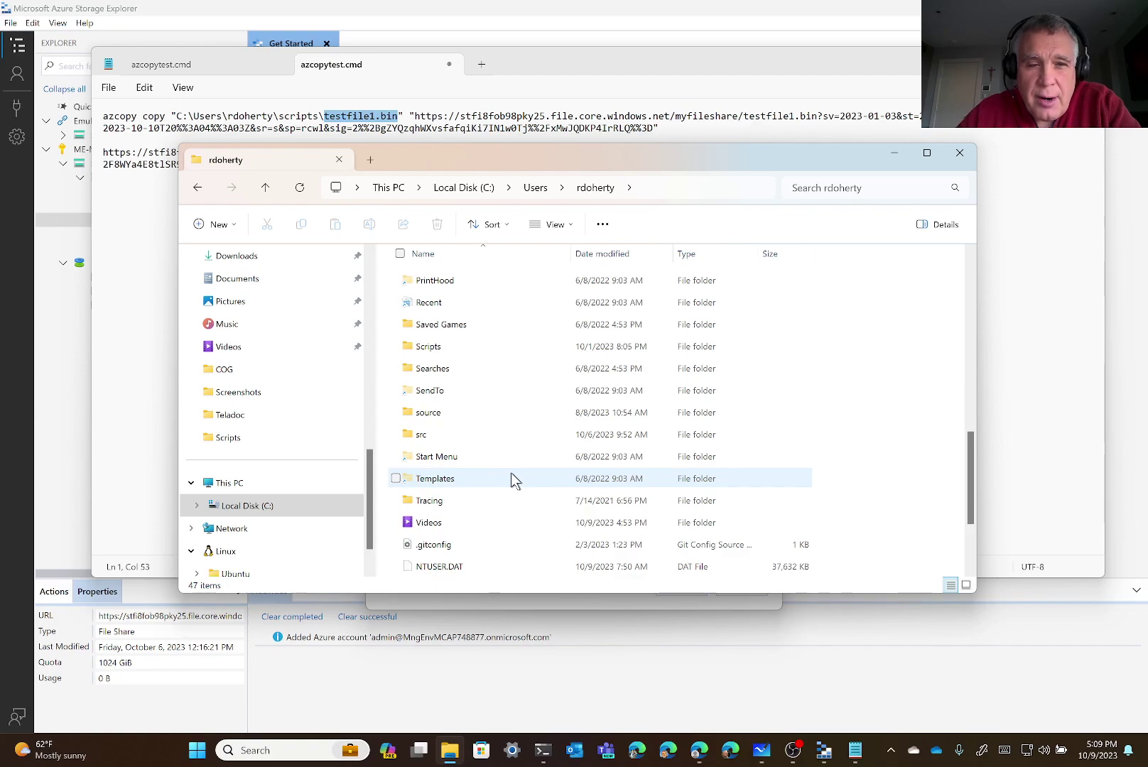
double_click(462, 348)
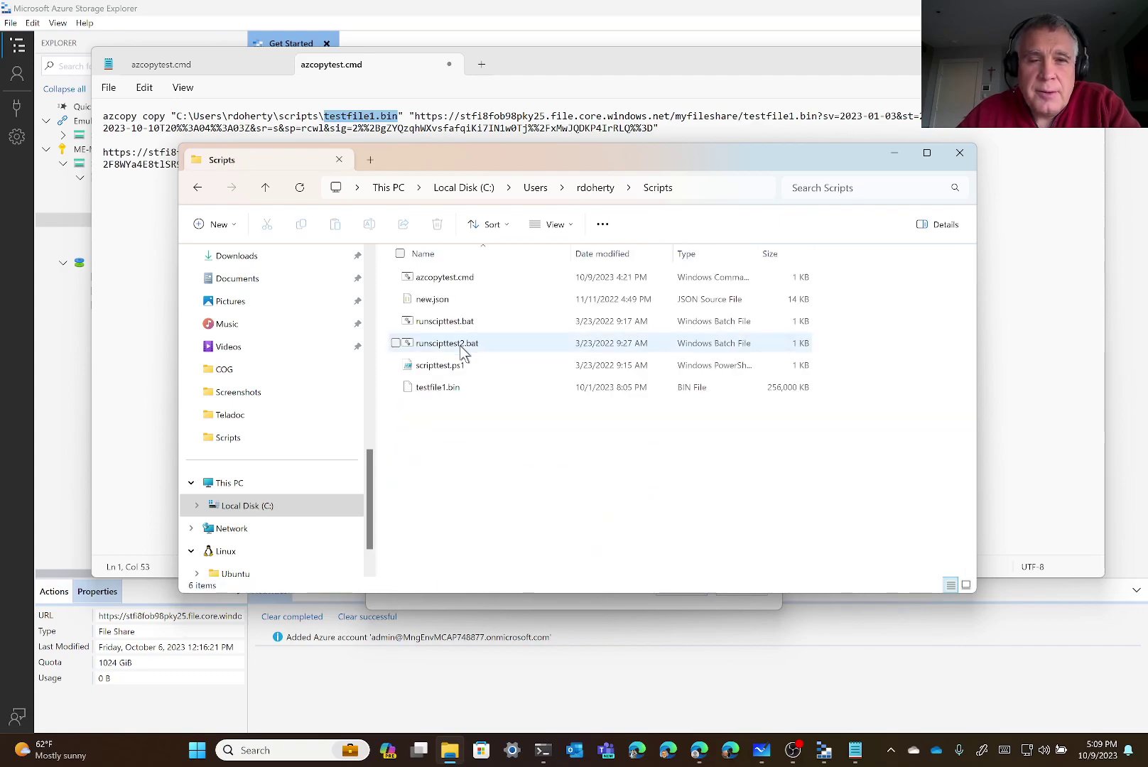
click(458, 402)
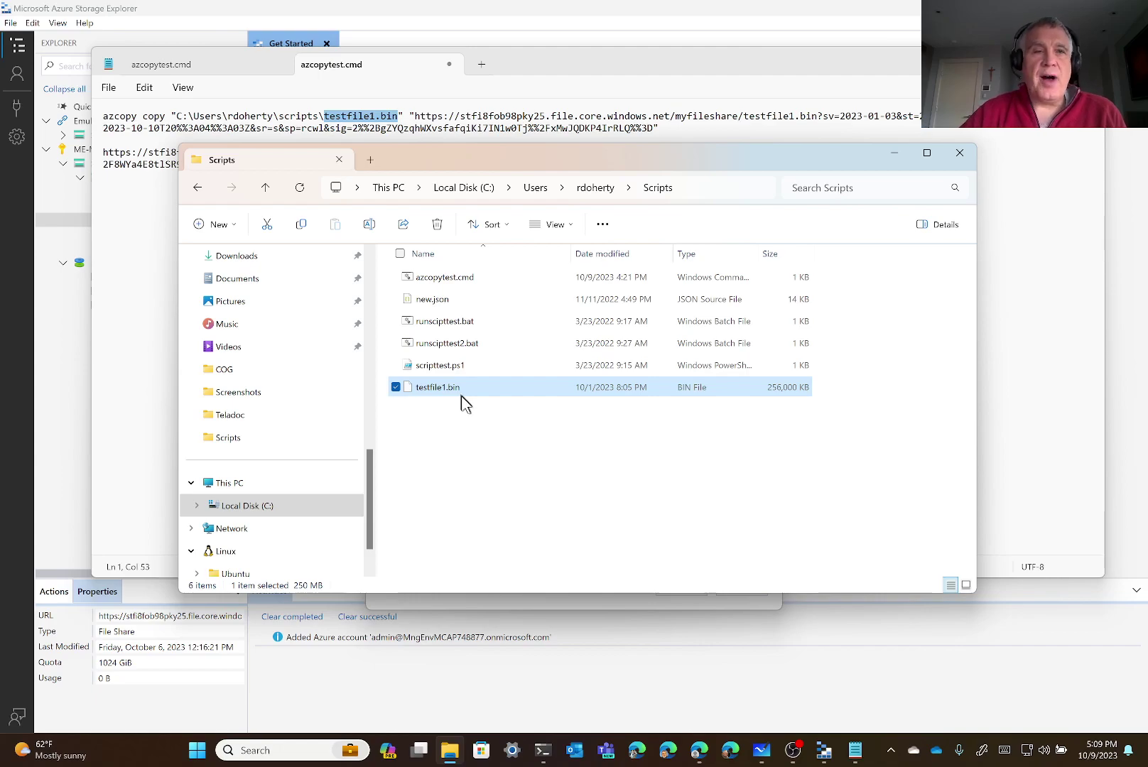
click(400, 68)
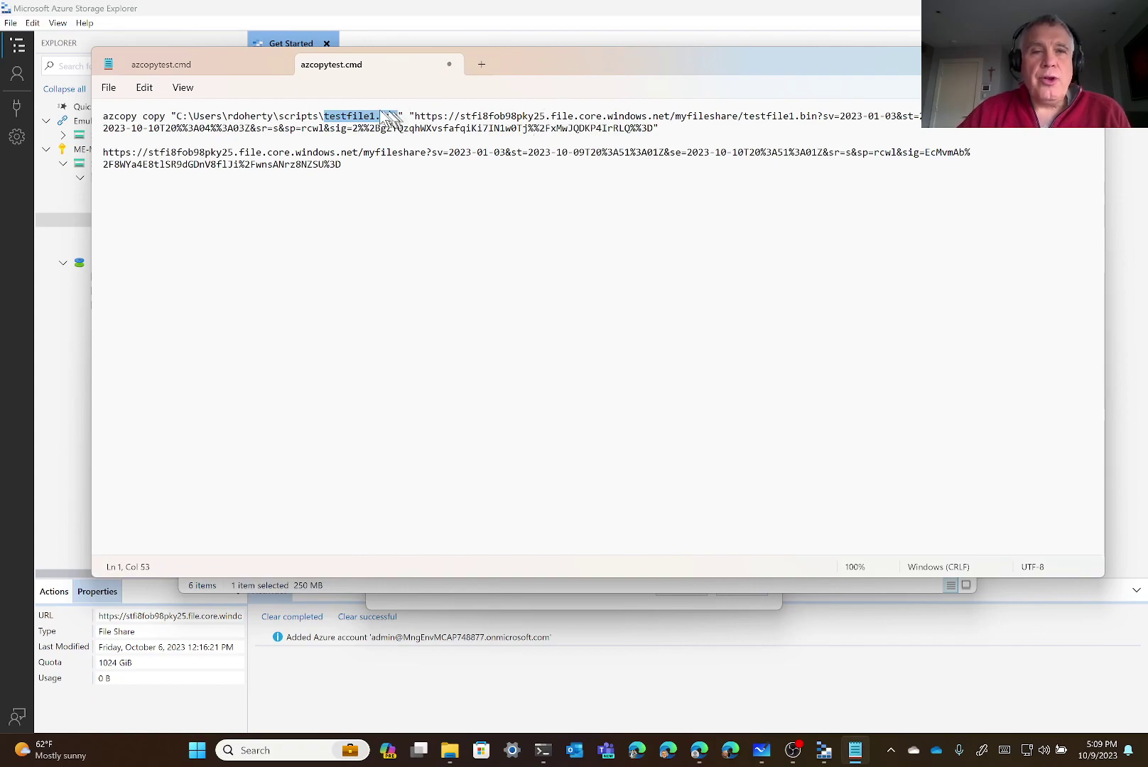
Append /testfile1.bin after myfileshare in the new SAS URL on line 3
click(326, 116)
drag(324, 116, 398, 116)
double_click(112, 116)
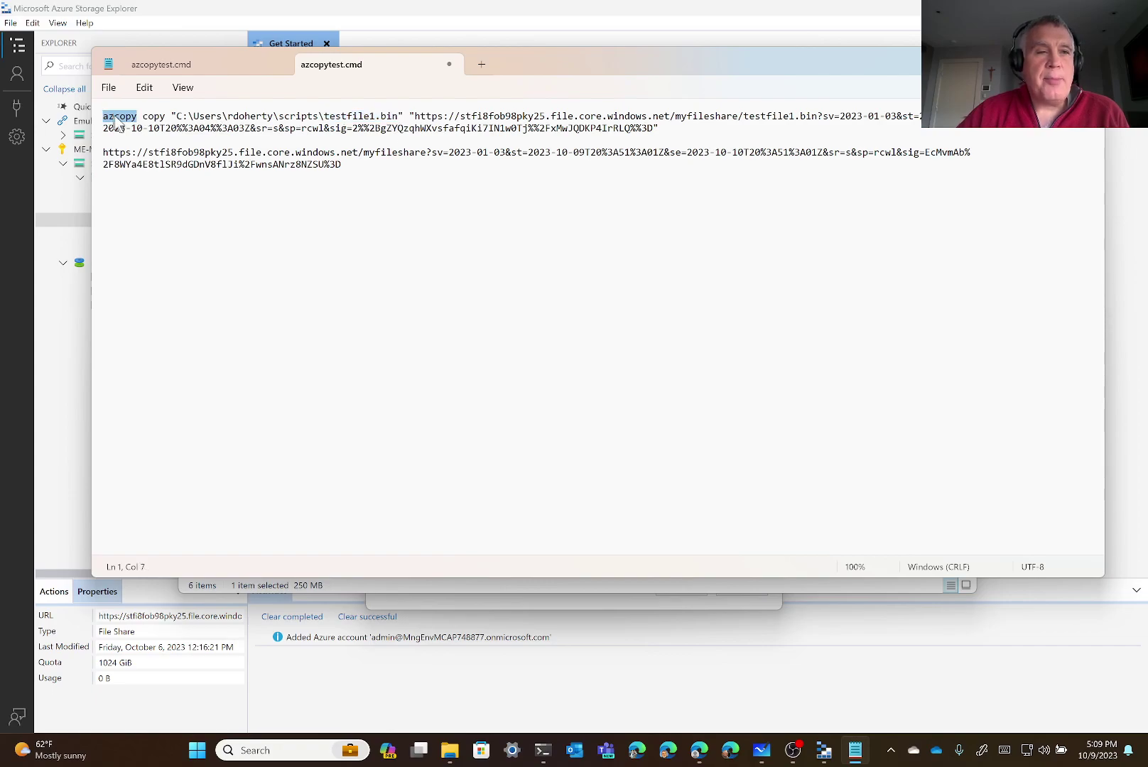
click(342, 115)
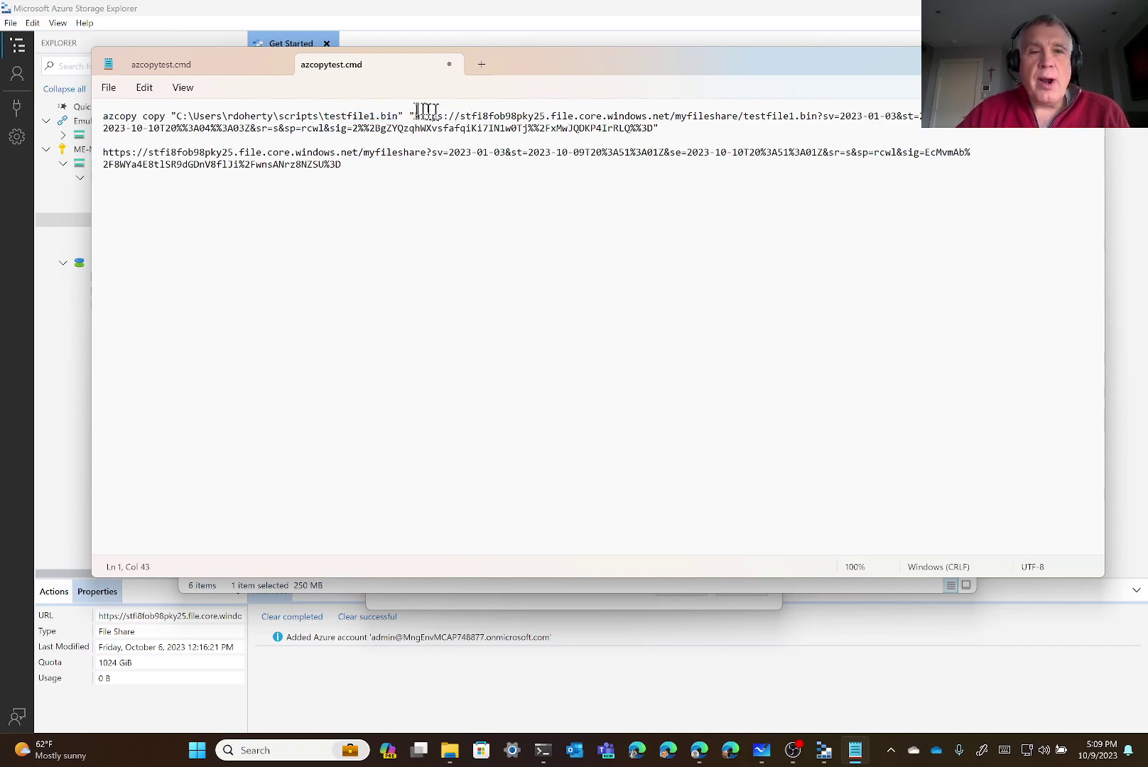
drag(410, 116, 657, 128)
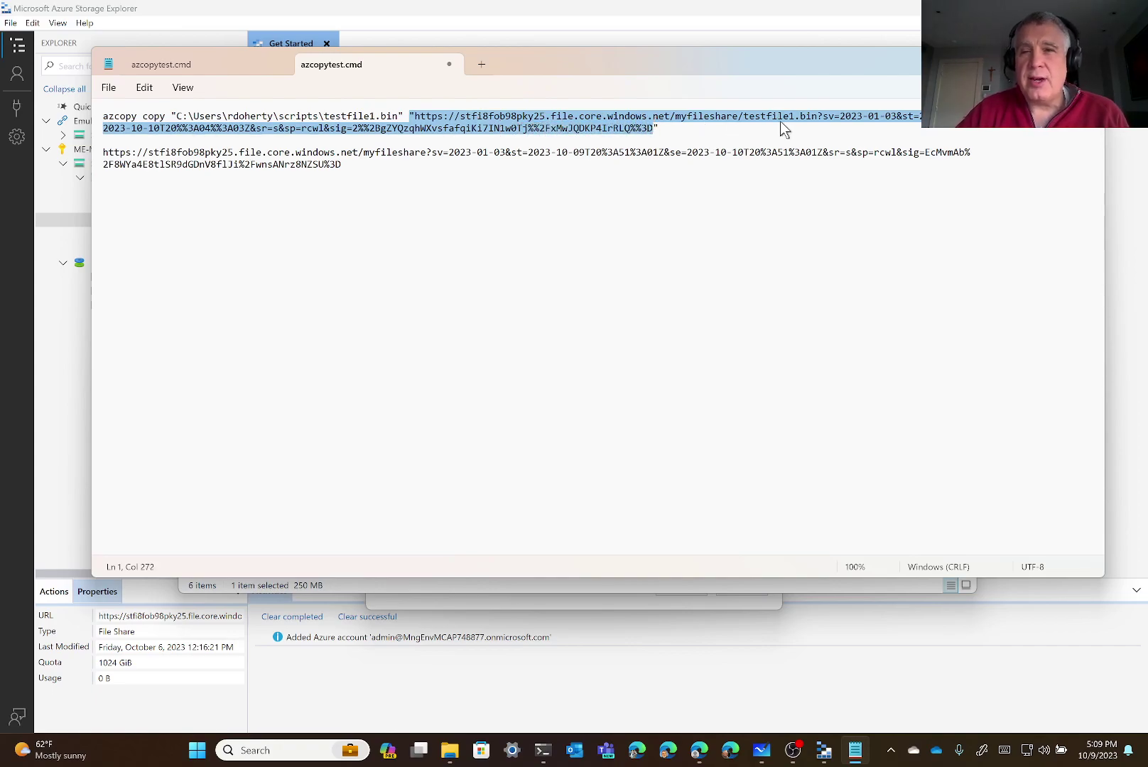
click(739, 116)
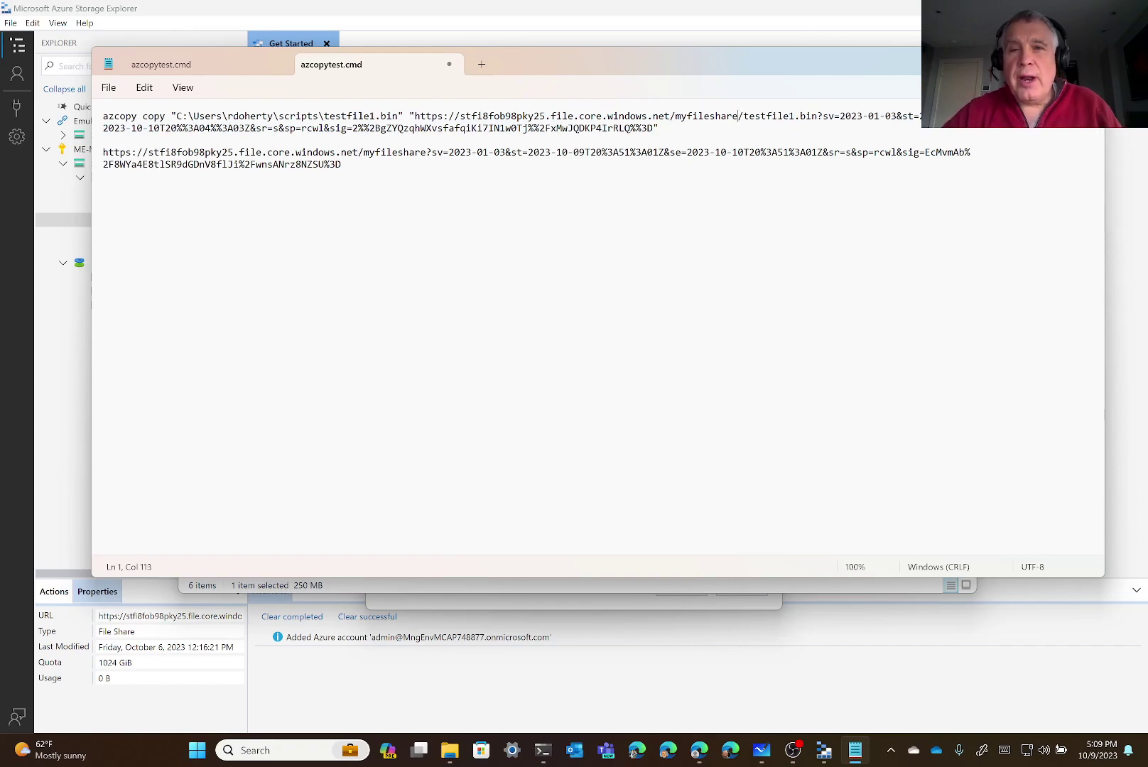
drag(741, 115, 812, 116)
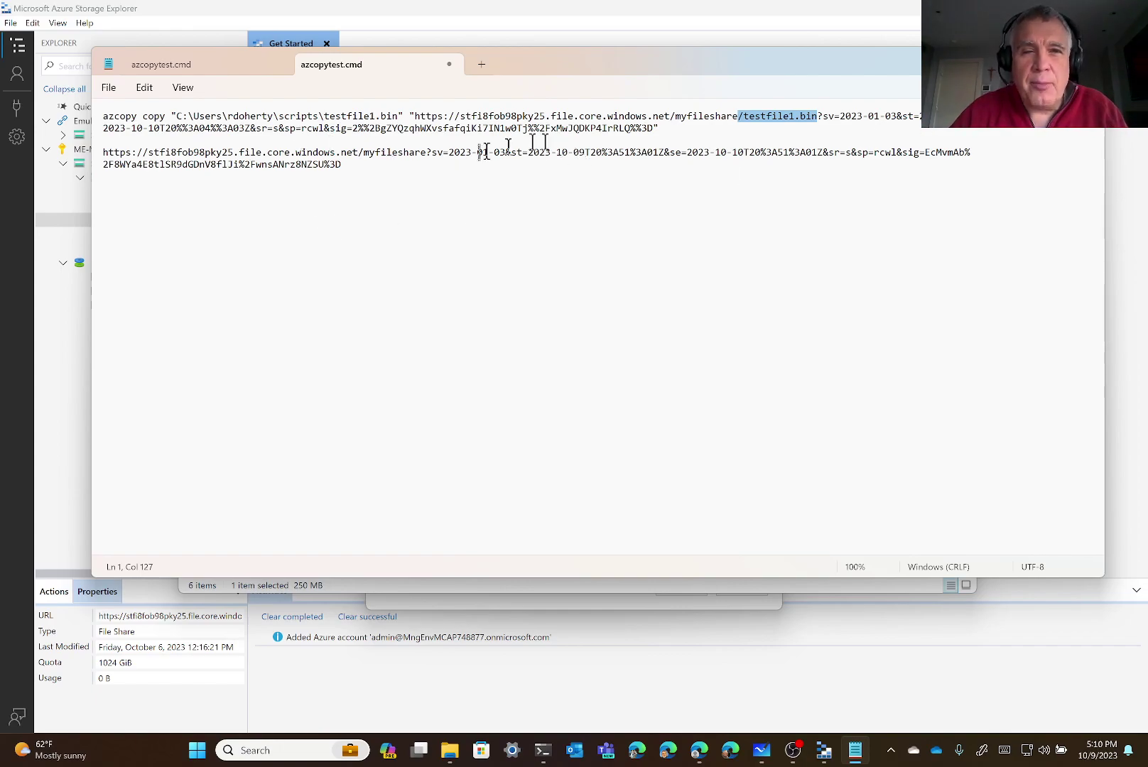
click(420, 152)
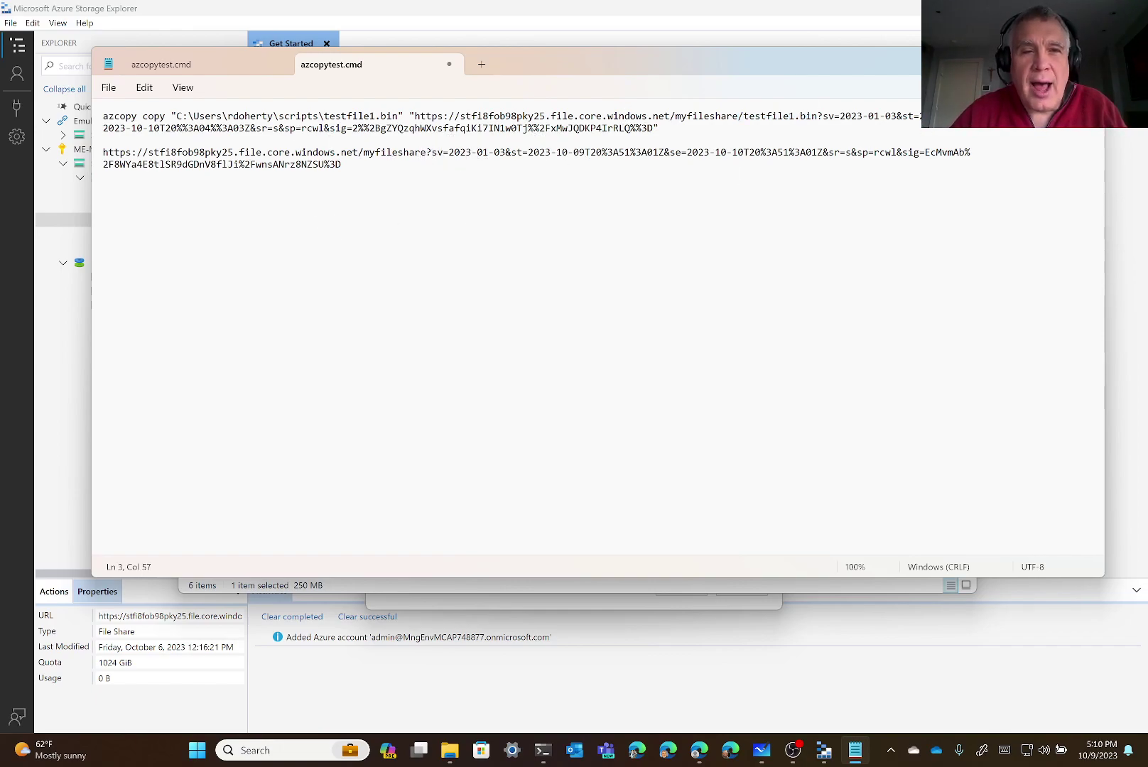
key(Right)
text(/testfile1.bin)
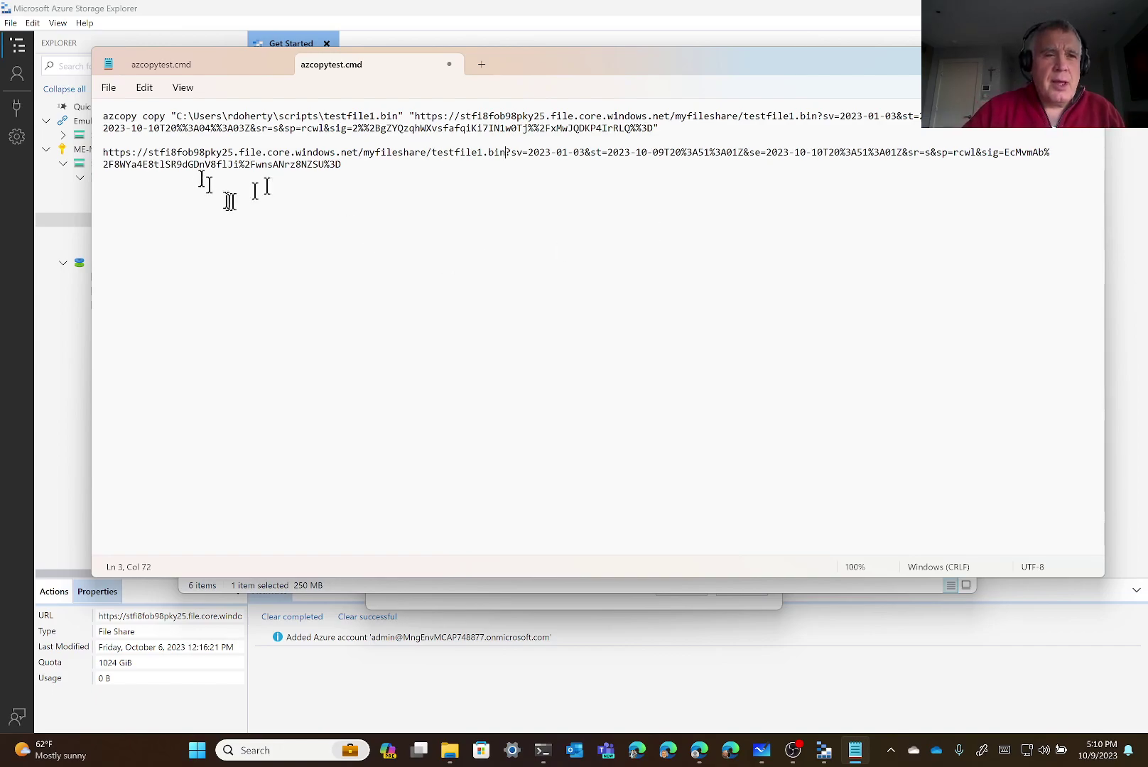
Replace the old destination URL on line 1 with the new SAS URL
triple_click(99, 158)
click(103, 153)
drag(103, 153, 335, 174)
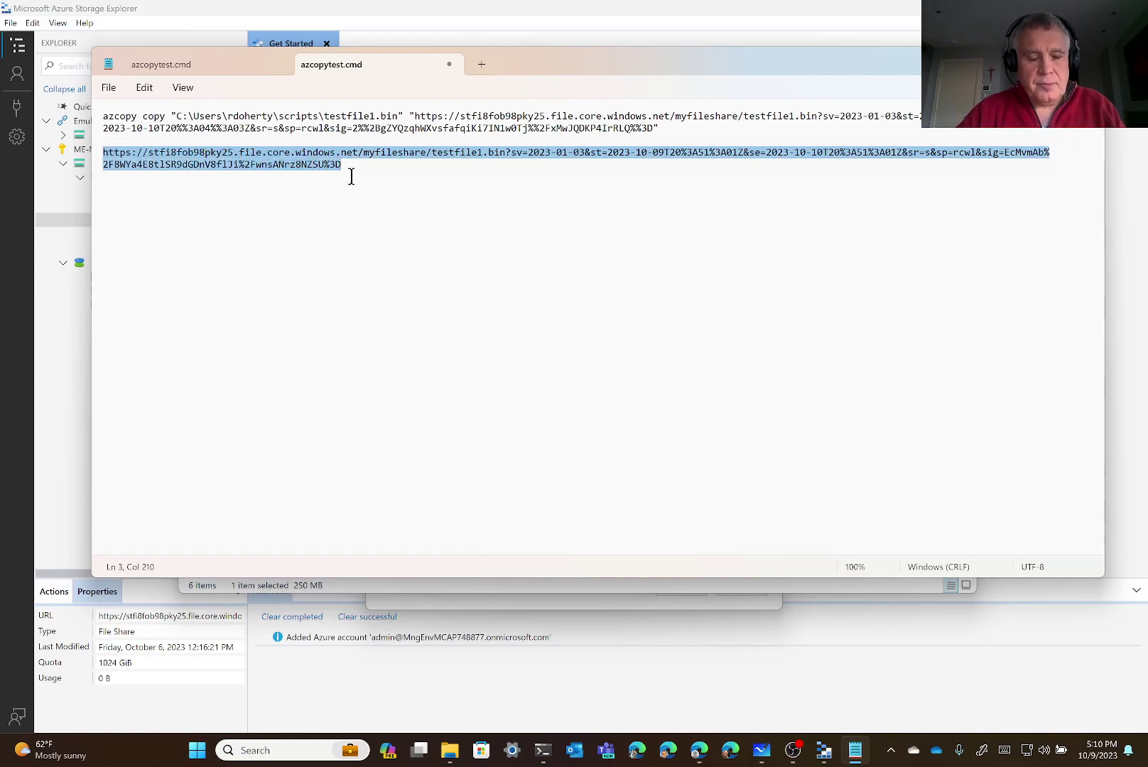
key(ctrl+x)
double_click(424, 115)
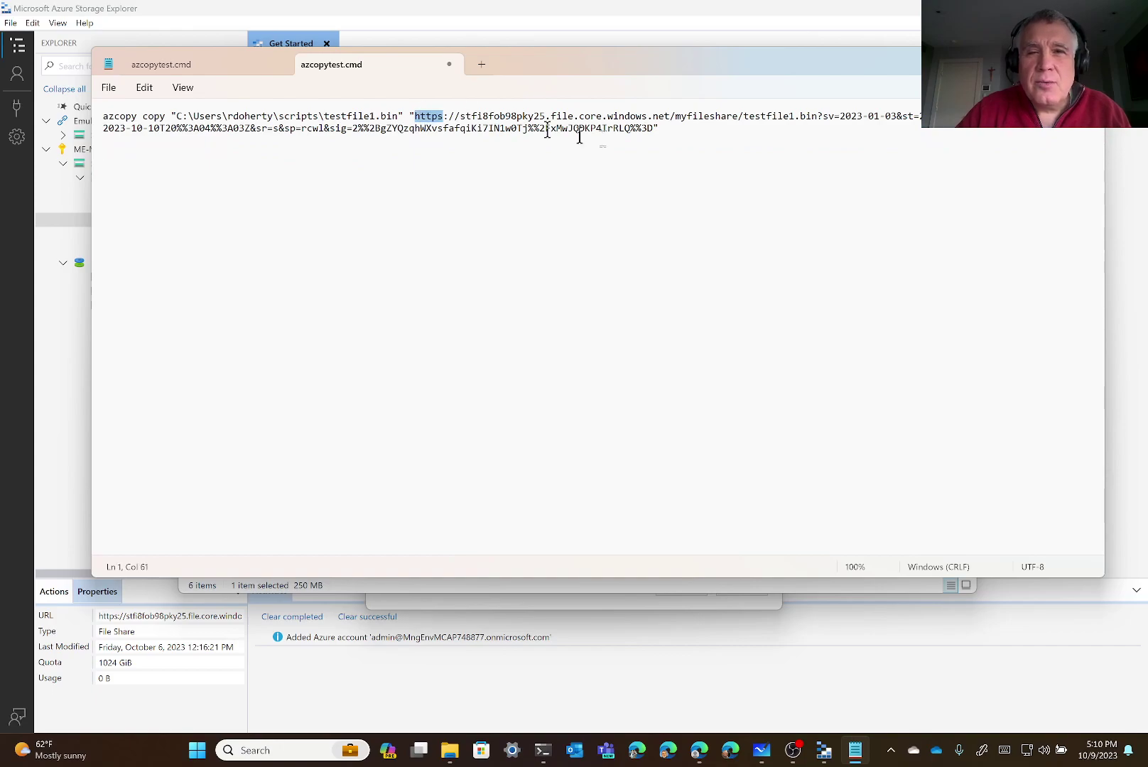
shift+click(653, 129)
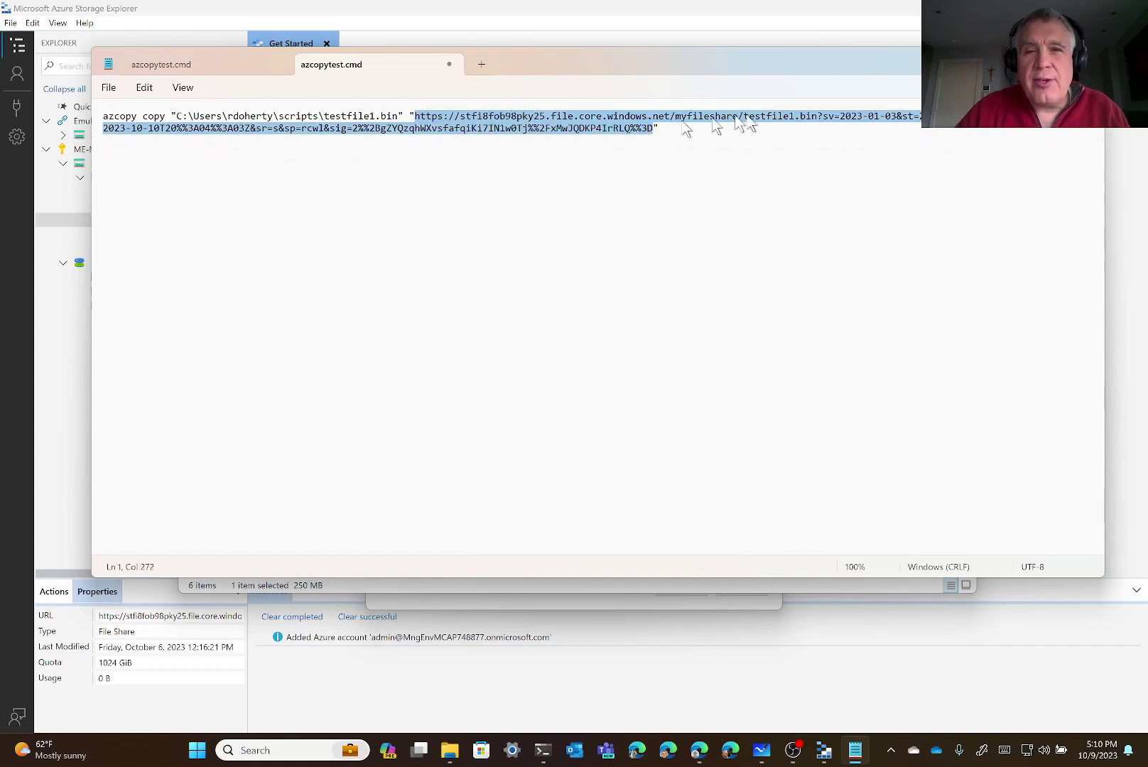
key(ctrl+v)
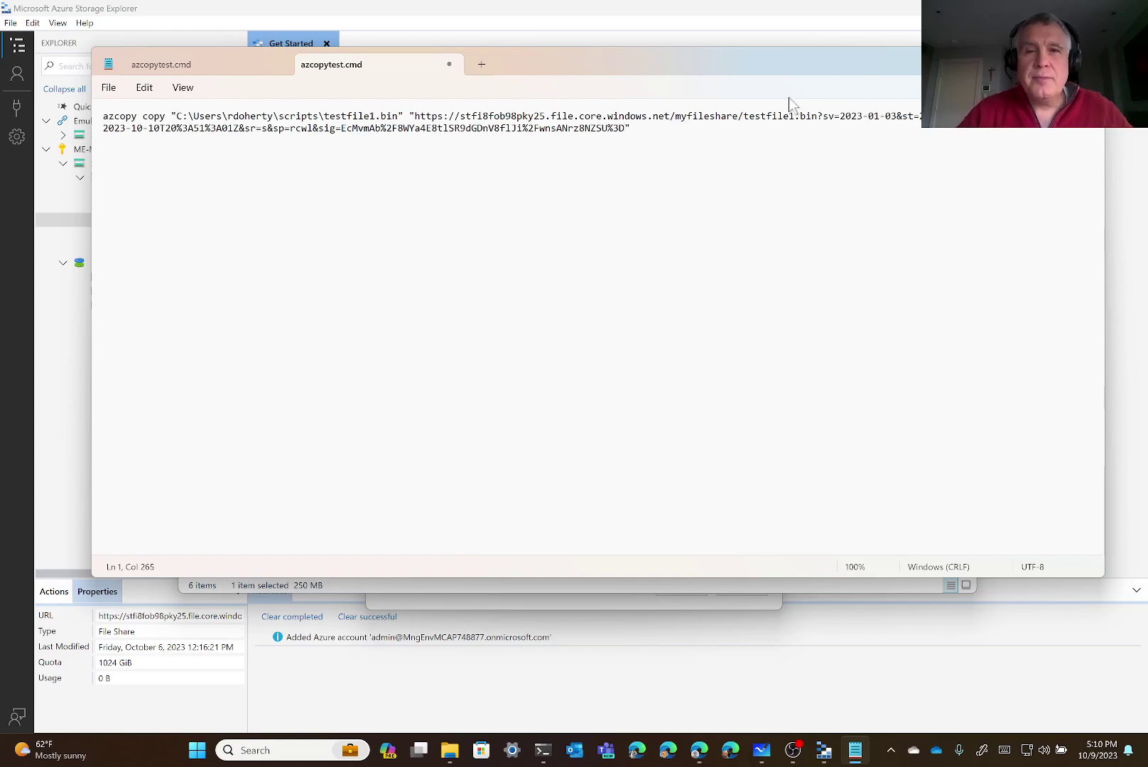
click(687, 128)
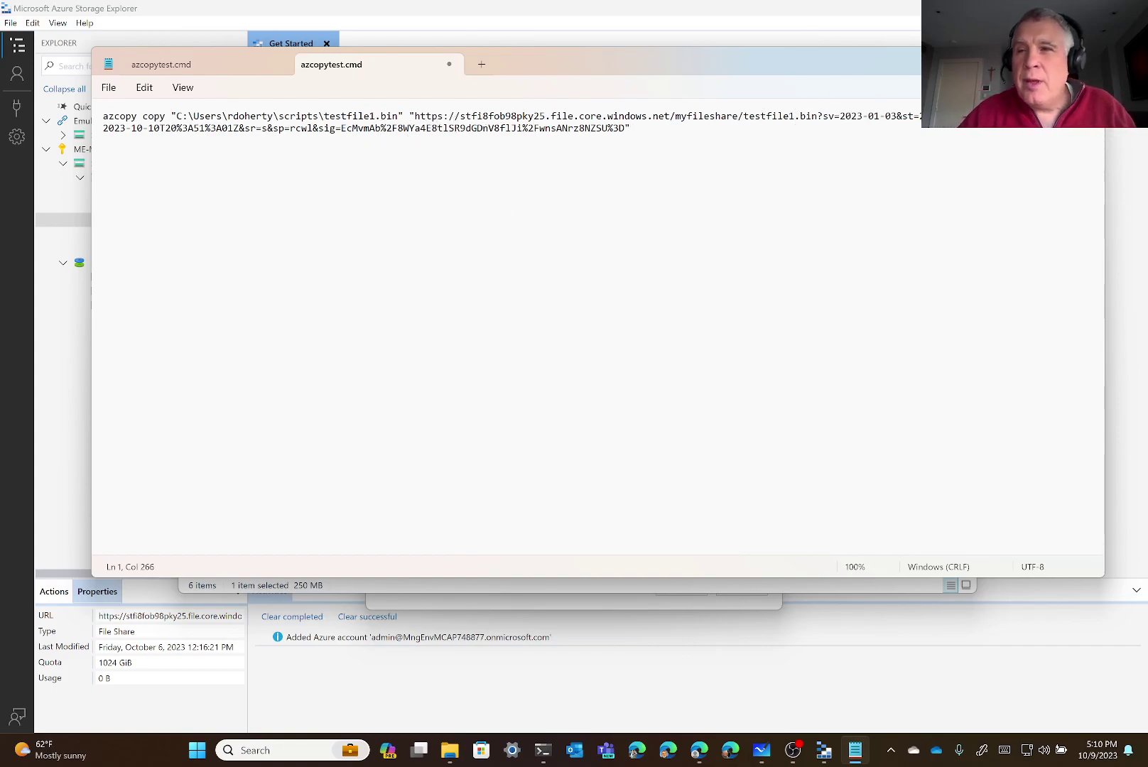
Replace every % with %% using Replace all, then save azcopytest.cmd
click(176, 129)
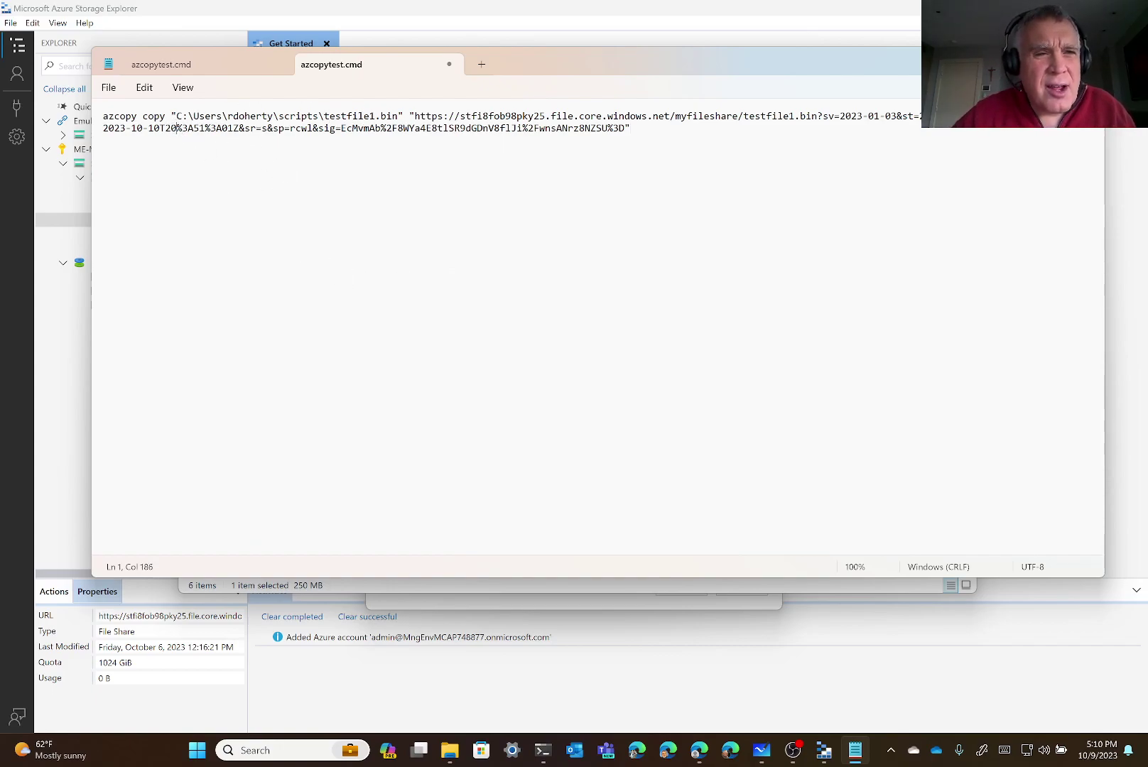
key(shift+Right)
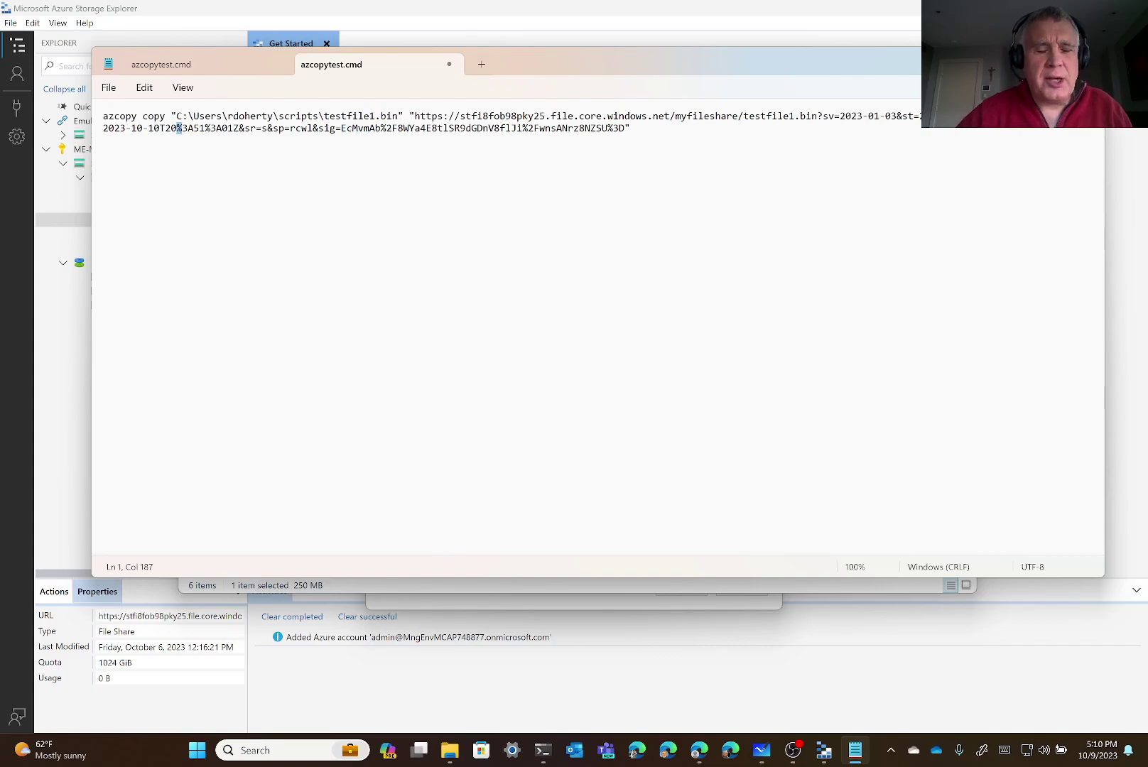
key(ctrl+h)
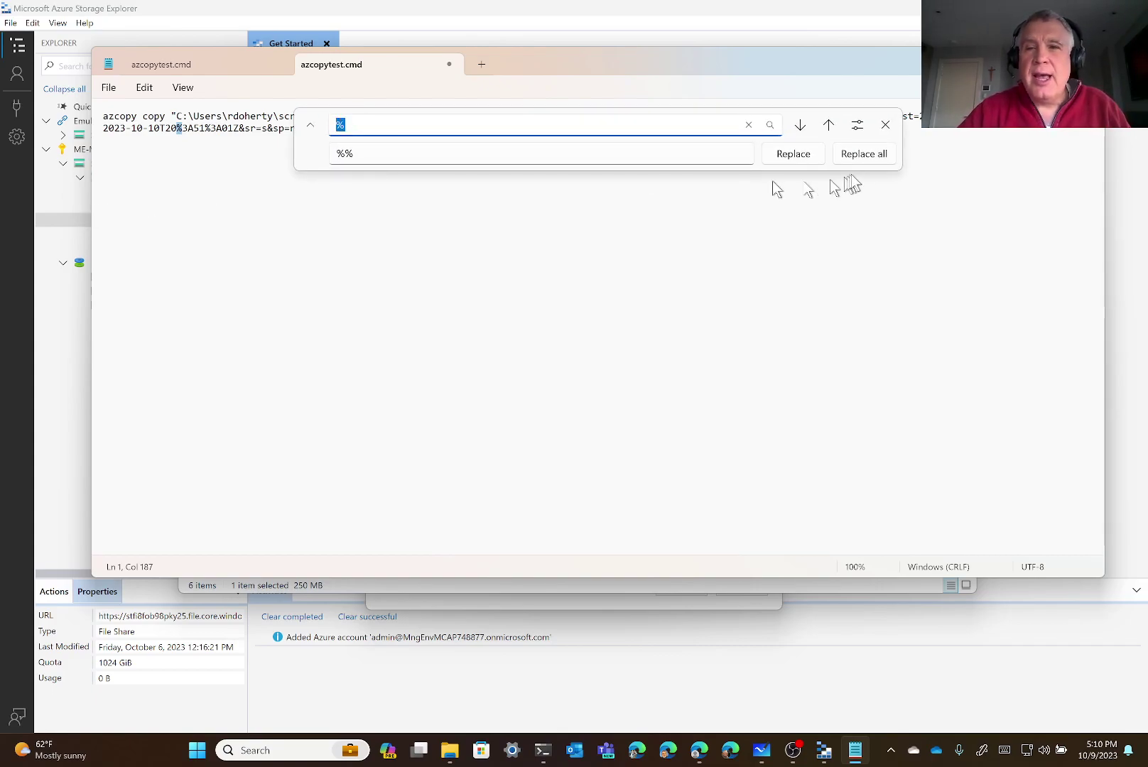
click(873, 154)
click(510, 313)
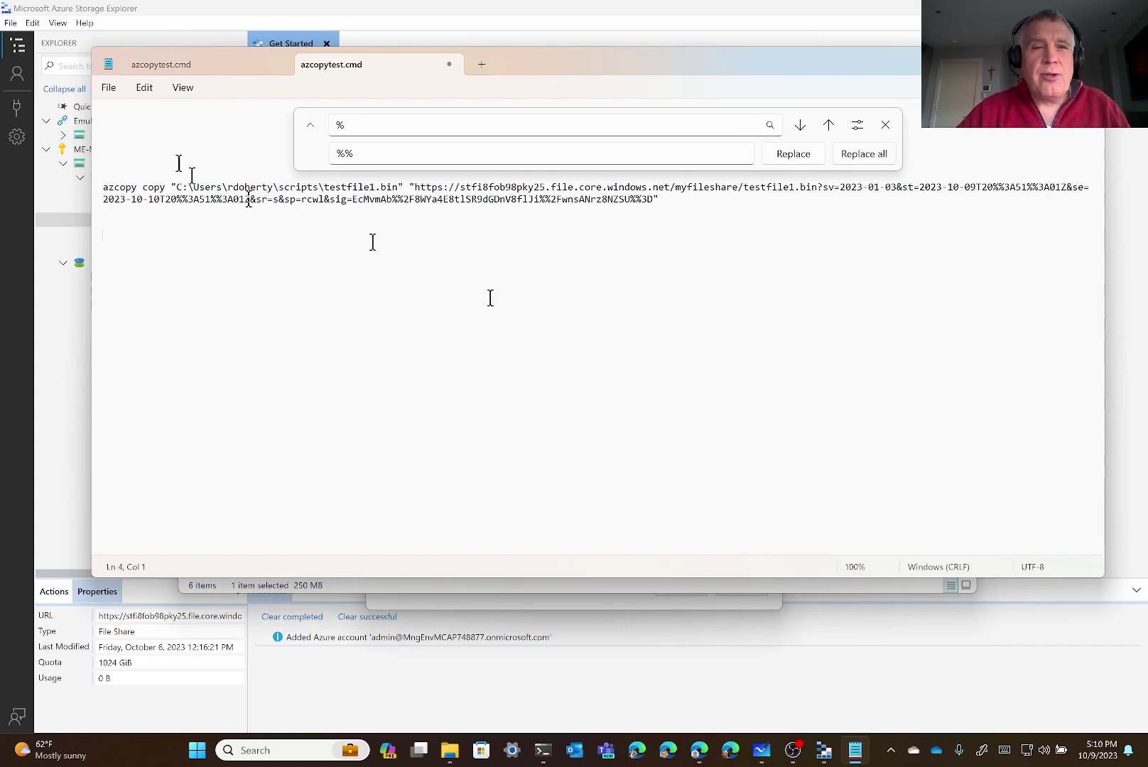
click(109, 88)
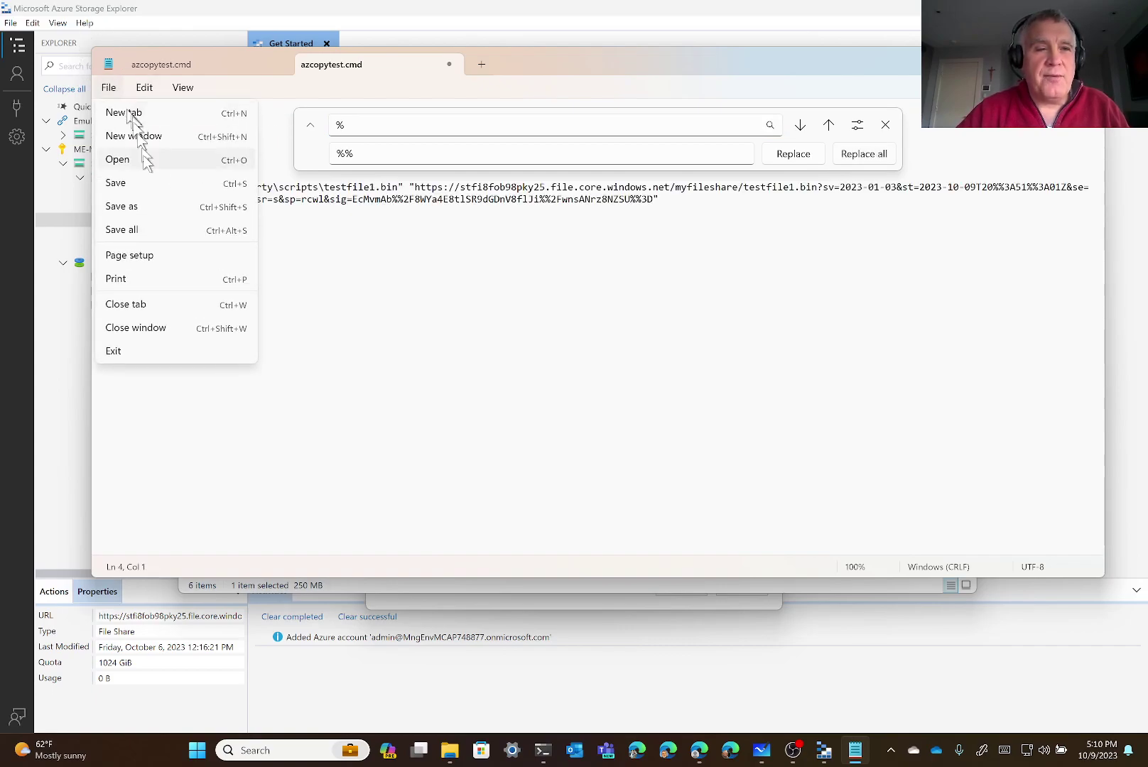
click(141, 179)
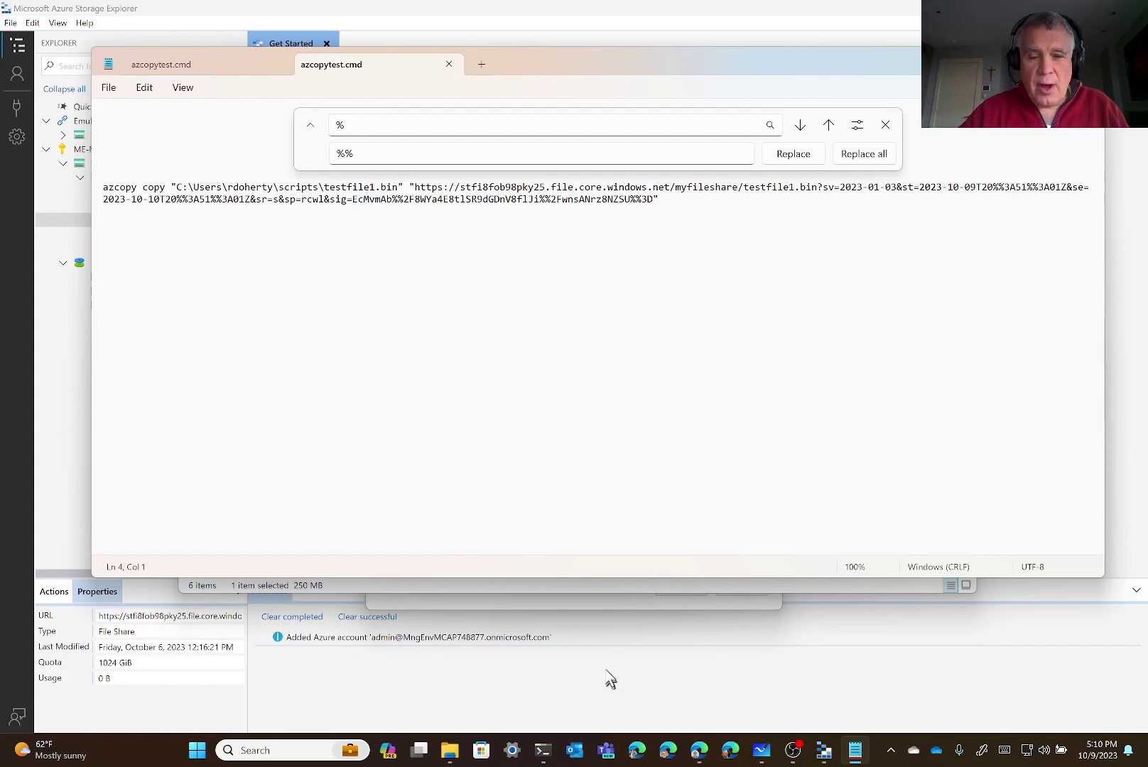
click(542, 750)
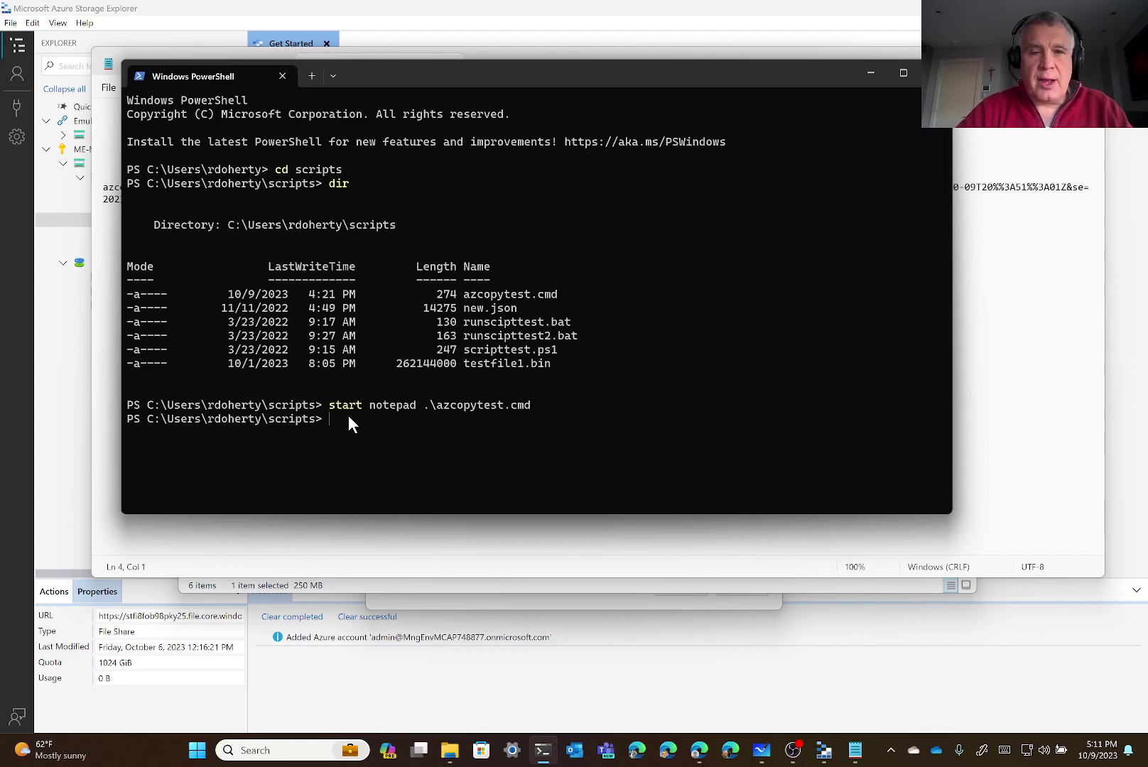
Run azcopytest.cmd in PowerShell to upload testfile1.bin to myfileshare
text(.)
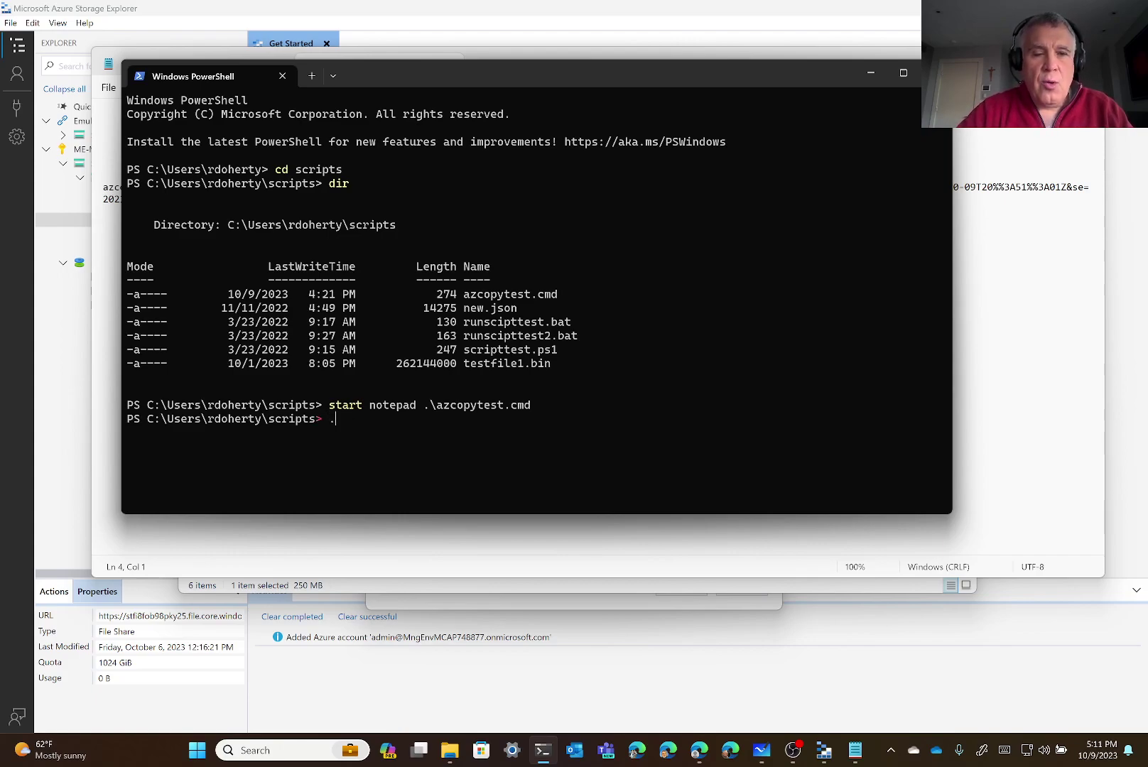
text(\a)
key(Tab)
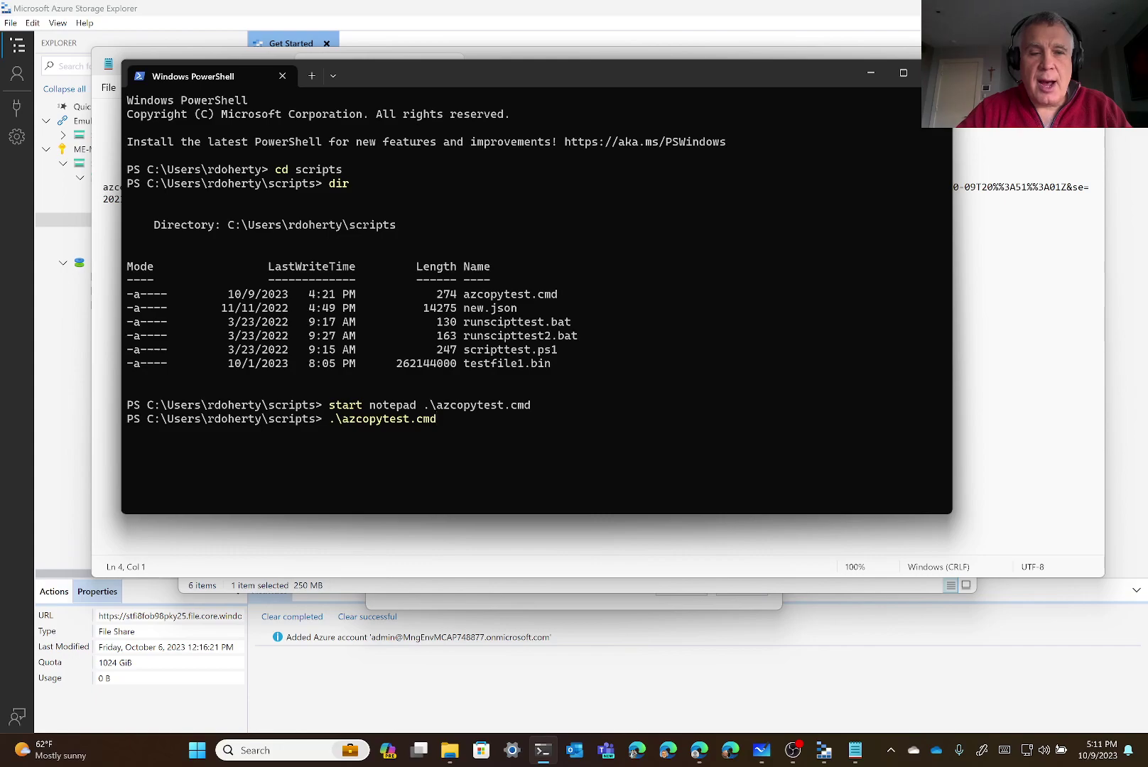
key(Return)
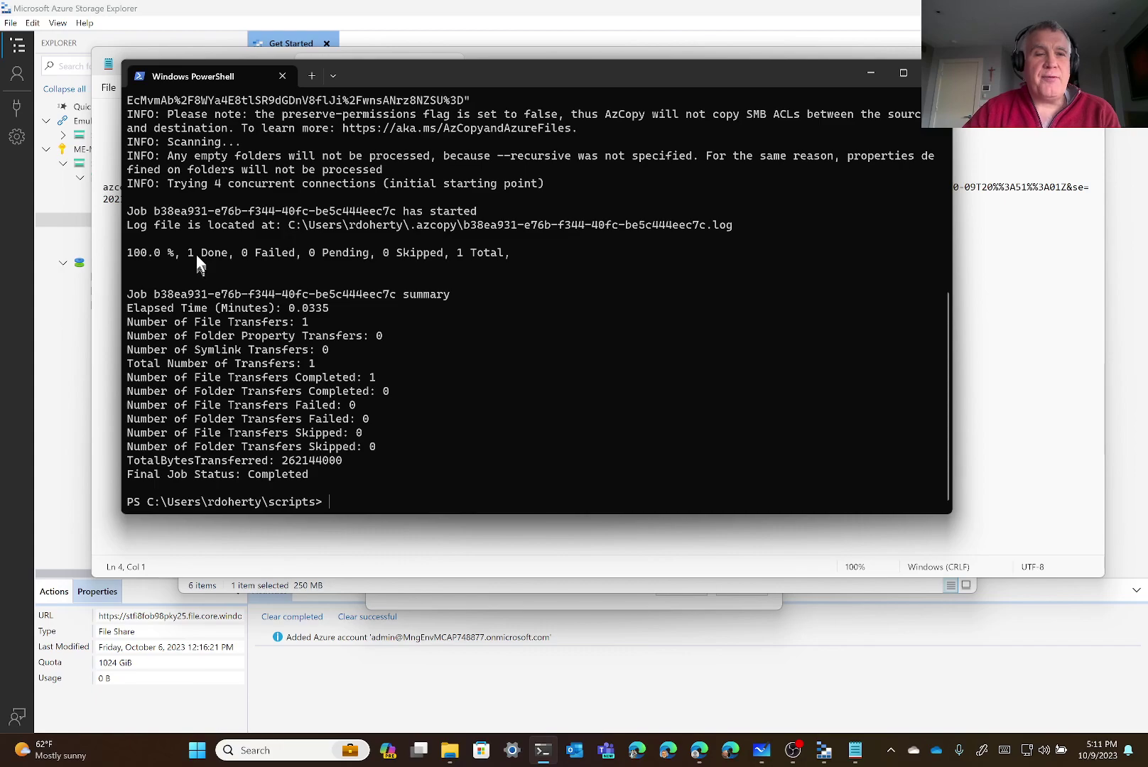
Check the azcopy summary shows 1 file done and 262144000 bytes transferred, then return to the Bastion session
drag(188, 252, 217, 255)
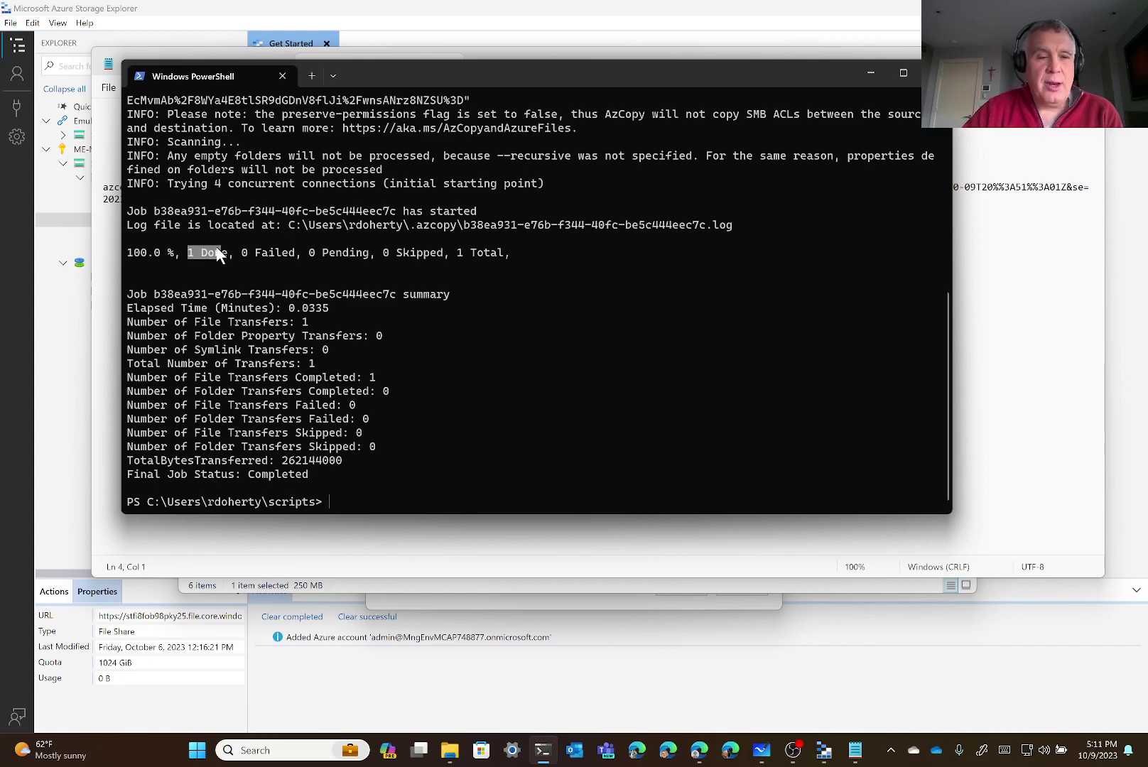
drag(282, 461, 341, 467)
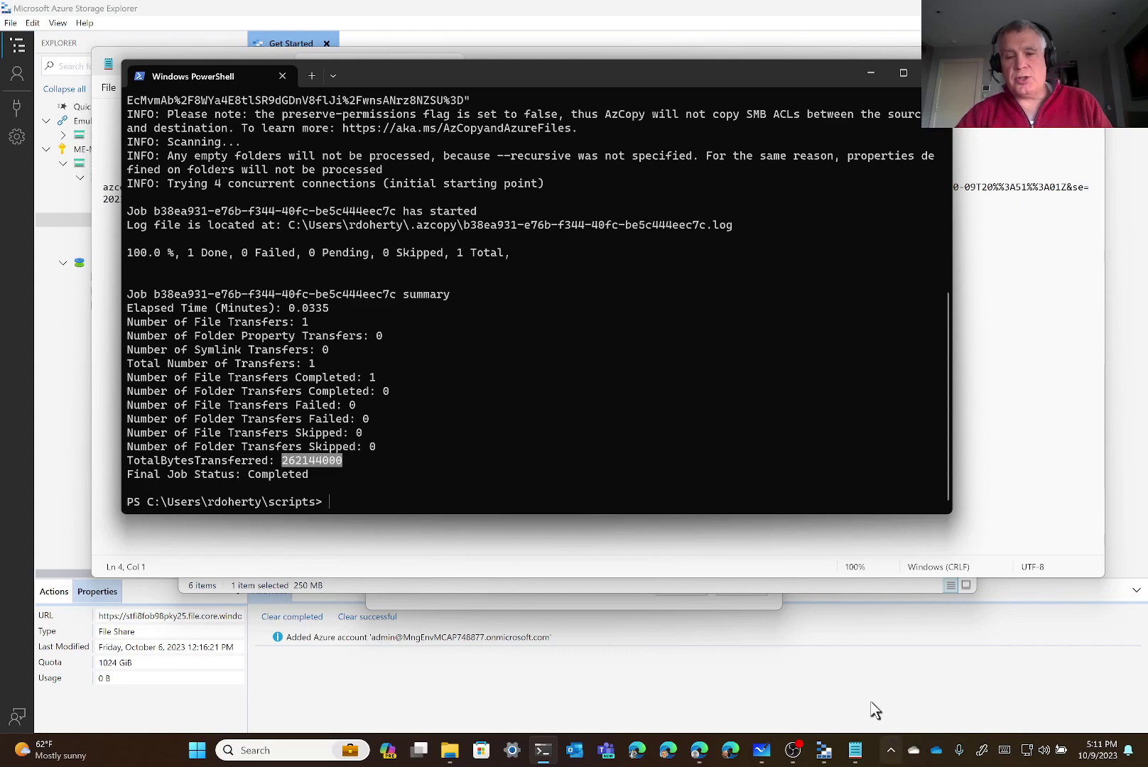
click(701, 752)
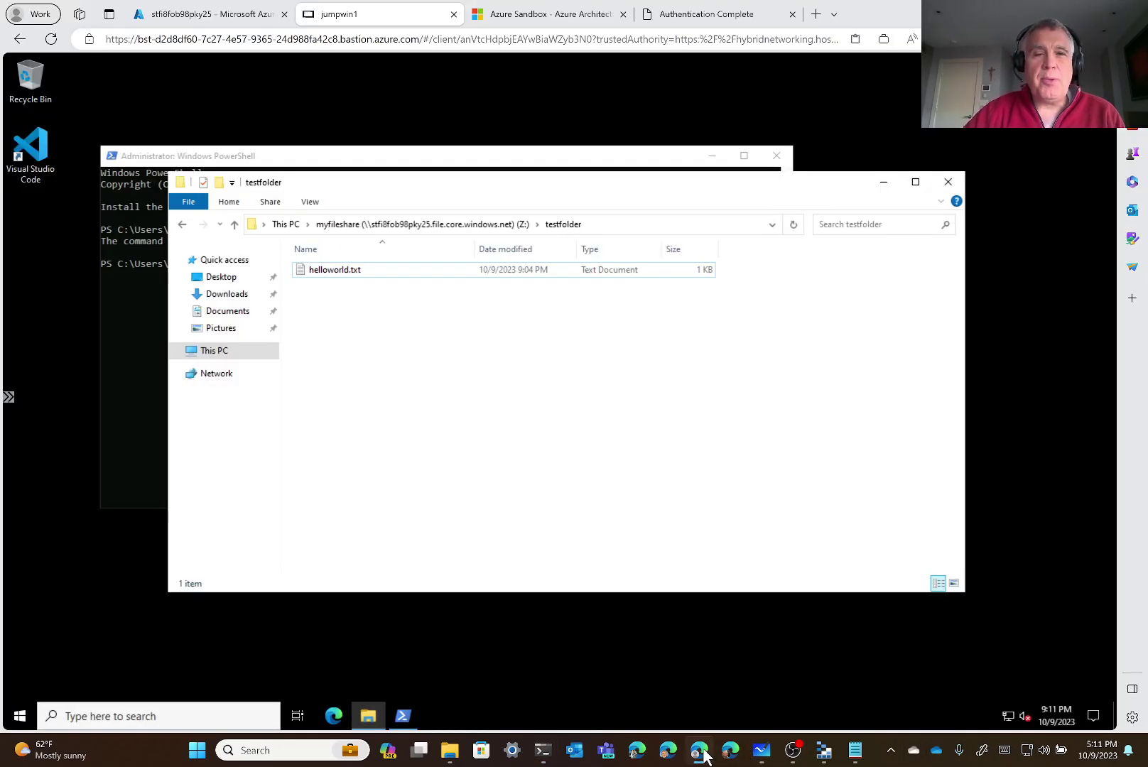
Go to the myfileshare (Z:) root and select testfile1.bin to confirm its 256,000 KB size
click(454, 226)
click(334, 285)
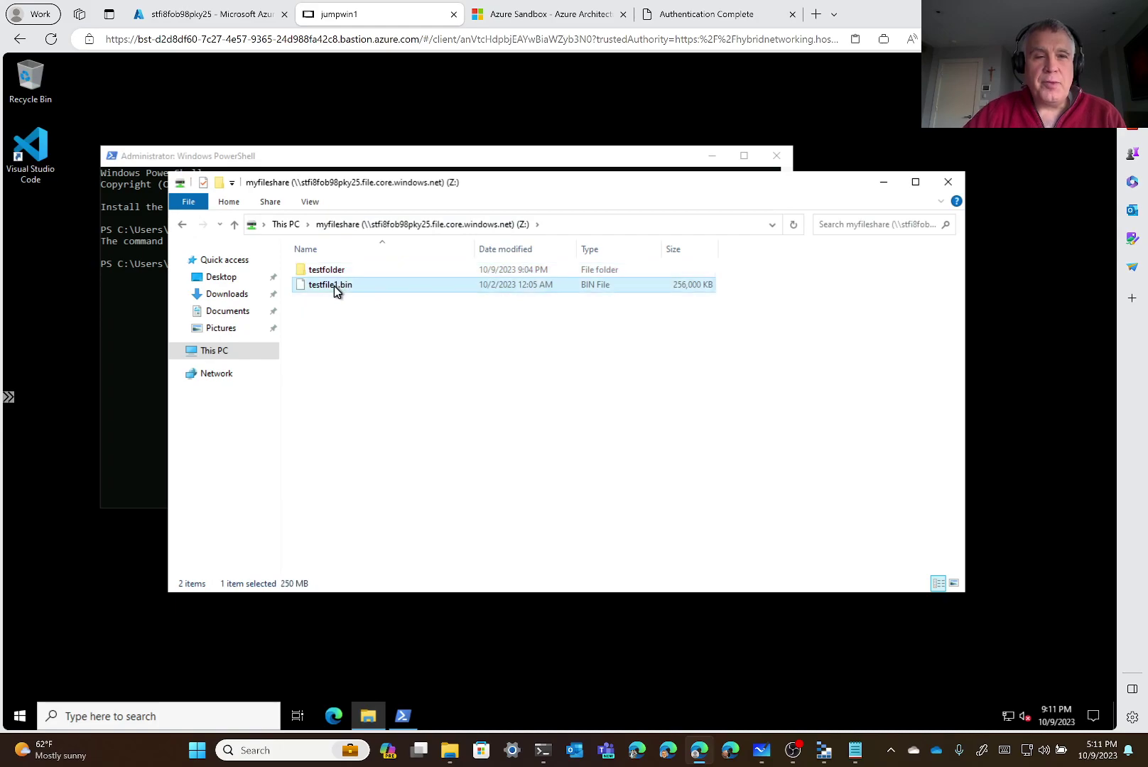